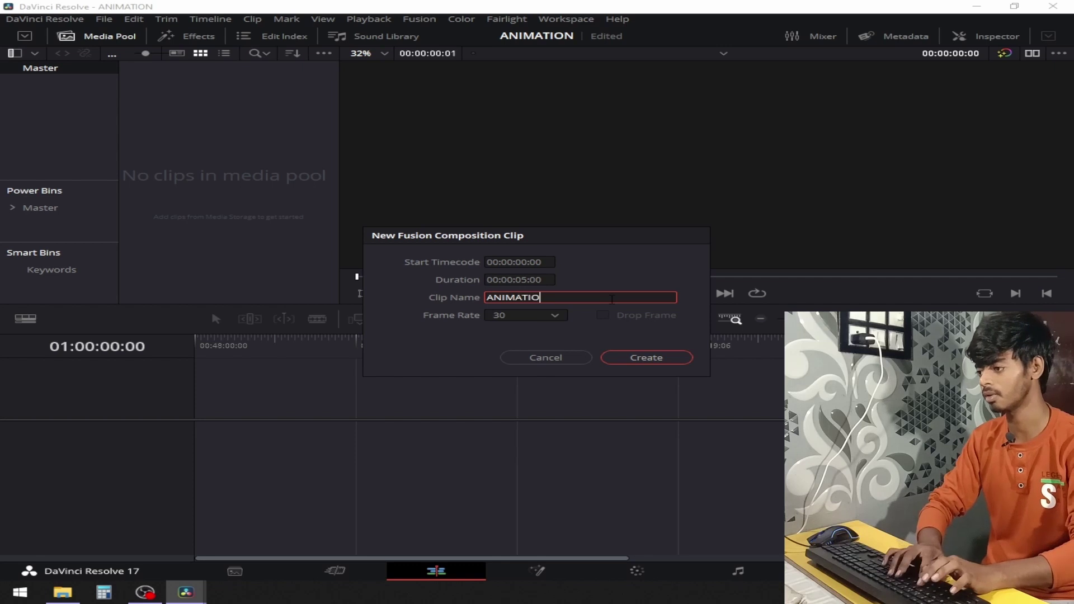
Create the Fusion composition clip named ANIMATION and place it at the start of a new timeline.
key("Return")
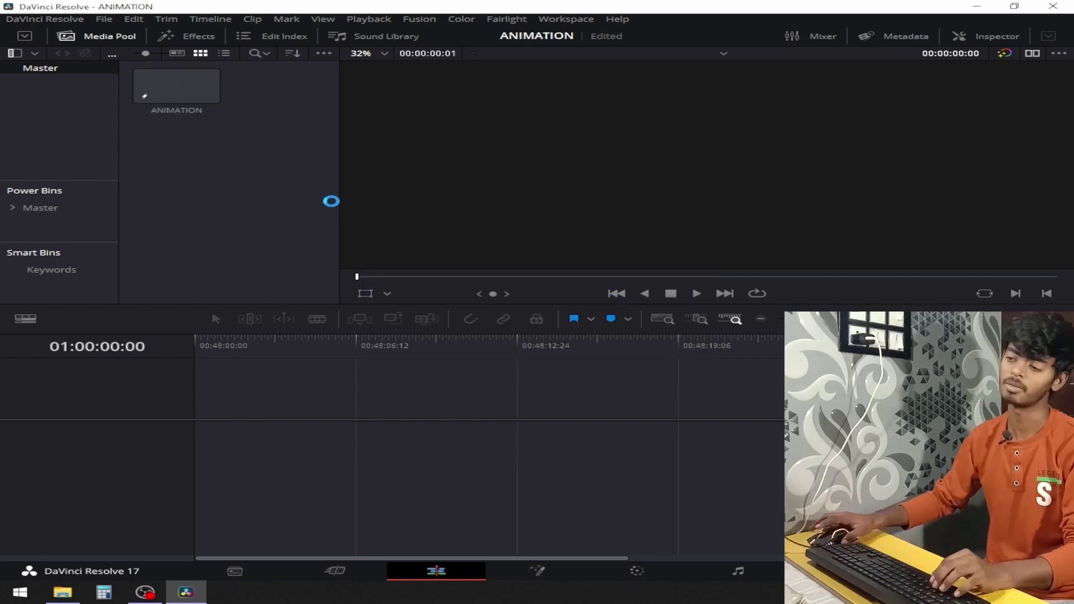
left_click(198, 79)
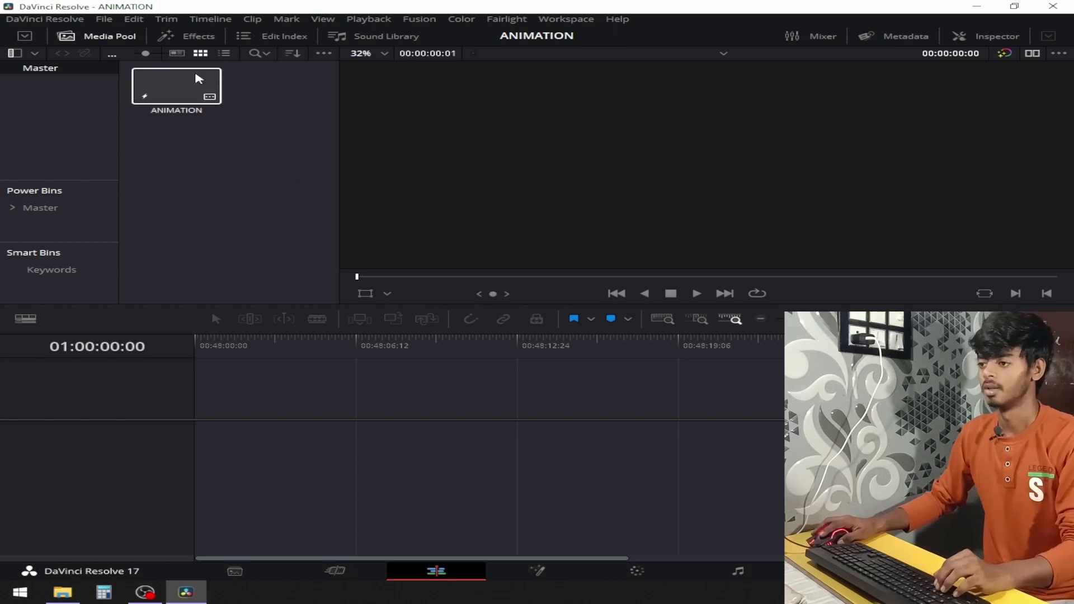
left_click_drag(186, 91, 201, 449)
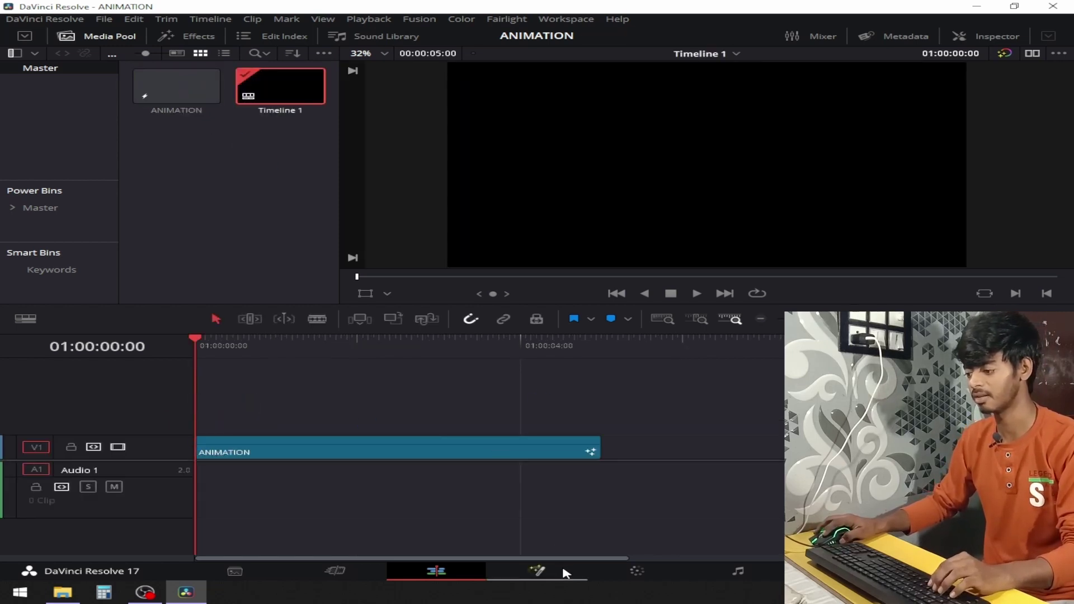
Open the clip on the Fusion page, move MediaOut1 to the node graph's far right, and add a Background node on the left.
left_click(539, 573)
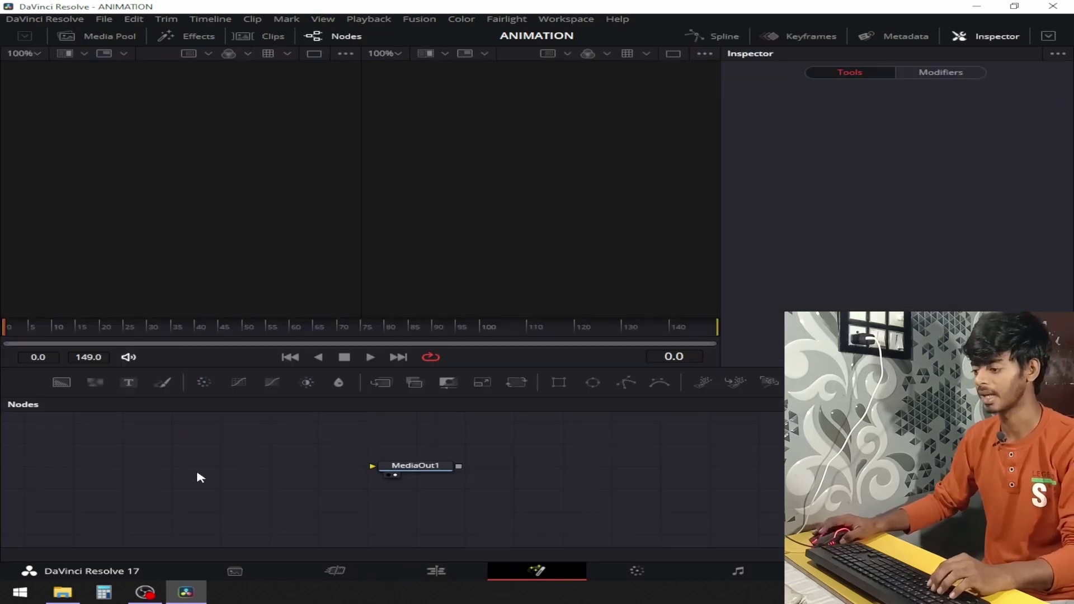
left_click_drag(198, 473, 725, 520)
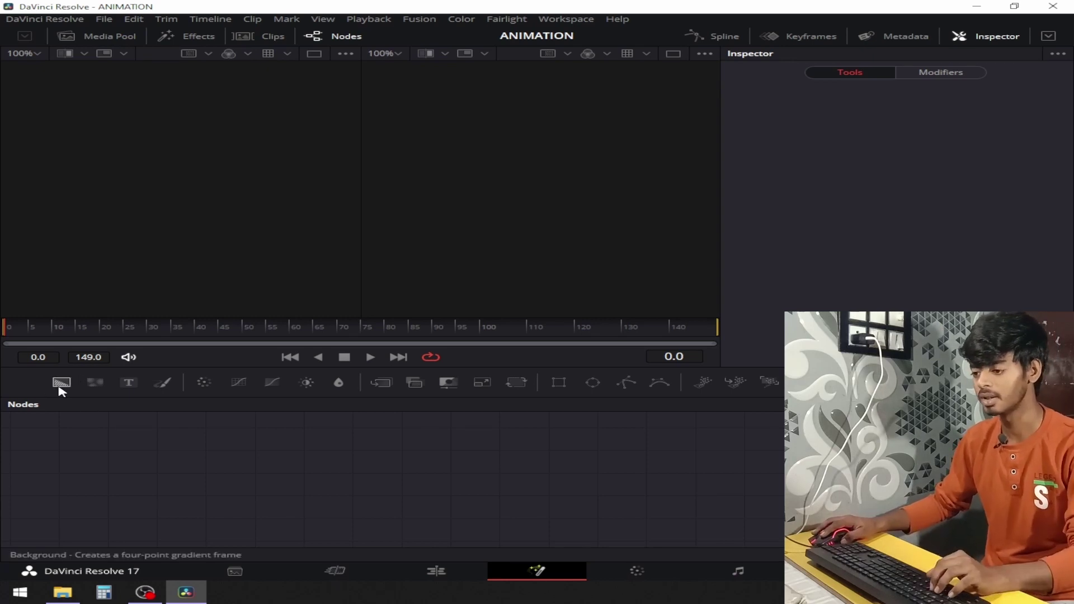
left_click_drag(59, 387, 178, 523)
left_click_drag(283, 511, 319, 522)
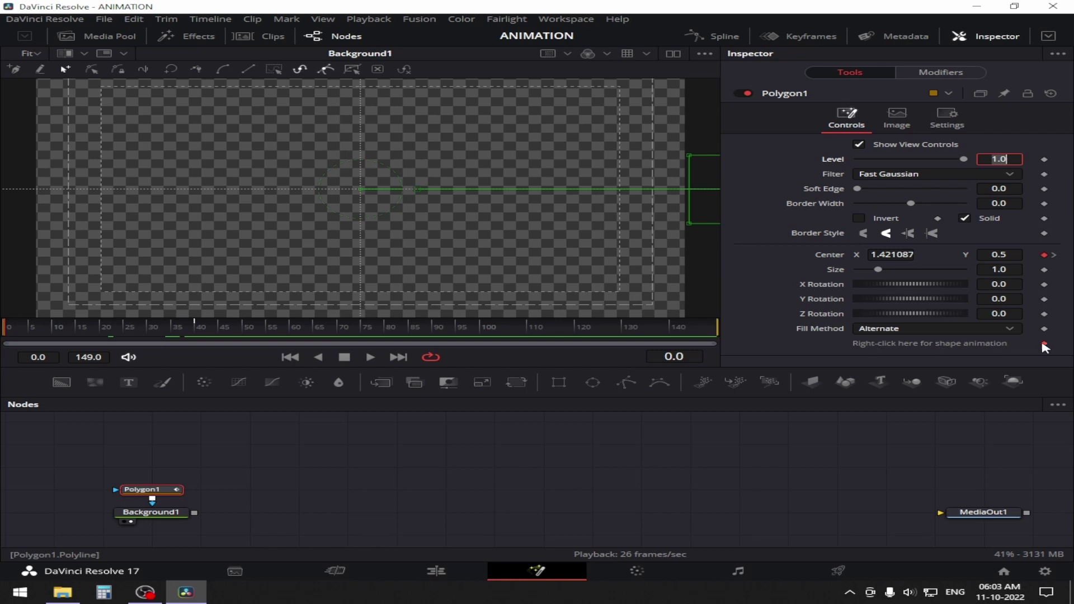
right_click(916, 350)
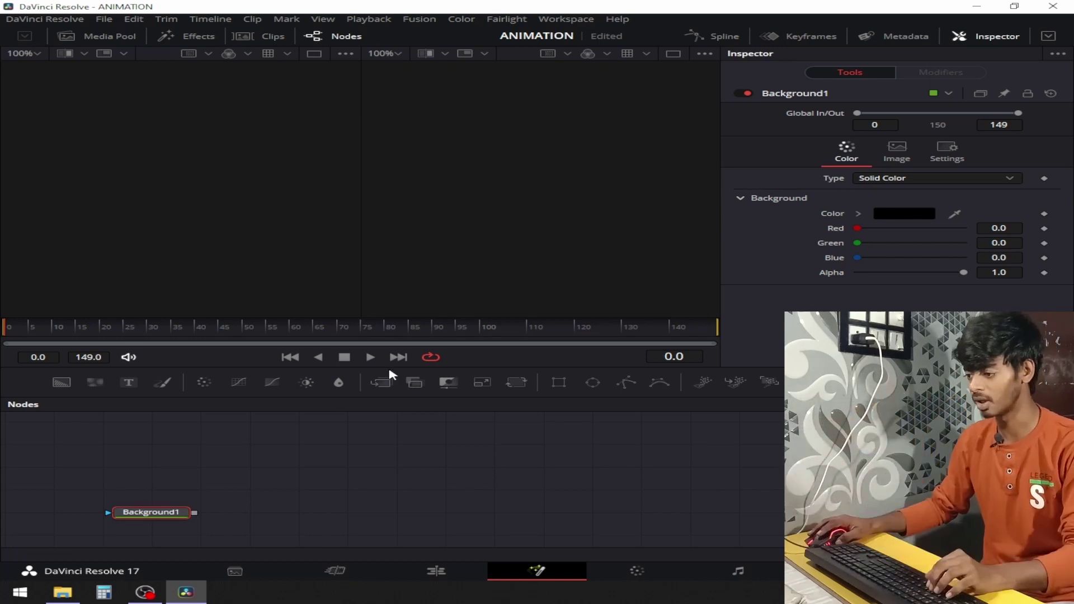
Set the Background1 node's color to white and display it in a single viewer.
left_click(302, 505)
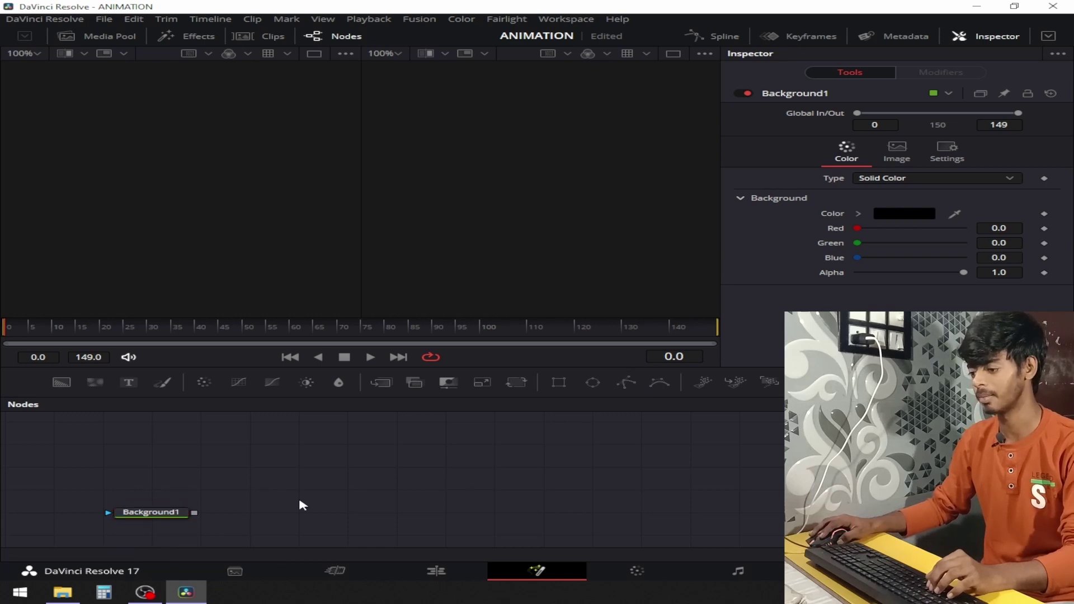
left_click(161, 517)
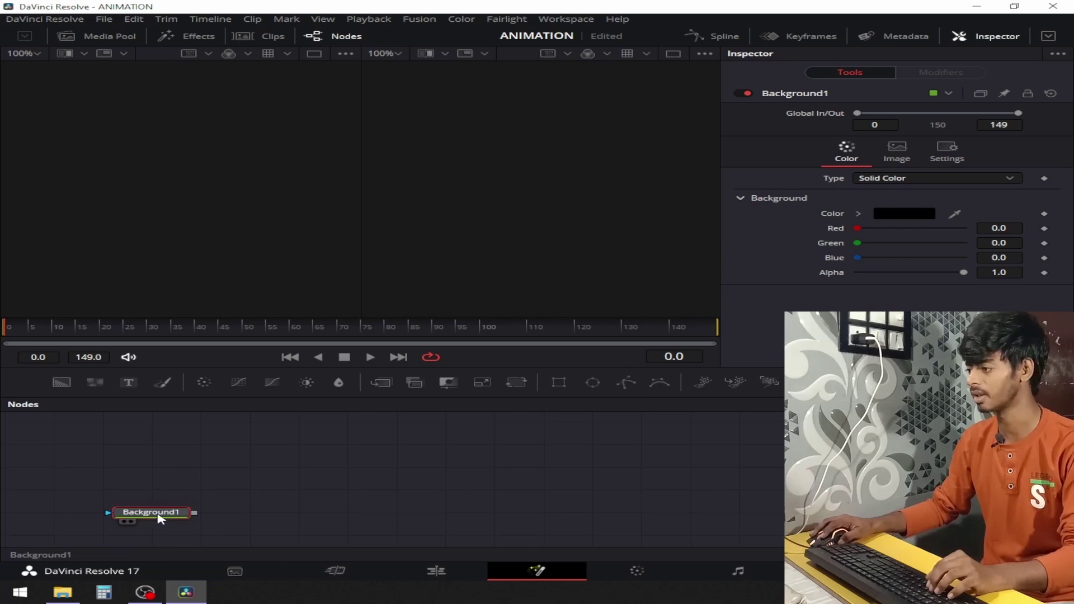
left_click(895, 214)
left_click(433, 349)
left_click(706, 401)
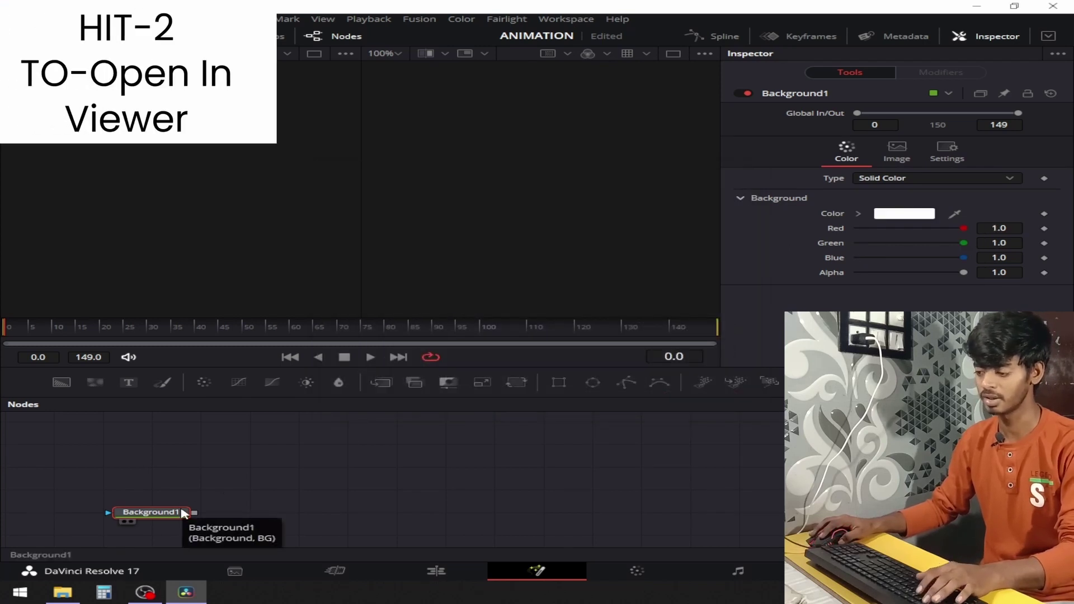
key("2")
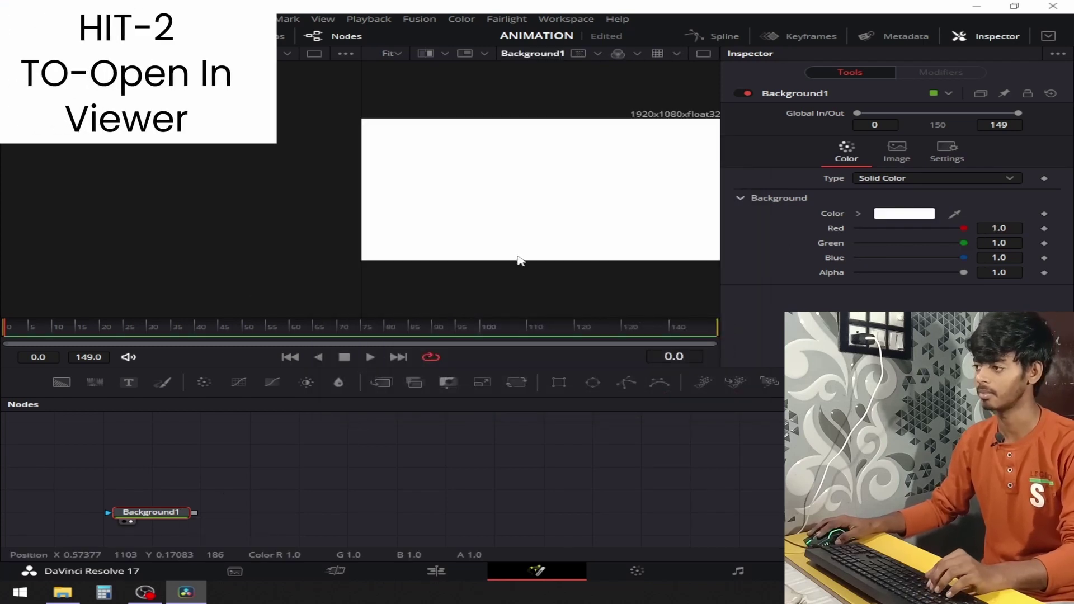
left_click(703, 54)
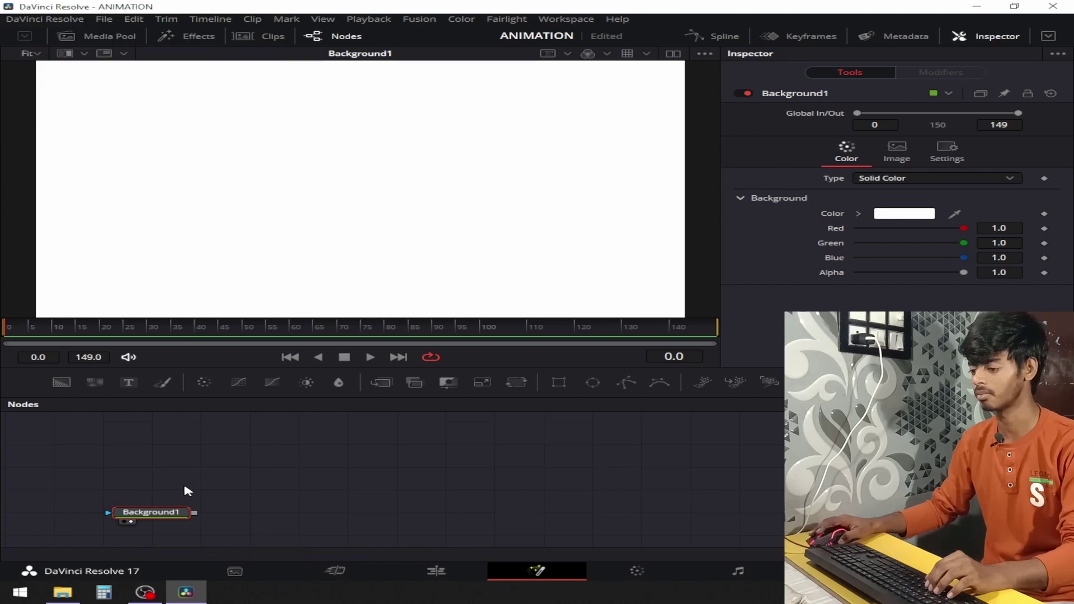
Try a Polygon mask and a Rectangle mask on Background1, deleting each one.
mouse_move(175, 514)
left_mouse_down()
mouse_move(276, 513)
mouse_move(175, 514)
left_mouse_up()
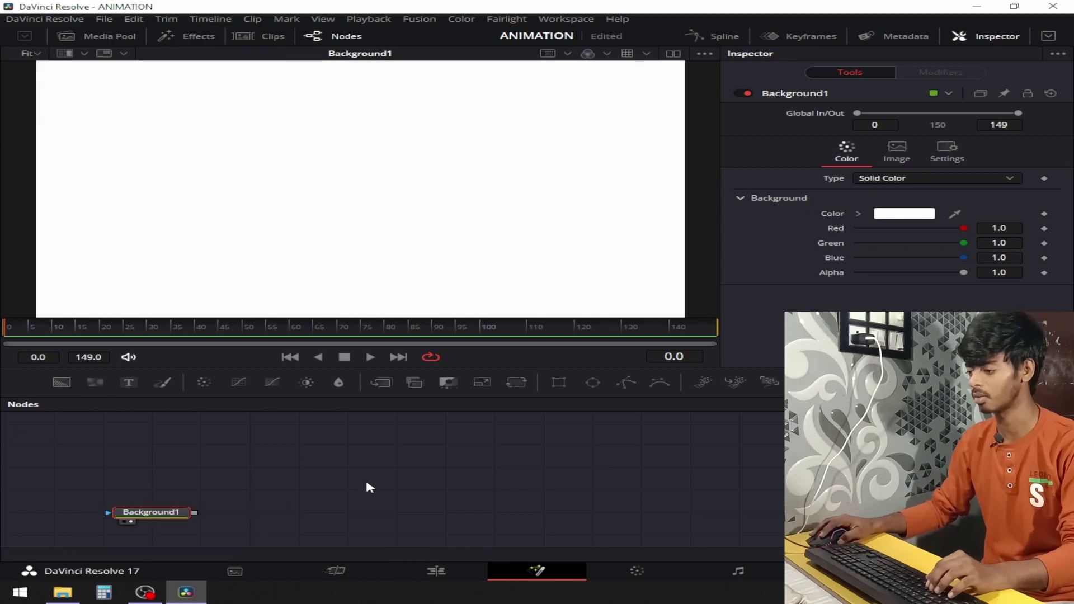
left_click(628, 383)
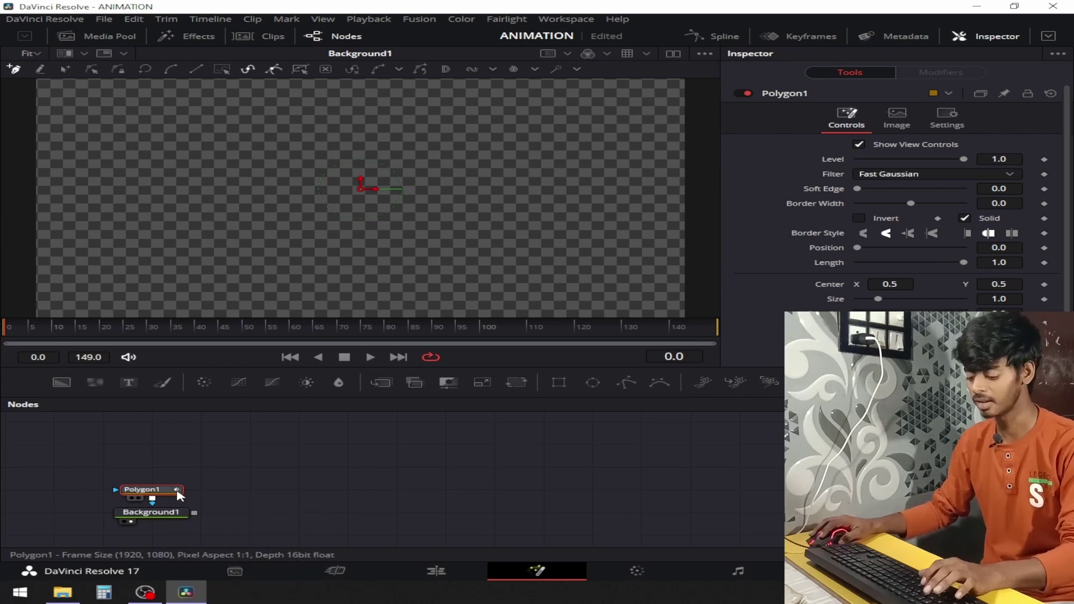
key("Delete")
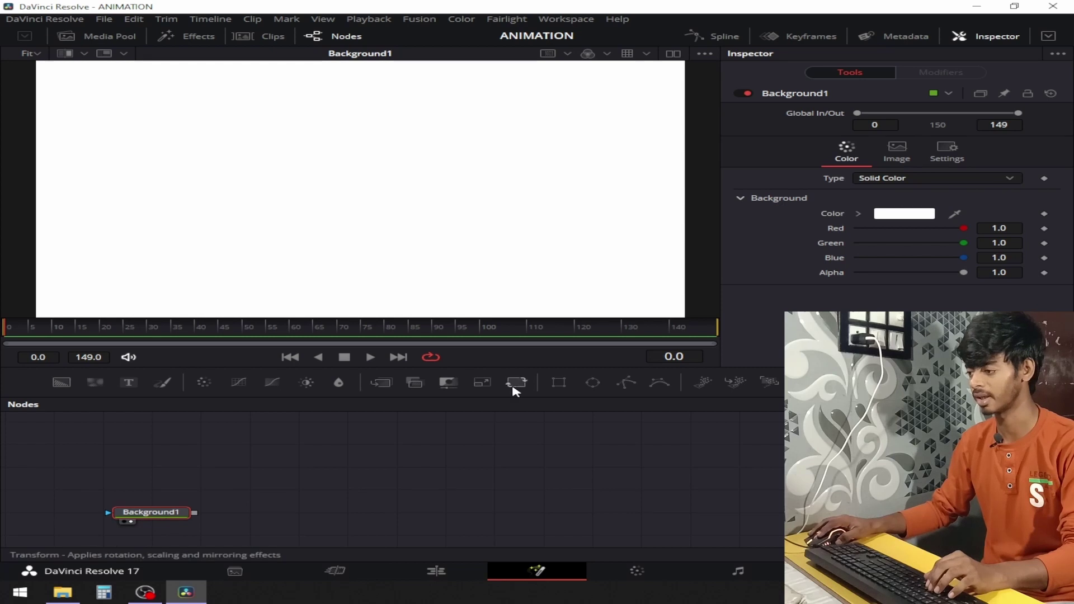
left_click(559, 383)
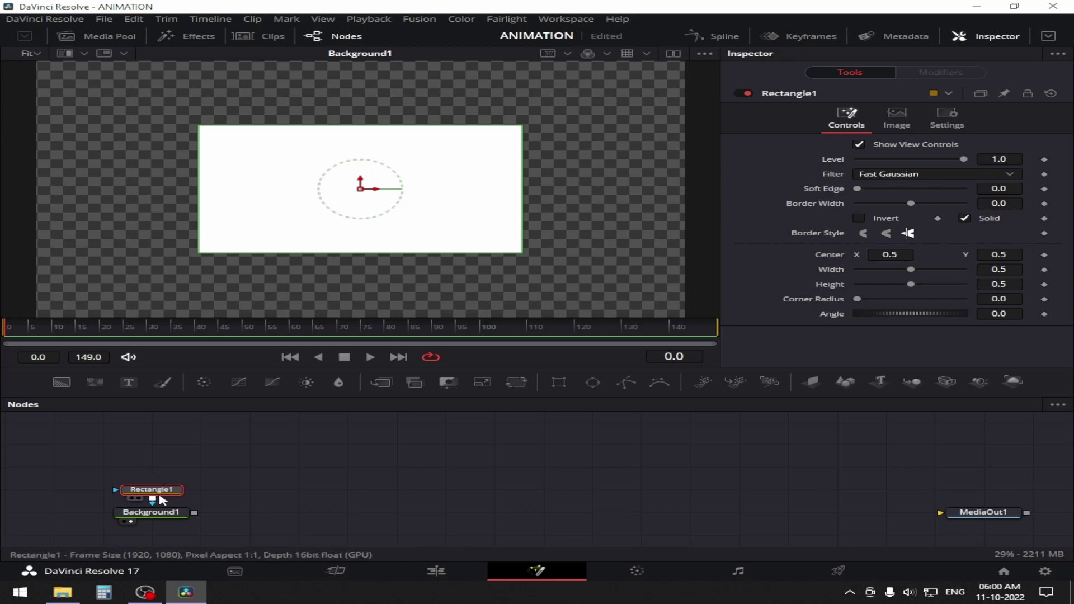
key("Delete")
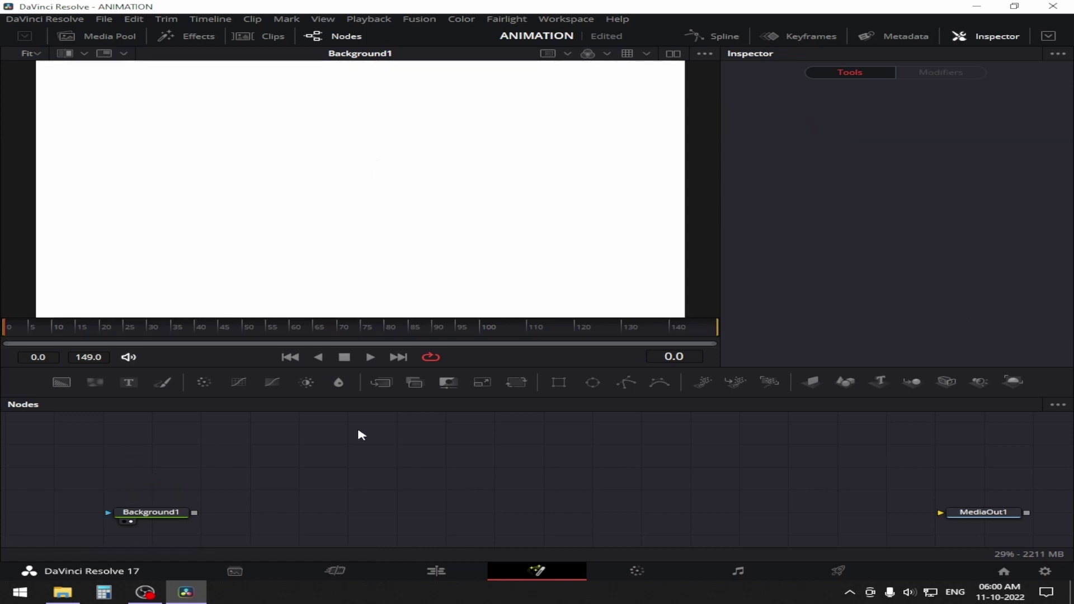
Add a Polygon mask to the Background1 node and show the viewer guides.
left_click(621, 385)
left_click_drag(192, 491, 188, 513)
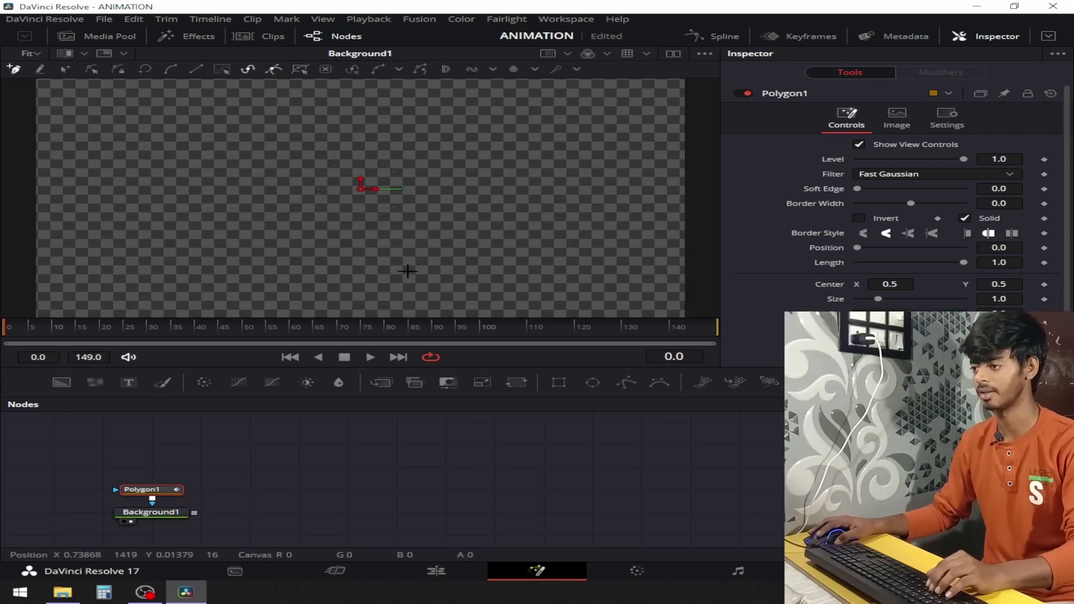
left_click(330, 477)
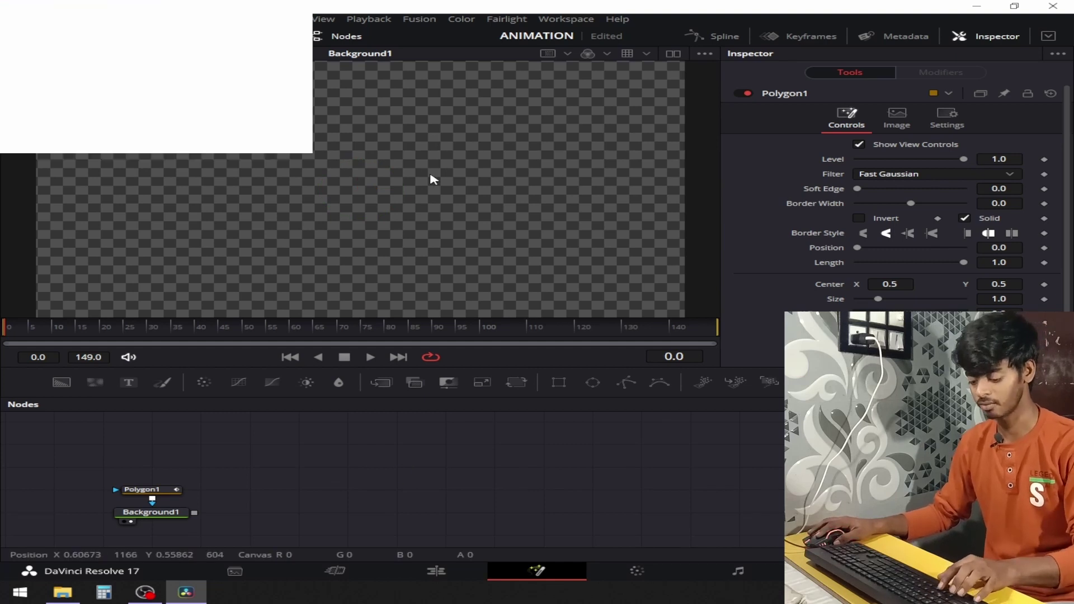
key("ctrl+g")
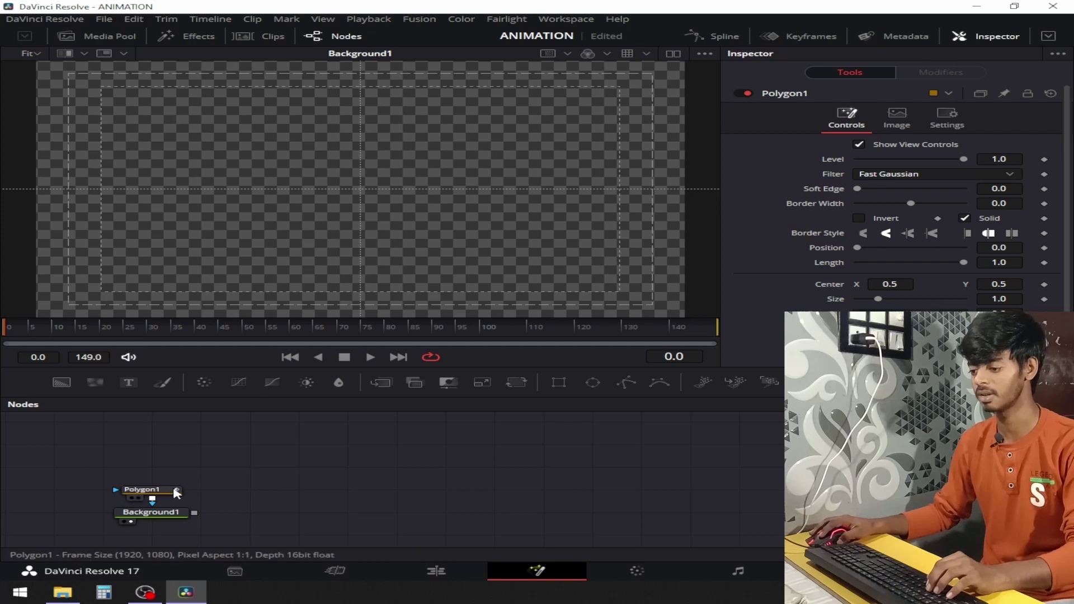
Create a rectangle polyline in Polygon1 at the guides' centre crossing with width 0.83 and height 0.1.
left_click(150, 491)
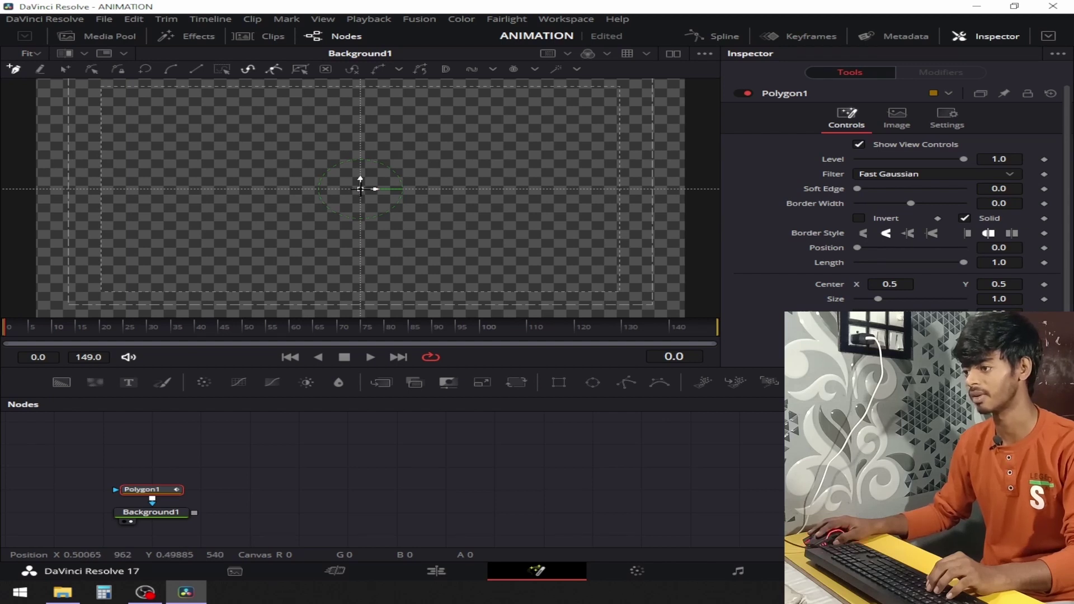
right_click(361, 189)
mouse_move(492, 403)
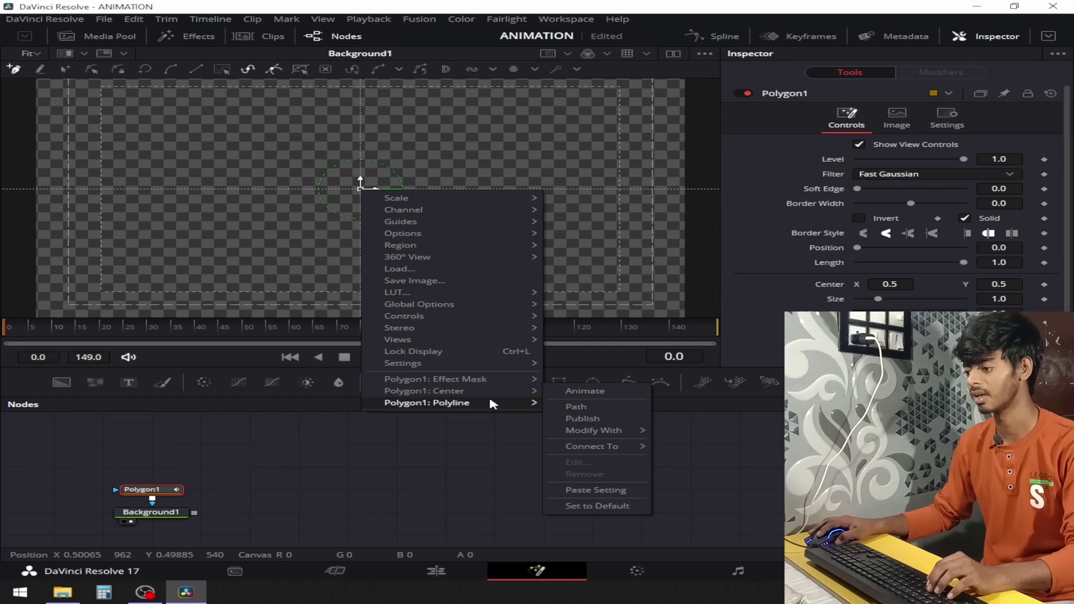
mouse_move(649, 420)
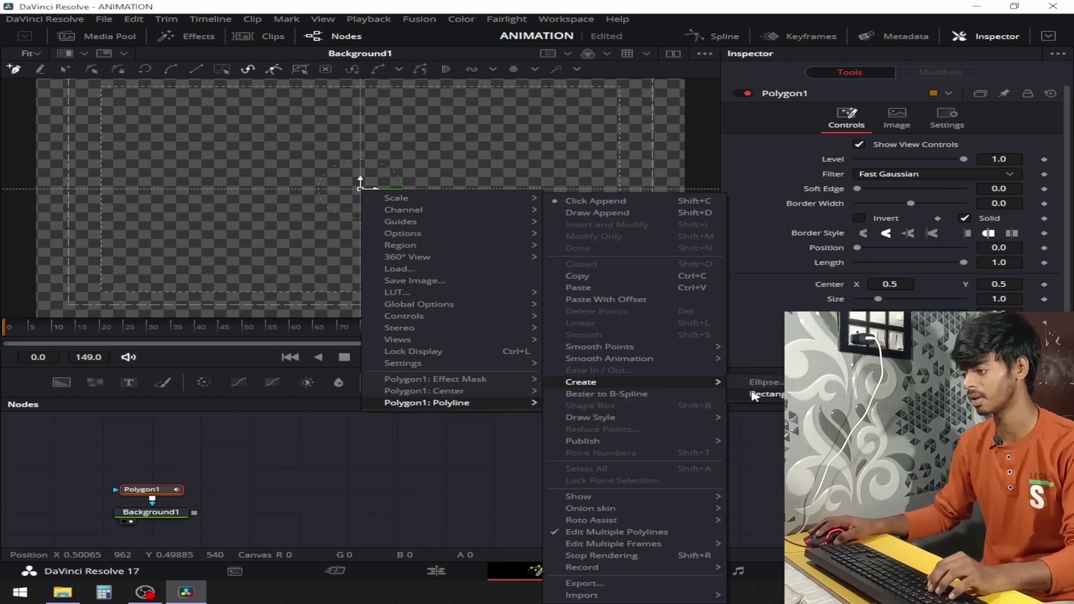
left_click(753, 396)
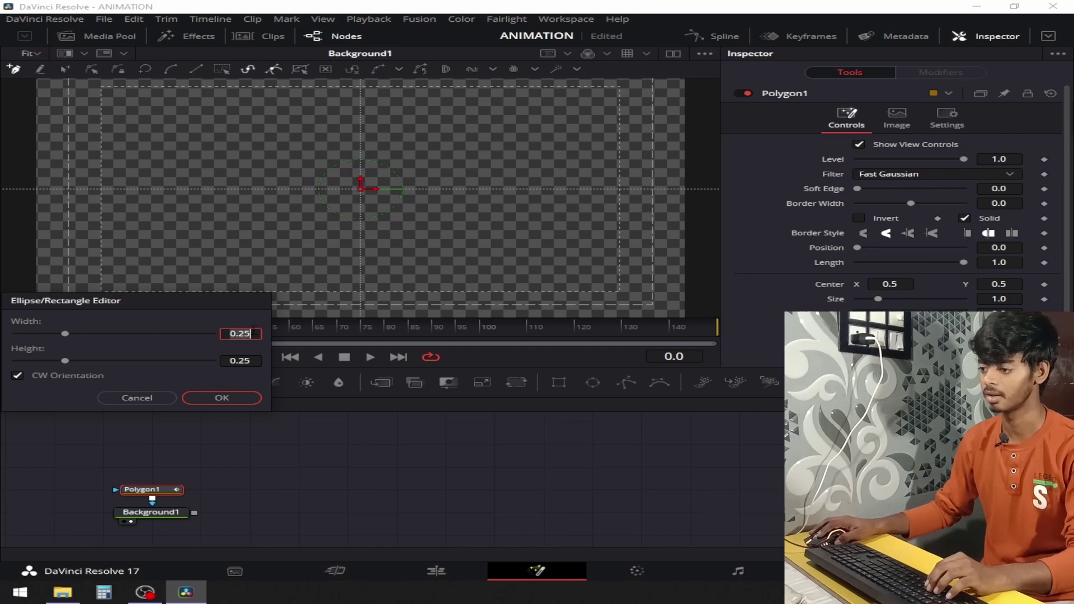
key("BackSpace")
key("BackSpace")
type("83")
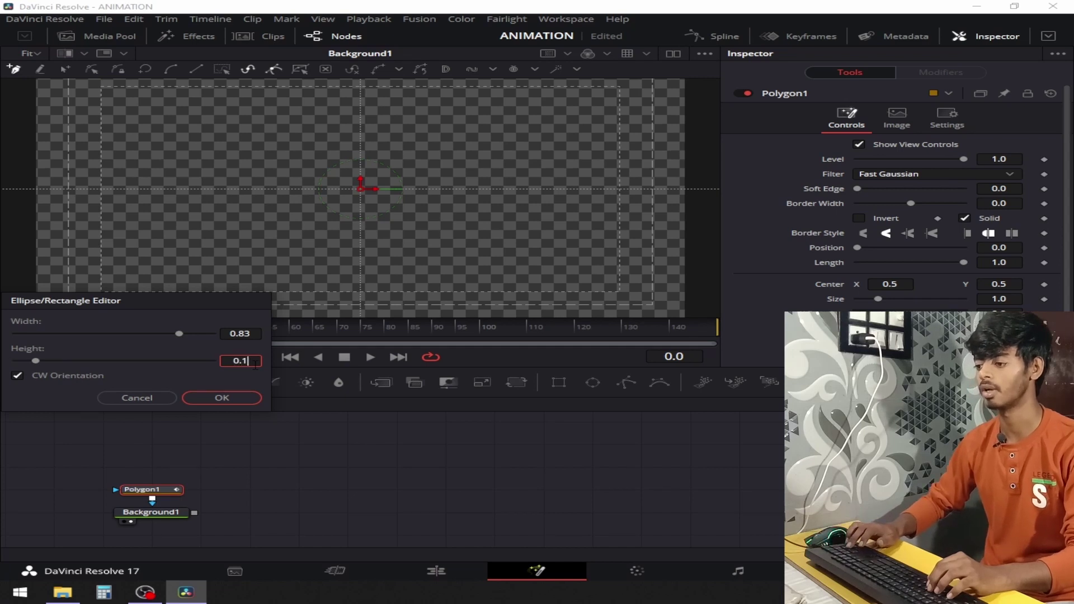
left_click(255, 364)
type("0.1")
key("Return")
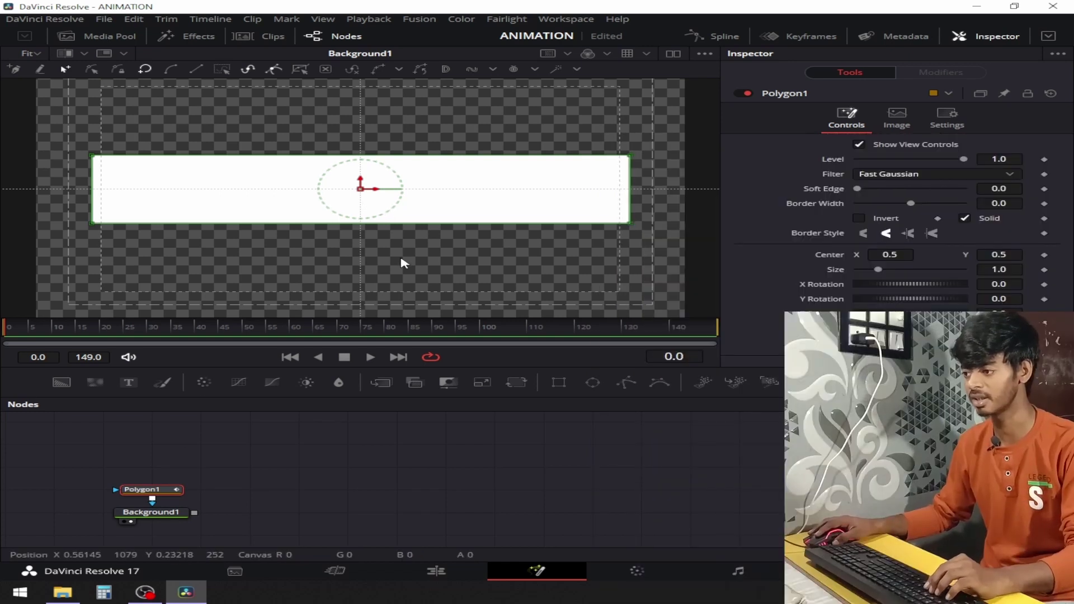
Try creating a 0.25 by 0.25 rectangle polyline below the centre of the frame, and undo it.
right_click(401, 259)
mouse_move(515, 459)
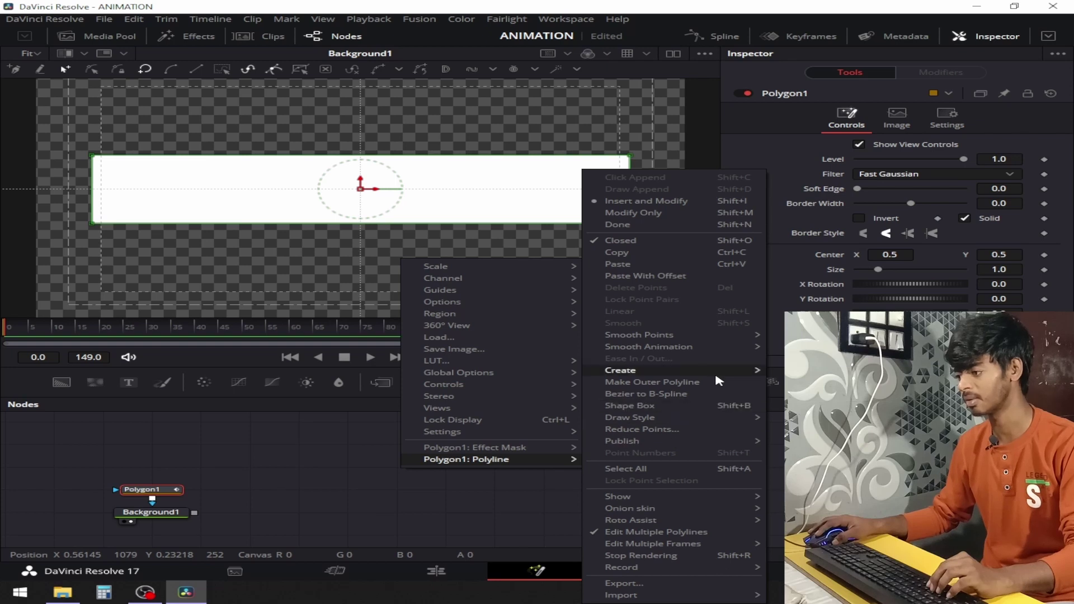
left_click(803, 382)
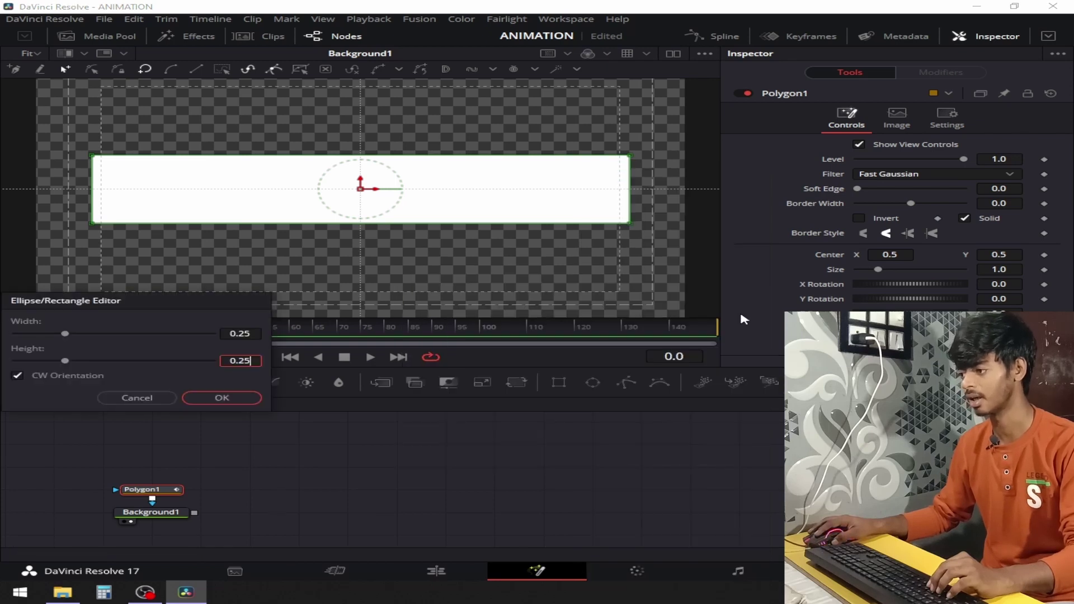
left_click(246, 397)
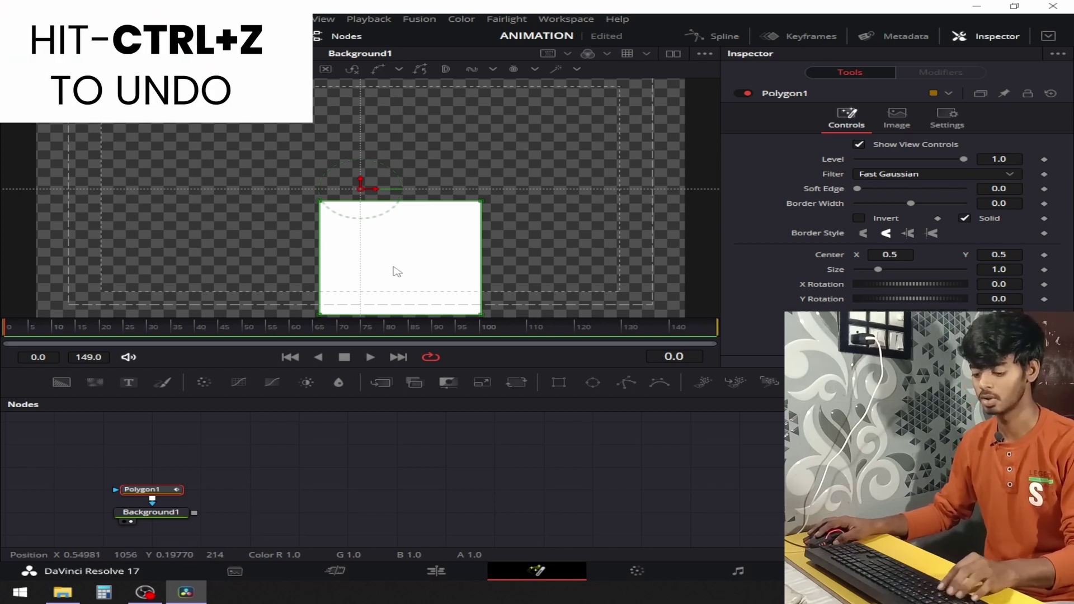
key("ctrl+z")
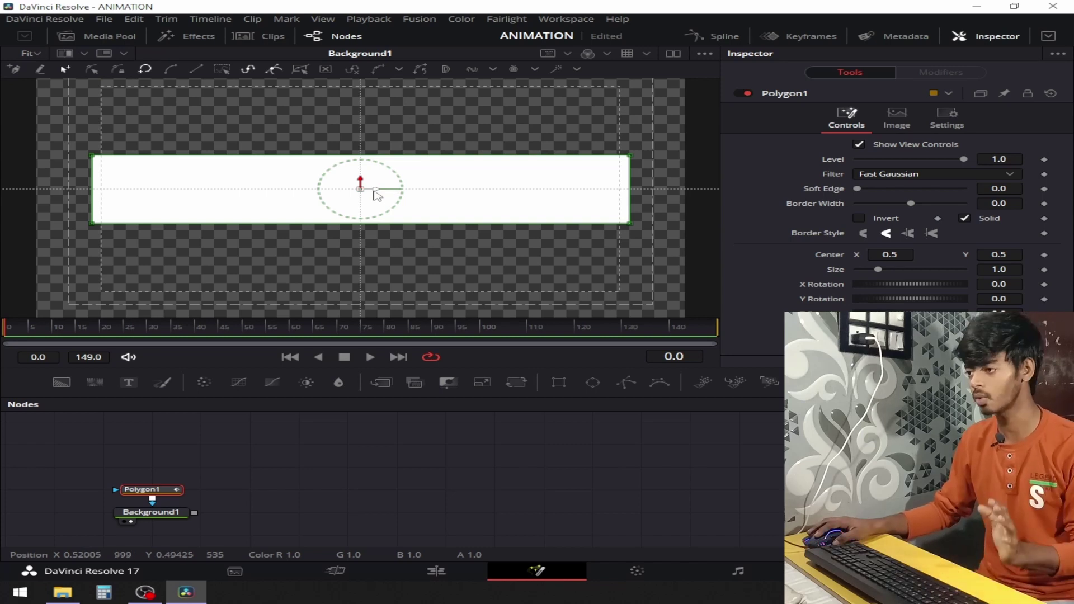
Keyframe the polygon's Center at X about 0.588 on frame 40 and X about 1.42 on frame 0, and preview the motion.
left_click_drag(374, 191, 435, 186)
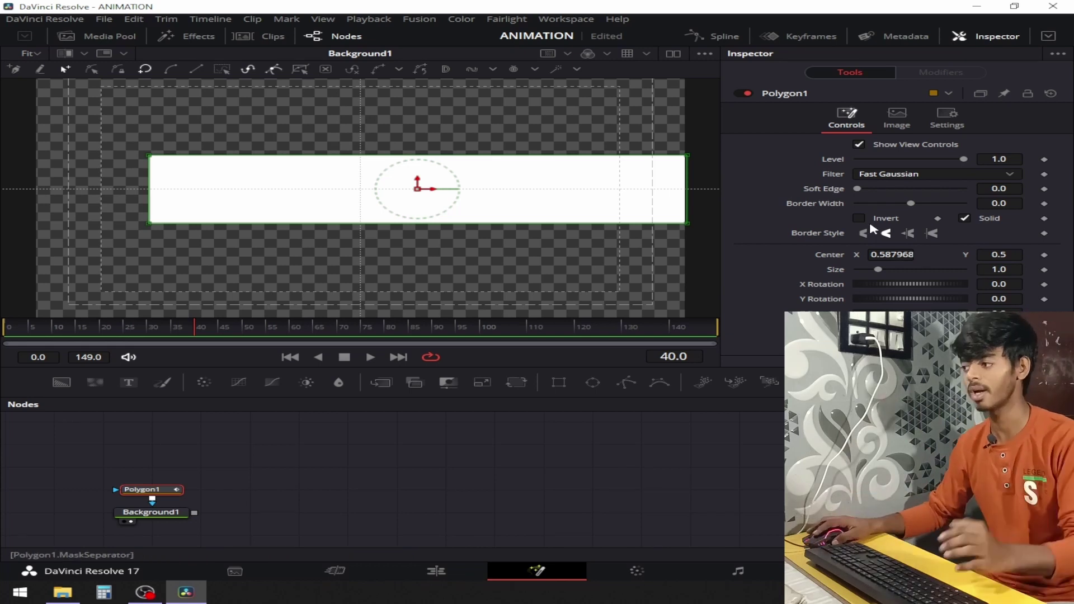
left_click(1044, 256)
left_click_drag(253, 338, 3, 343)
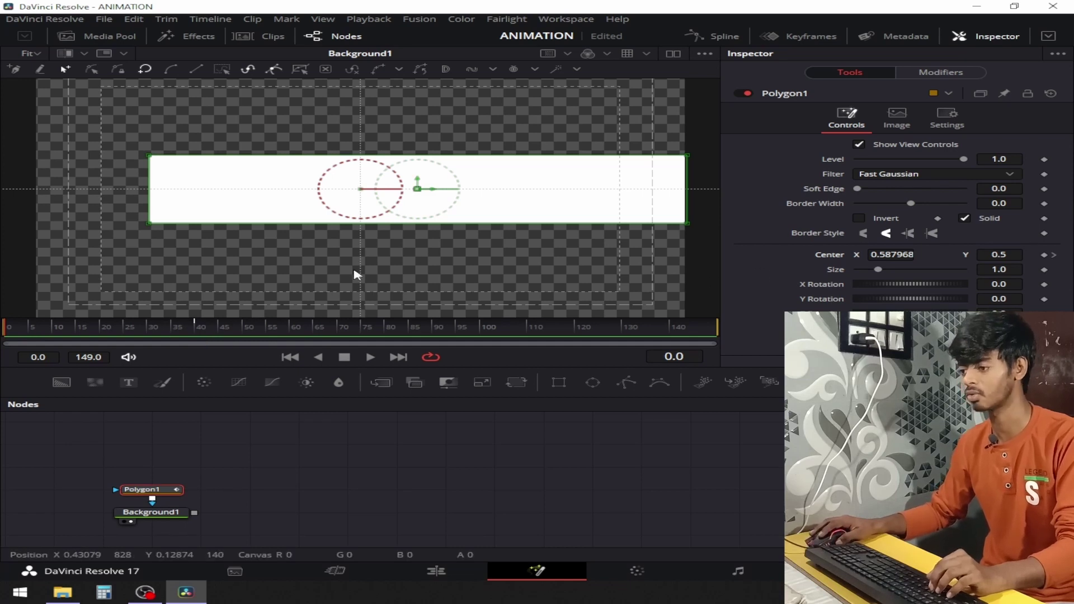
left_click_drag(433, 192, 971, 195)
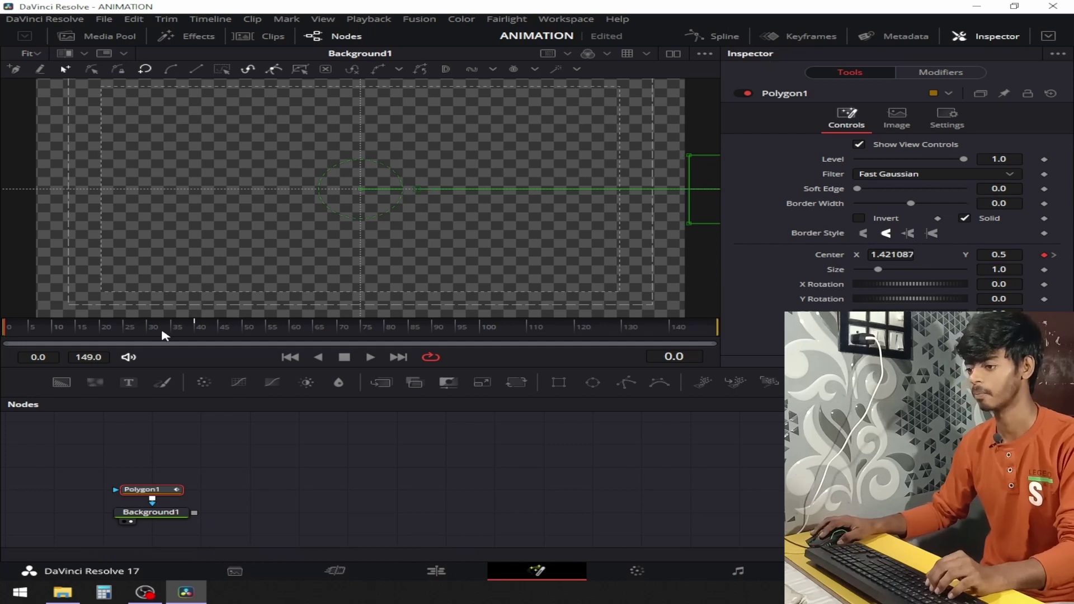
left_click(111, 333)
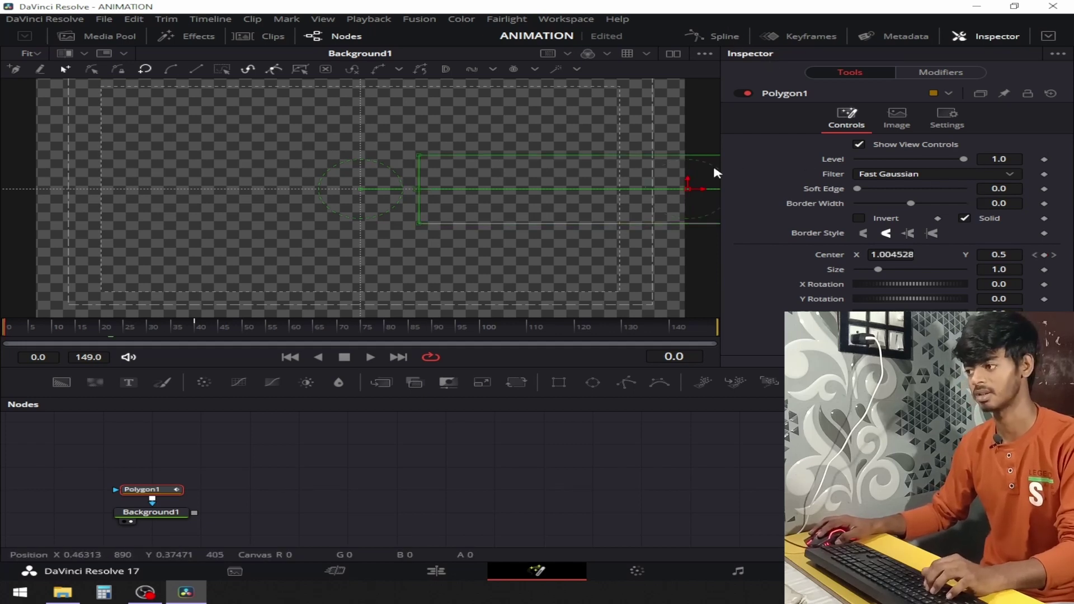
left_click(328, 448)
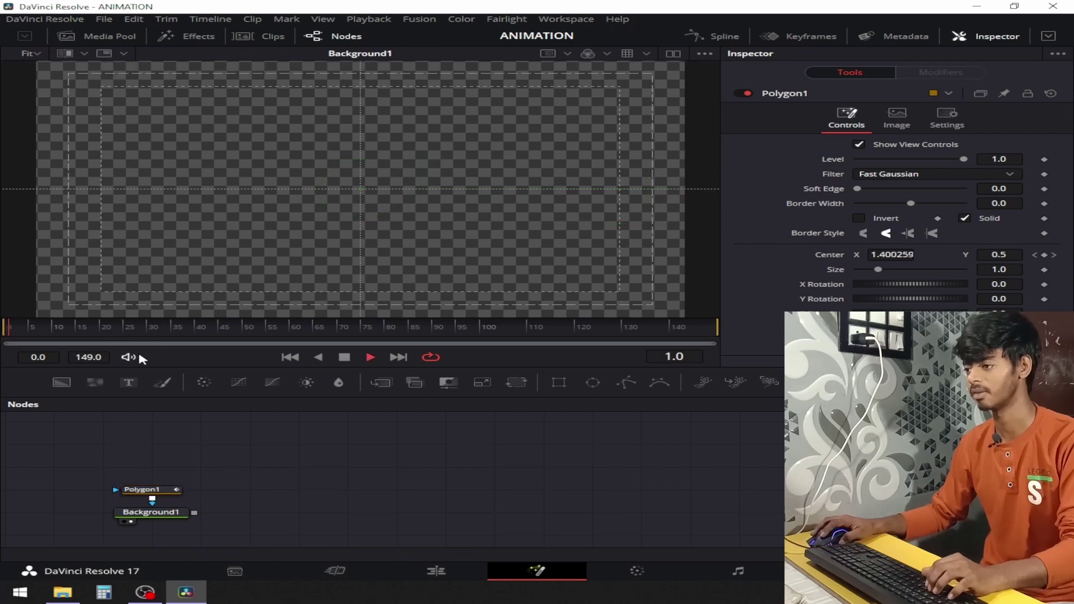
Stop playback and show only Polygon1's Center displacement curve in the Spline editor, with the Select One Tool option on.
key("space")
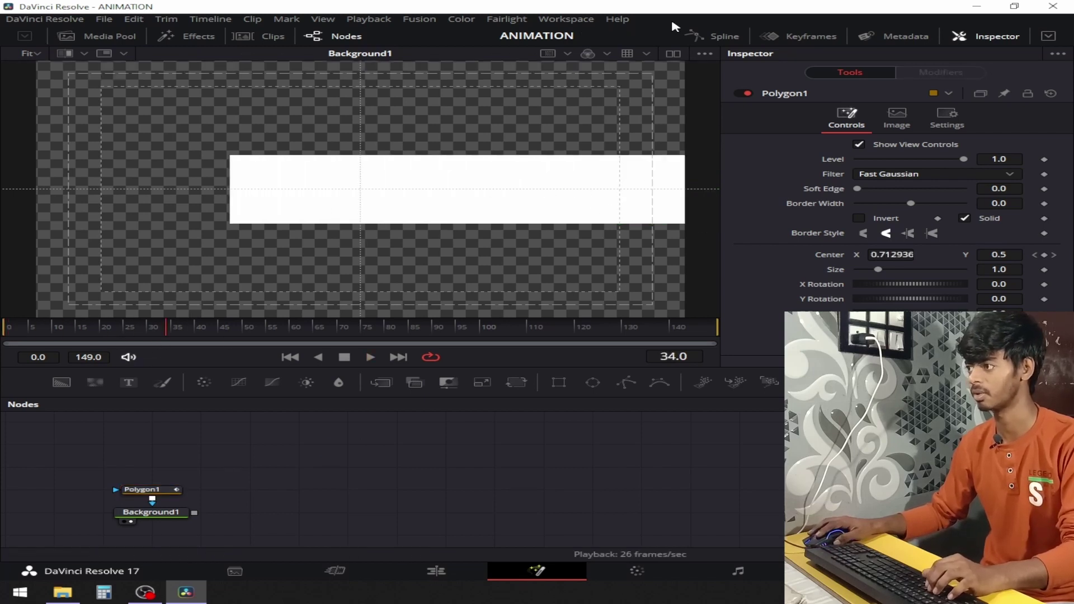
left_click(716, 37)
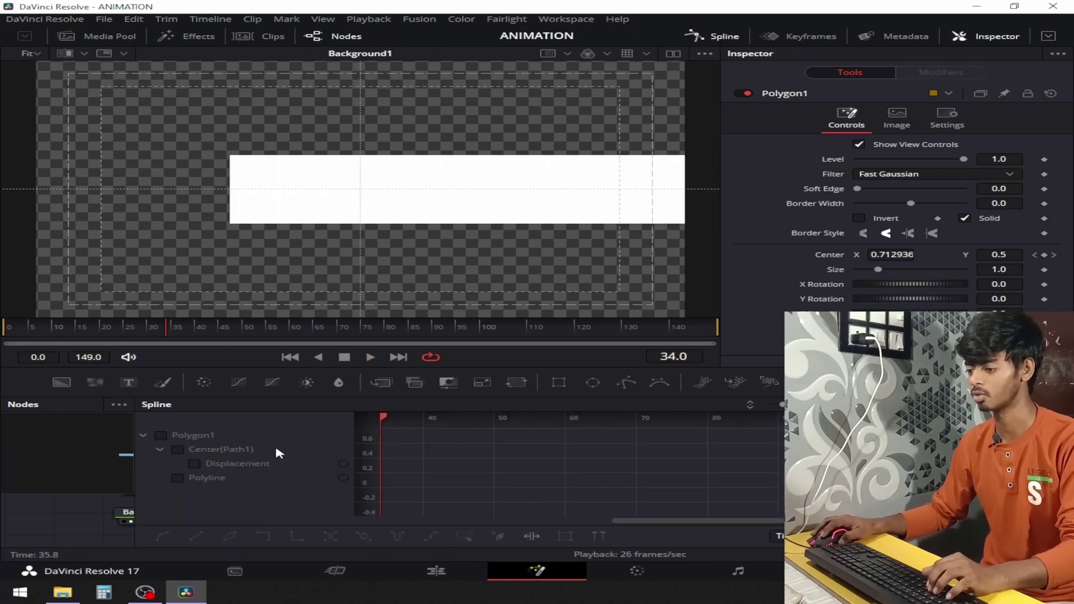
left_click(162, 436)
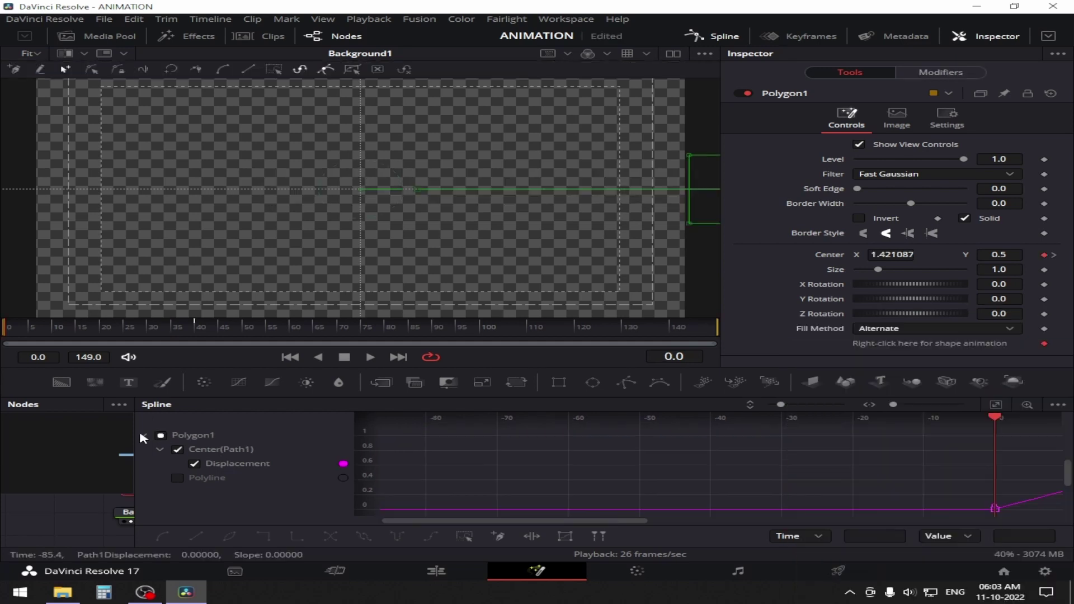
left_click(1065, 406)
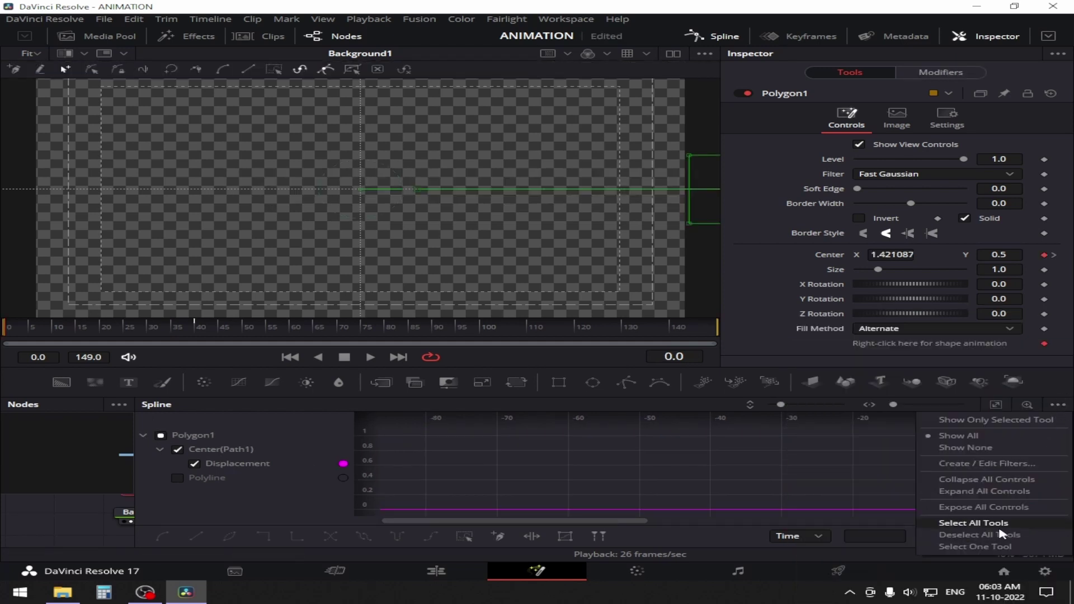
left_click(989, 546)
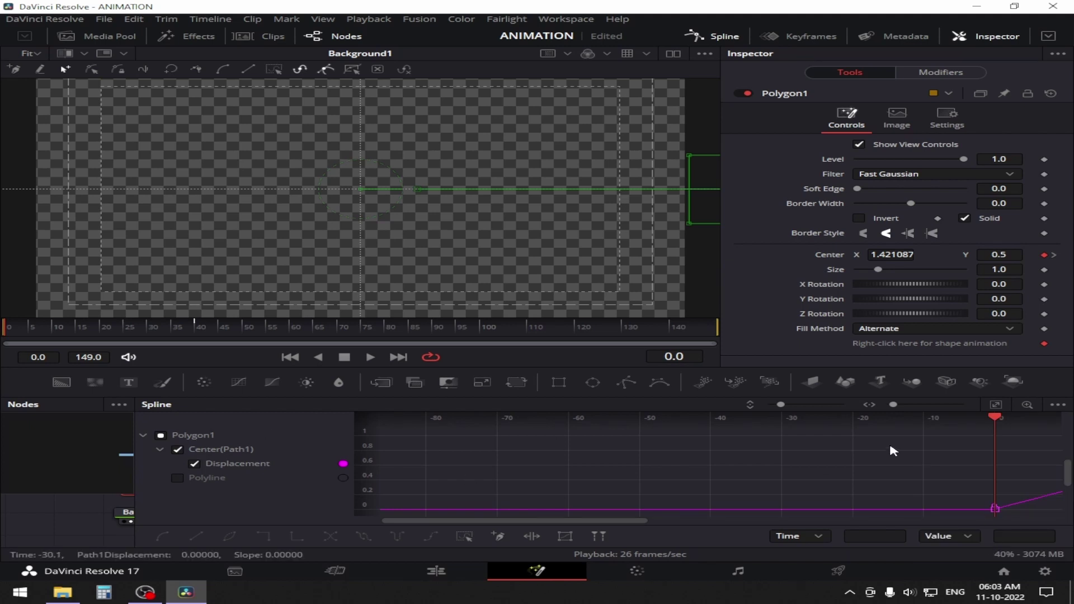
left_click(1058, 404)
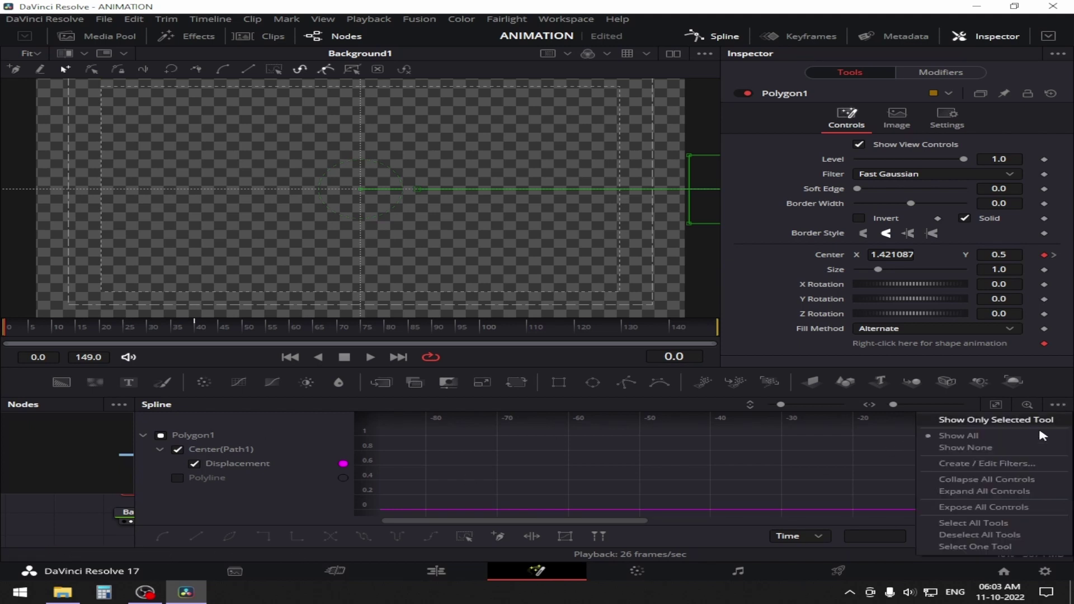
left_click(996, 547)
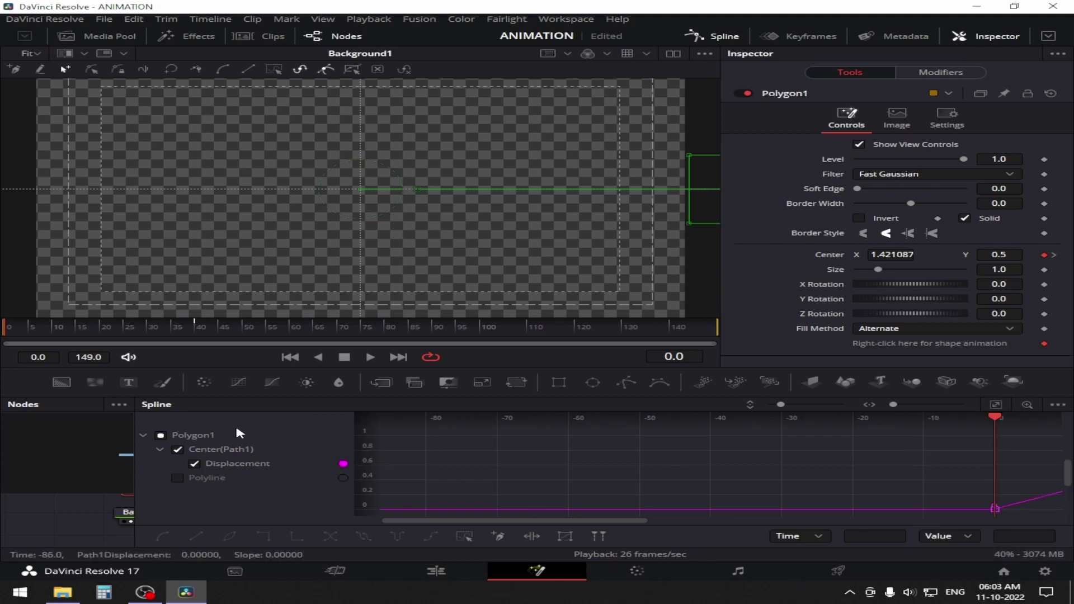
left_click(177, 478)
left_click(177, 450)
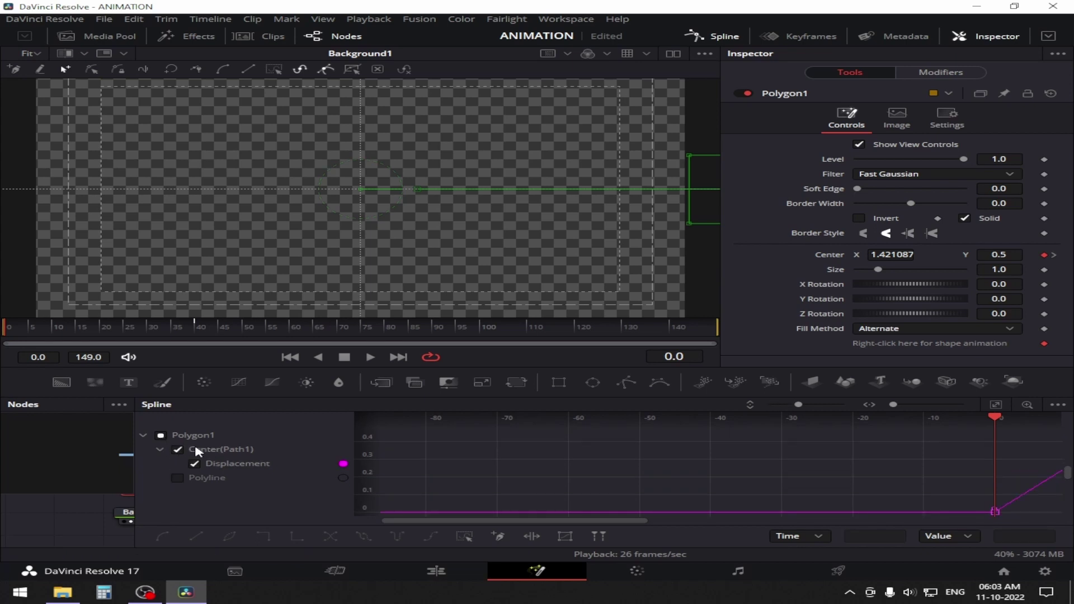
Smooth the displacement keyframes and stretch the frame 40 key's ease handle back to frame 0, then close the Spline editor.
left_click(564, 536)
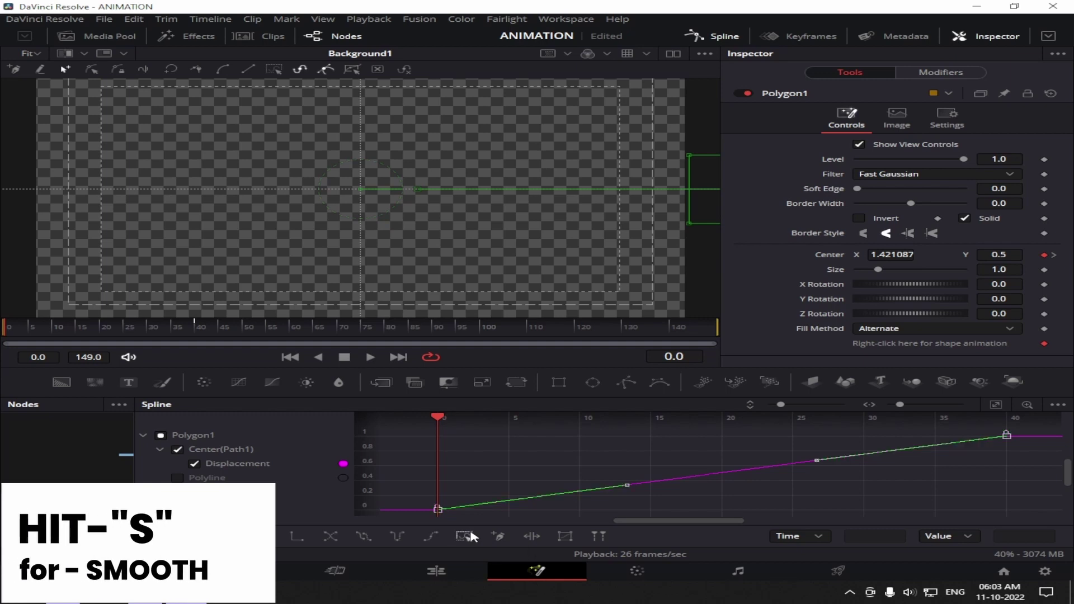
key("s")
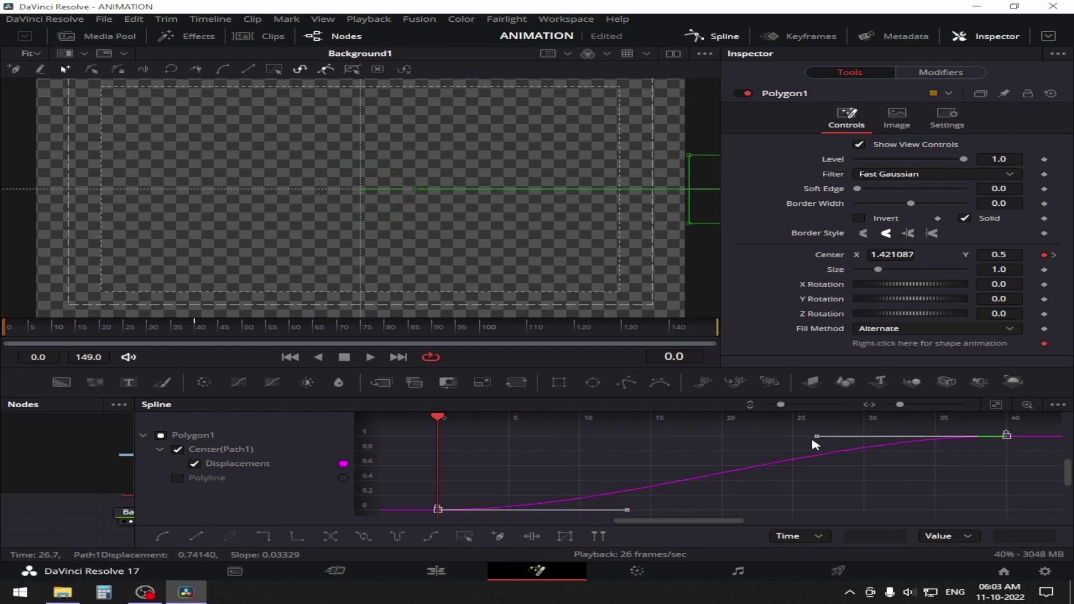
left_click_drag(814, 440, 429, 442)
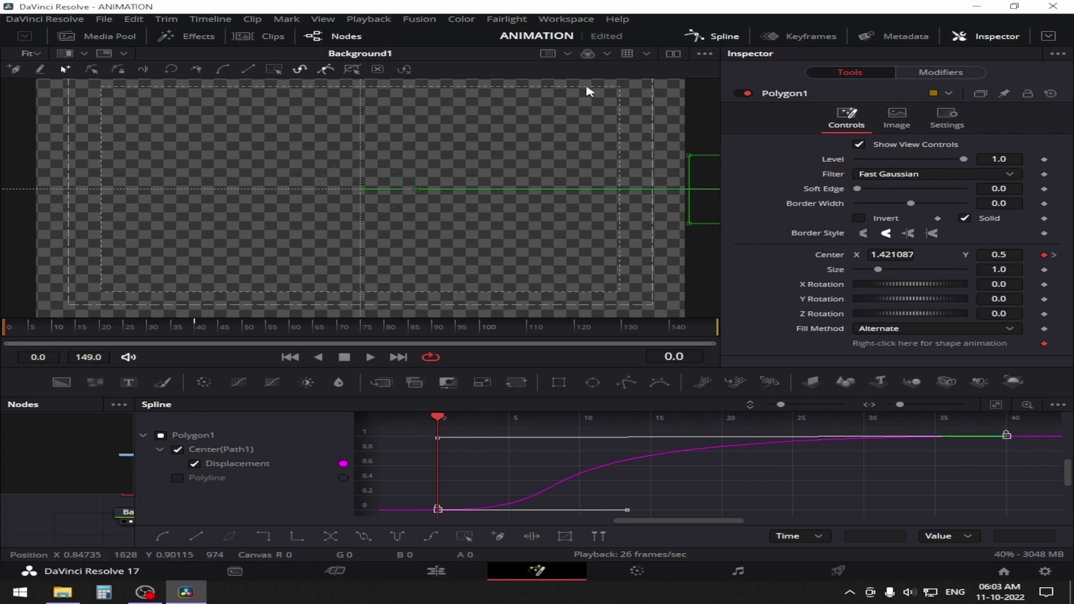
left_click(704, 40)
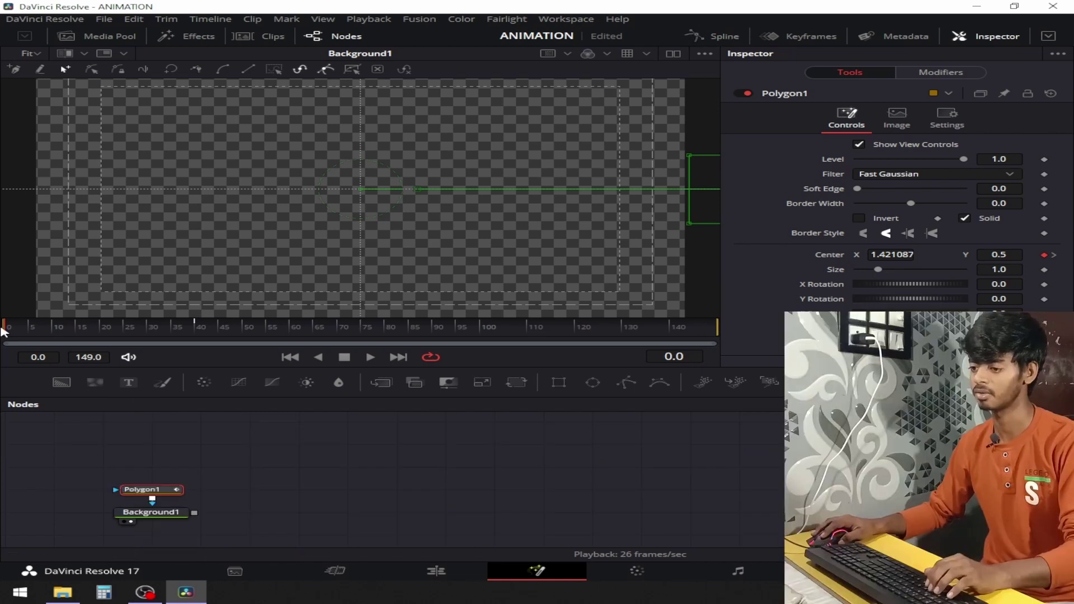
Preview the eased bar motion and scrub the playhead to frame 20.
key("space")
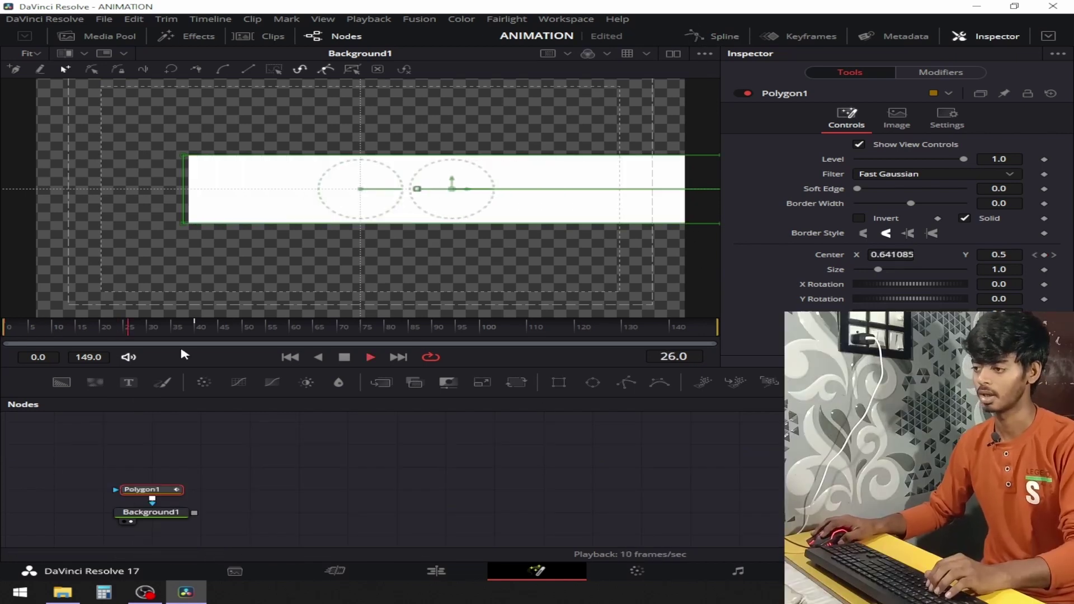
left_click_drag(201, 336, 60, 336)
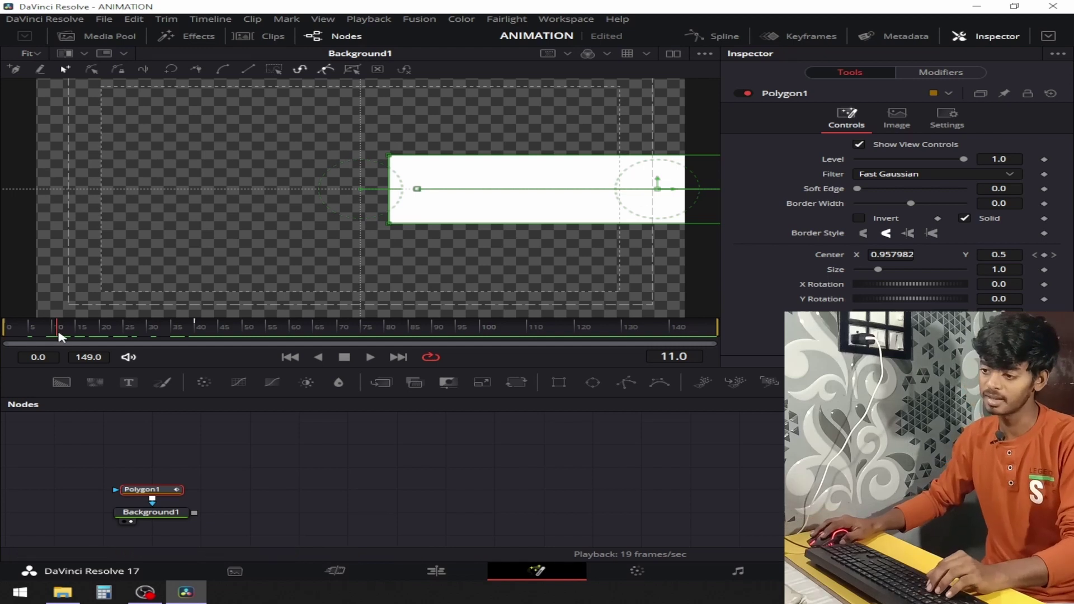
left_click(78, 332)
left_click_drag(78, 333, 103, 336)
left_click(302, 496)
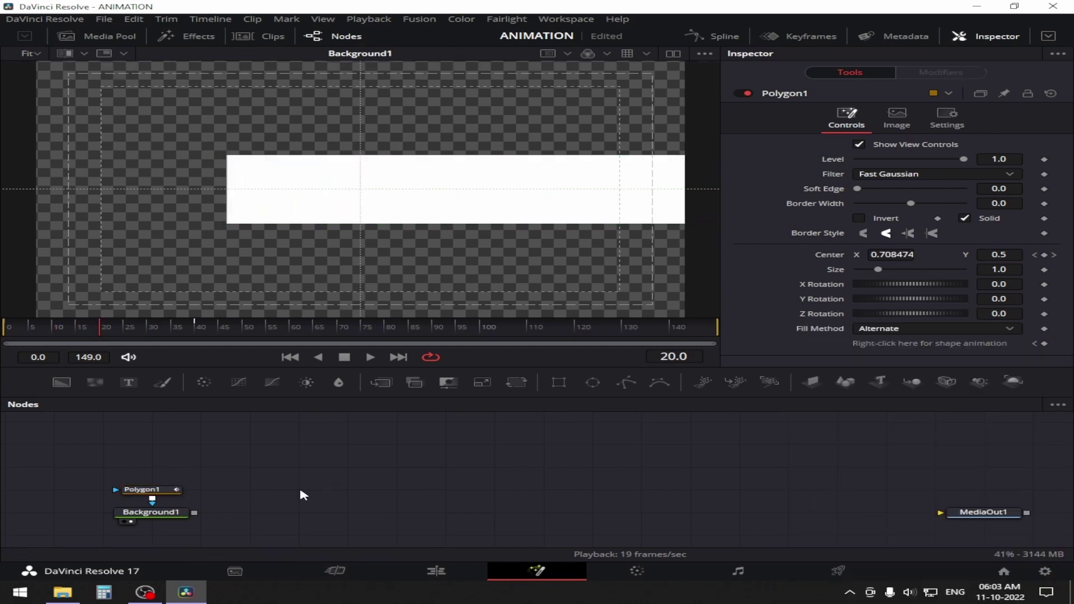
Replace Polygon1's shape animation keyframe at frame 0 with one at frame 20.
left_click(150, 492)
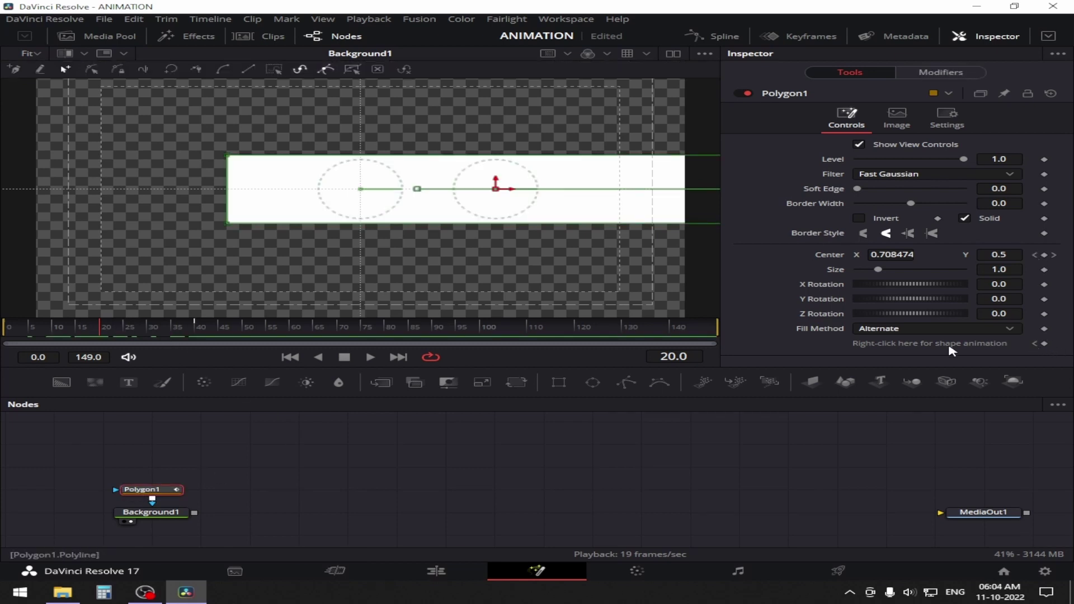
left_click(1035, 345)
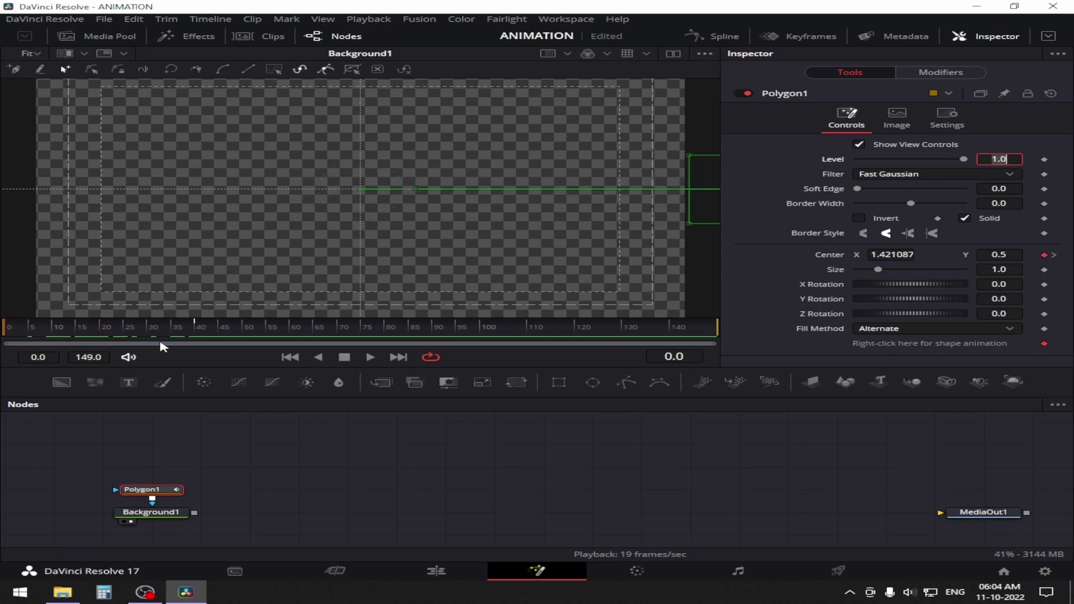
left_click(101, 334)
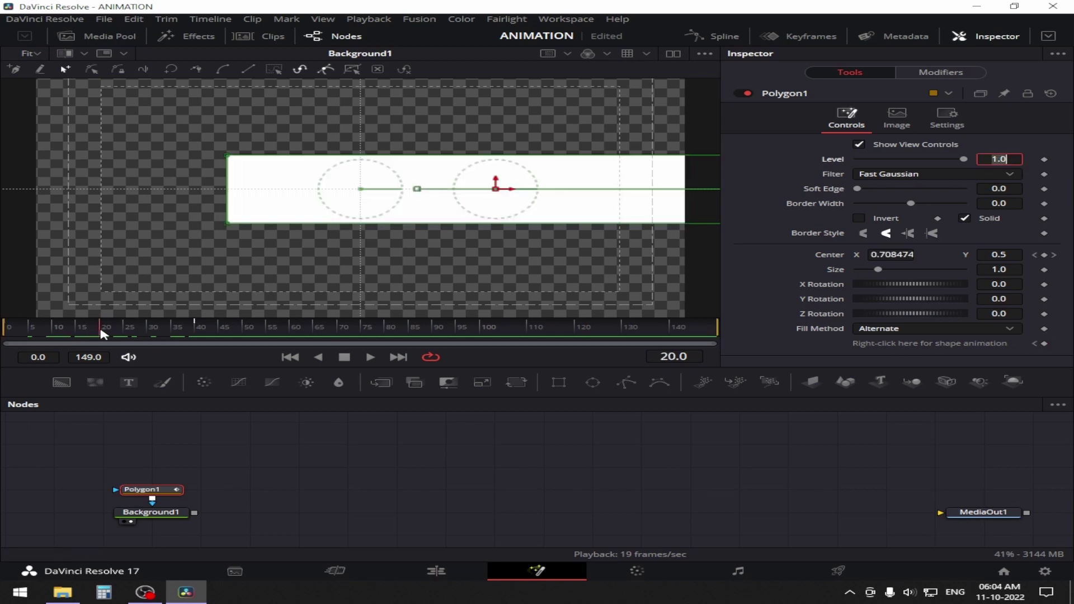
right_click(870, 343)
left_click(952, 468)
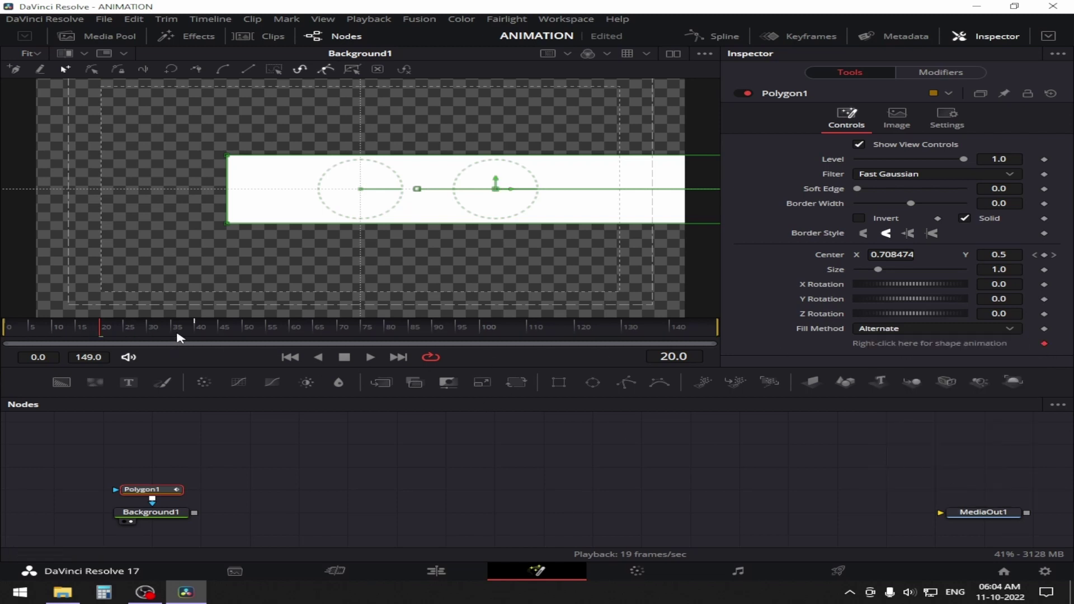
Keyframe the shape at frame 80 by pulling the bar's right-hand points in to a thin strip at its left end, and preview it.
left_click(214, 334)
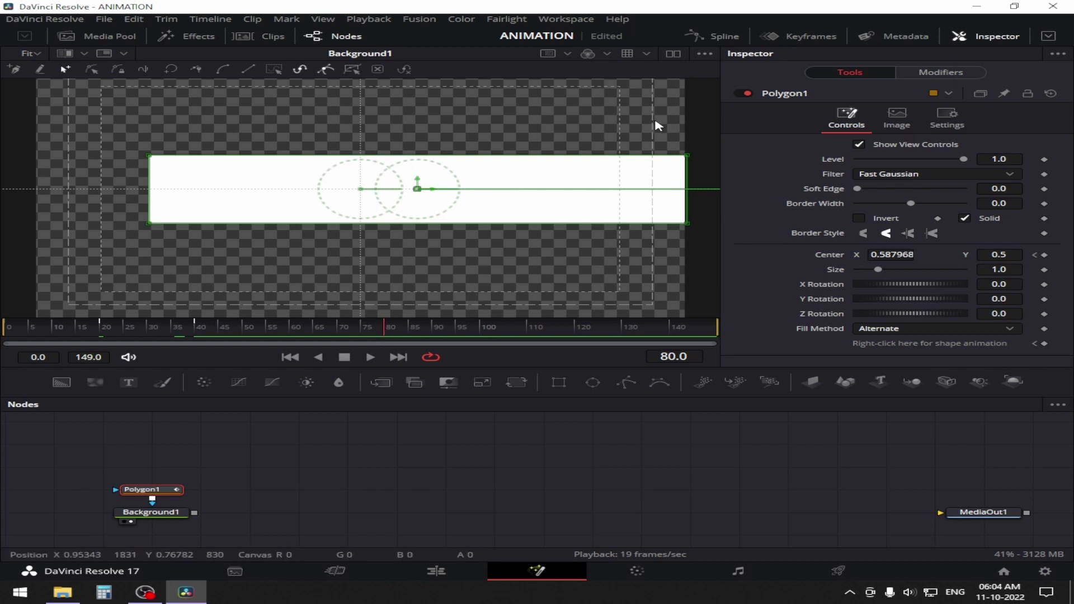
left_click_drag(653, 119, 710, 247)
left_click_drag(654, 127, 694, 229)
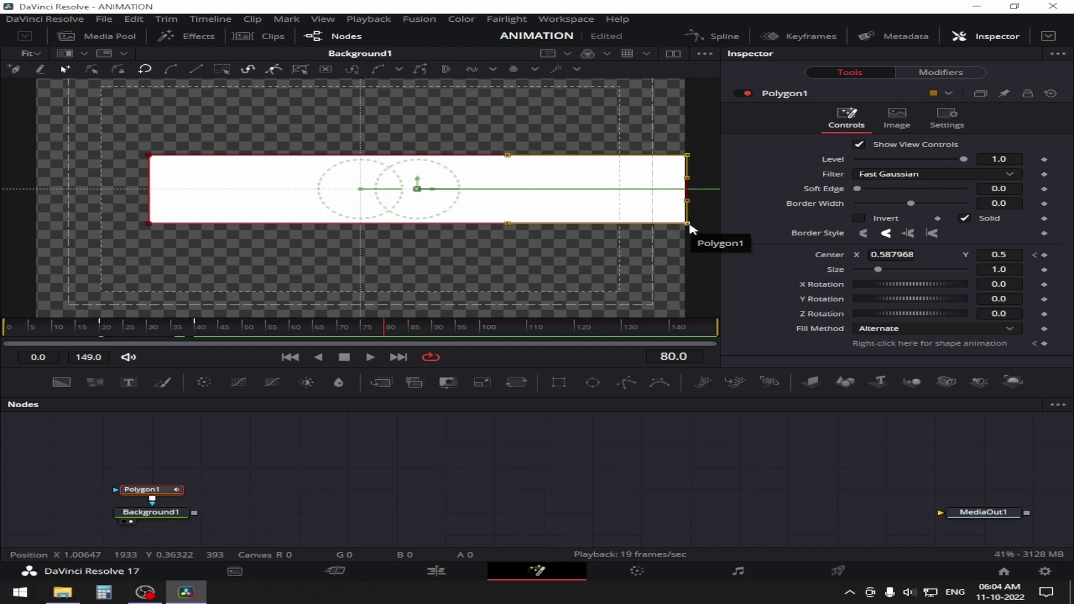
left_click_drag(692, 229, 192, 235)
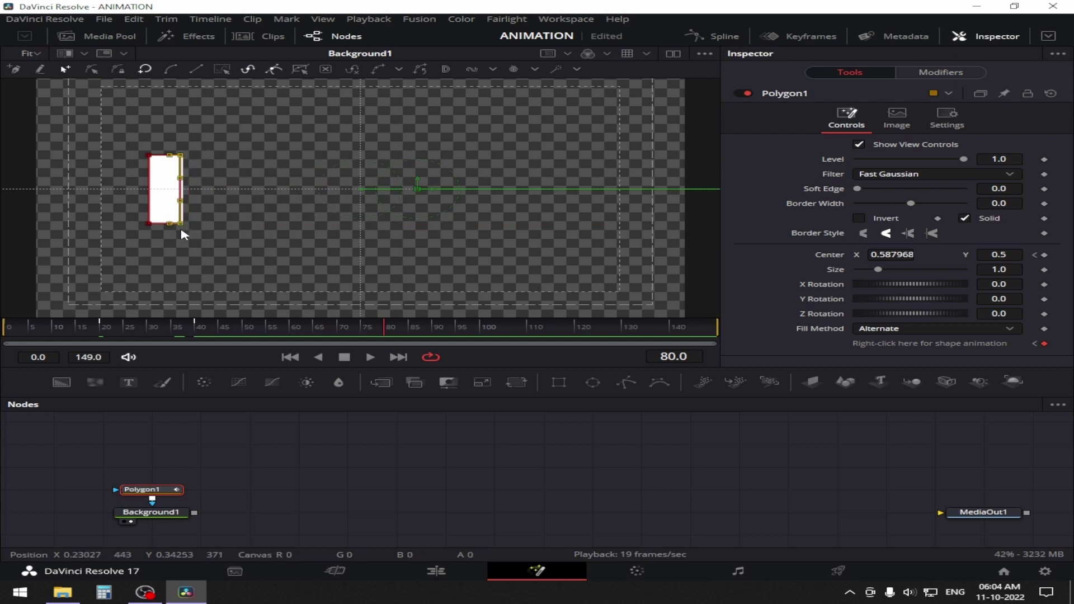
left_click_drag(193, 196, 193, 247)
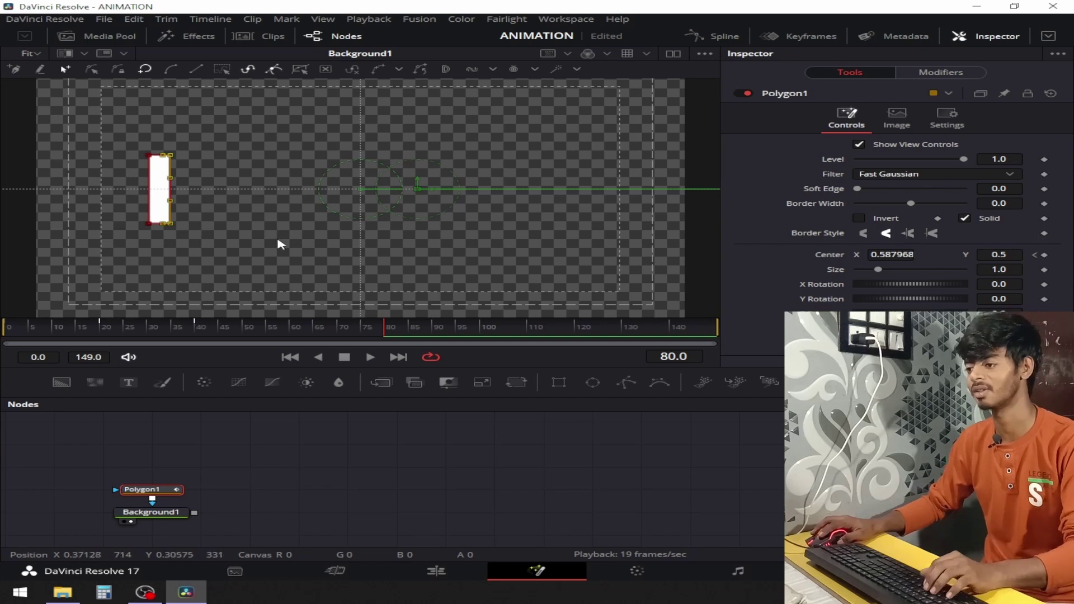
left_click(326, 442)
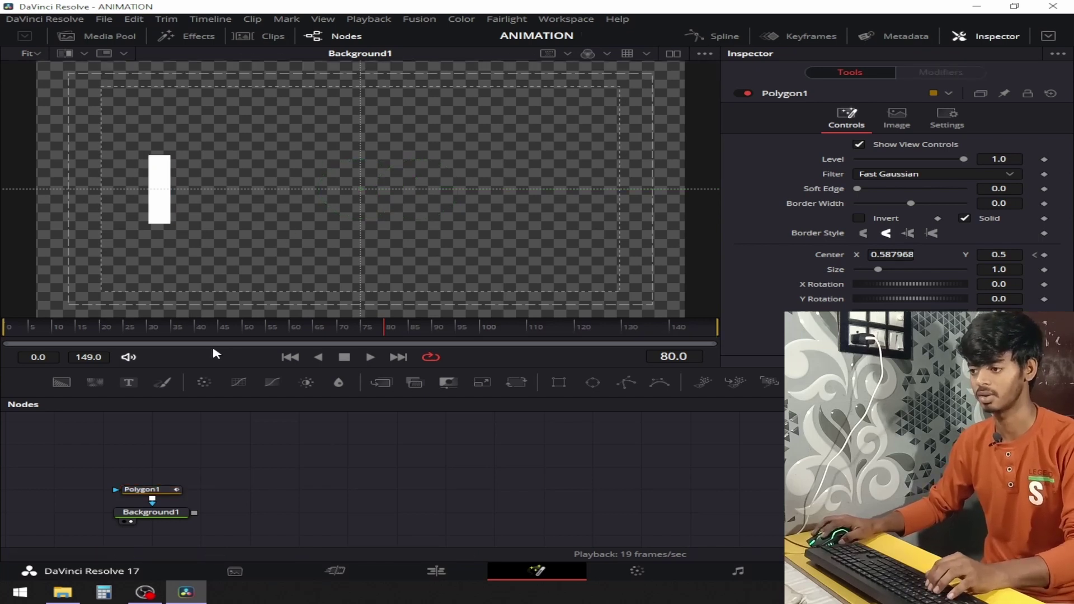
key("space")
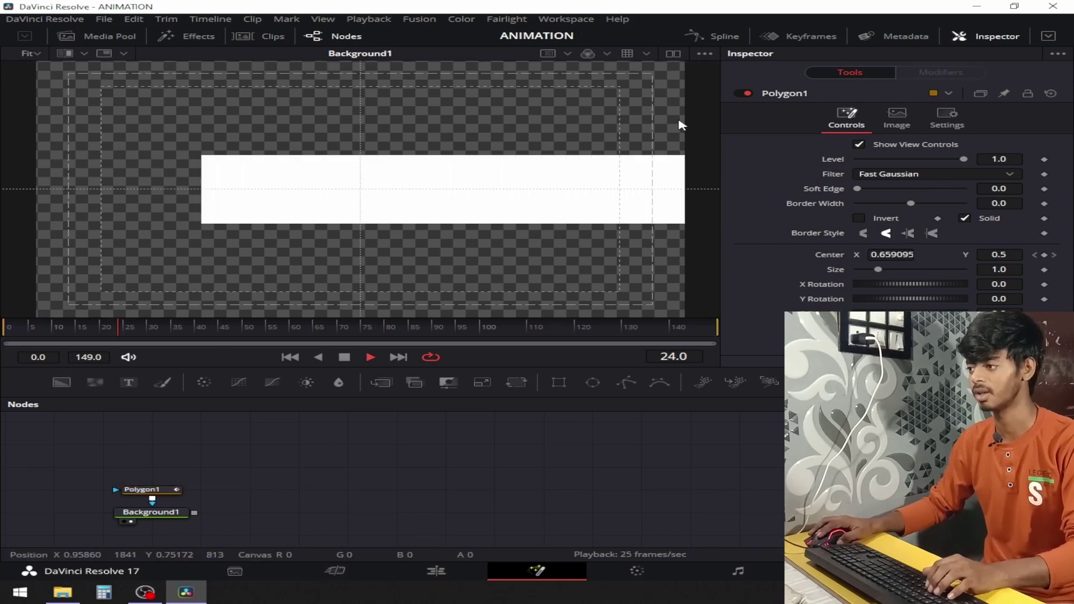
key("space")
Smooth Polygon1's Polyline curve in the Spline editor and stretch the frame 80 key's ease handle back to frame 20.
left_click(727, 38)
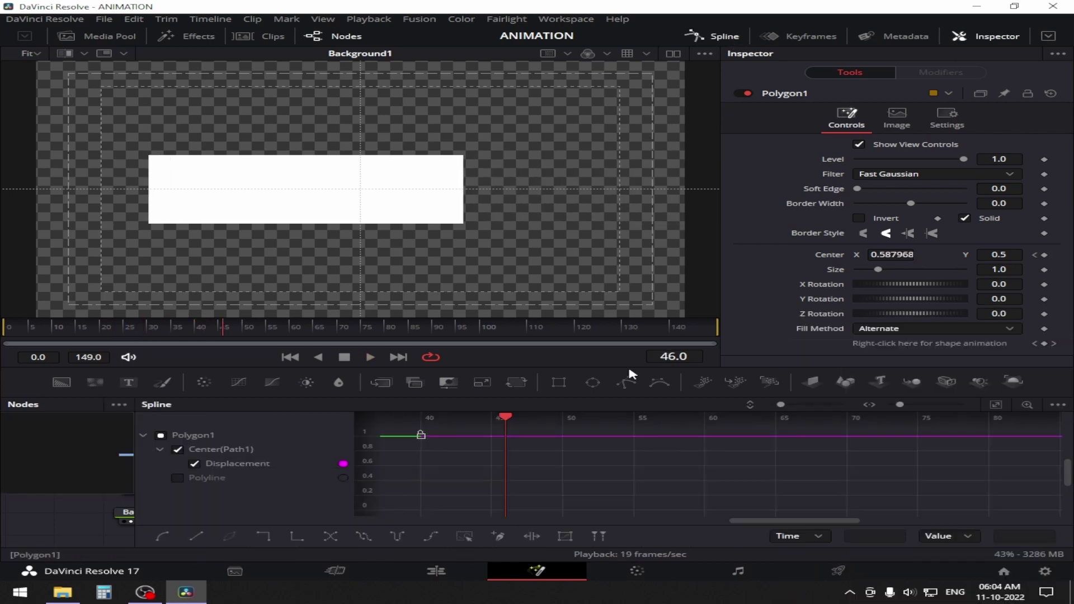
left_click(178, 478)
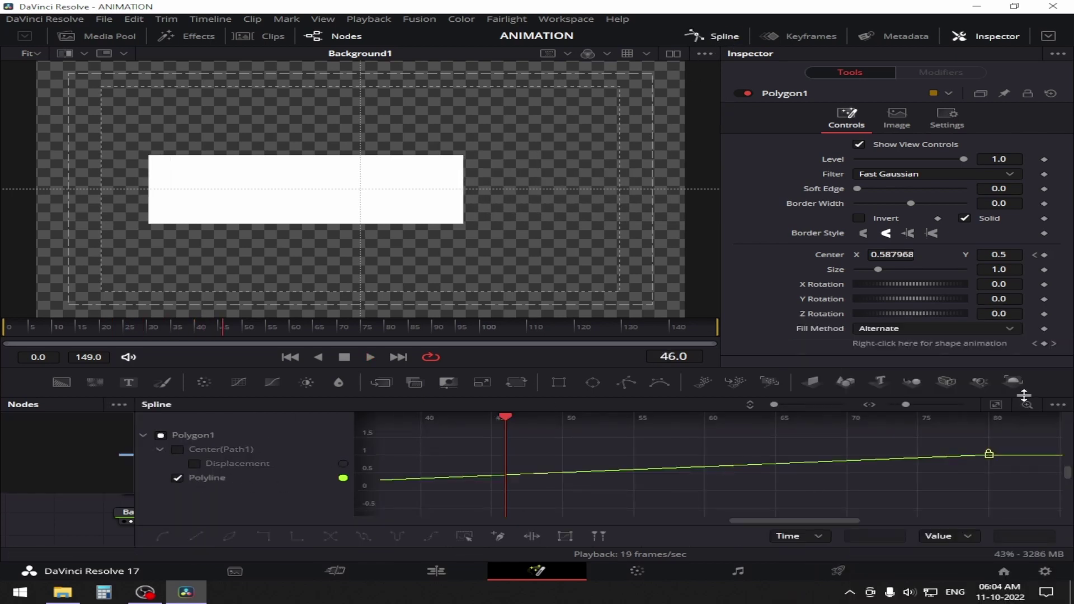
left_click(994, 408)
key("s")
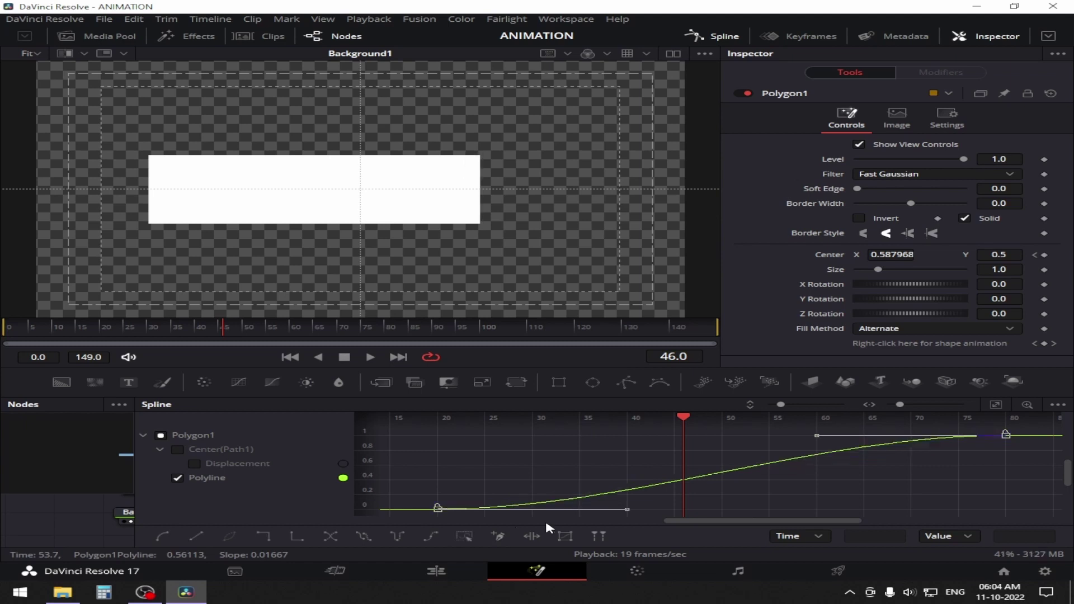
left_click_drag(816, 437, 435, 437)
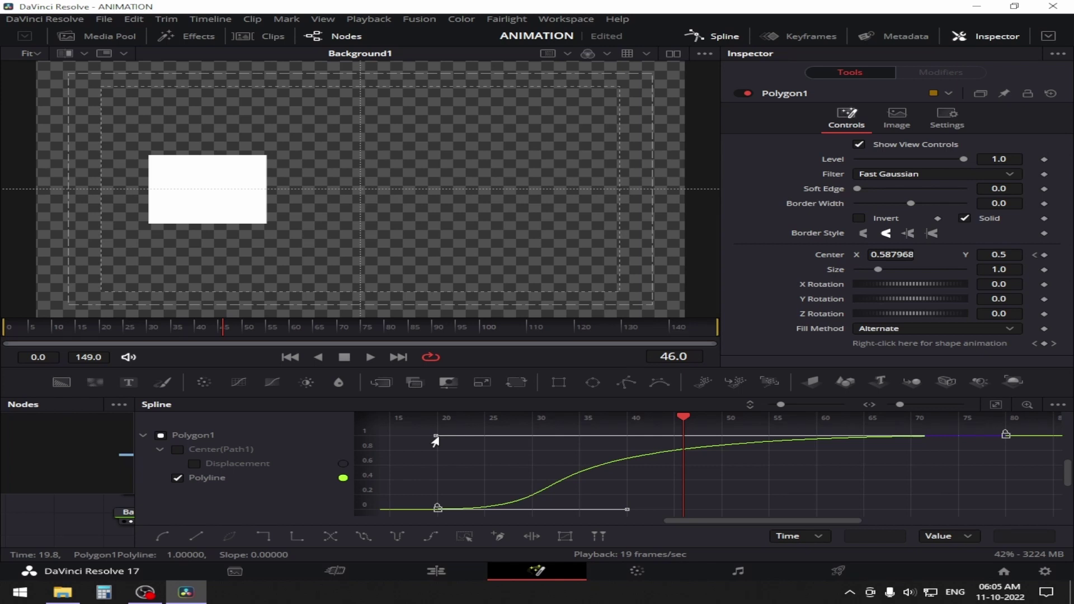
left_click(717, 36)
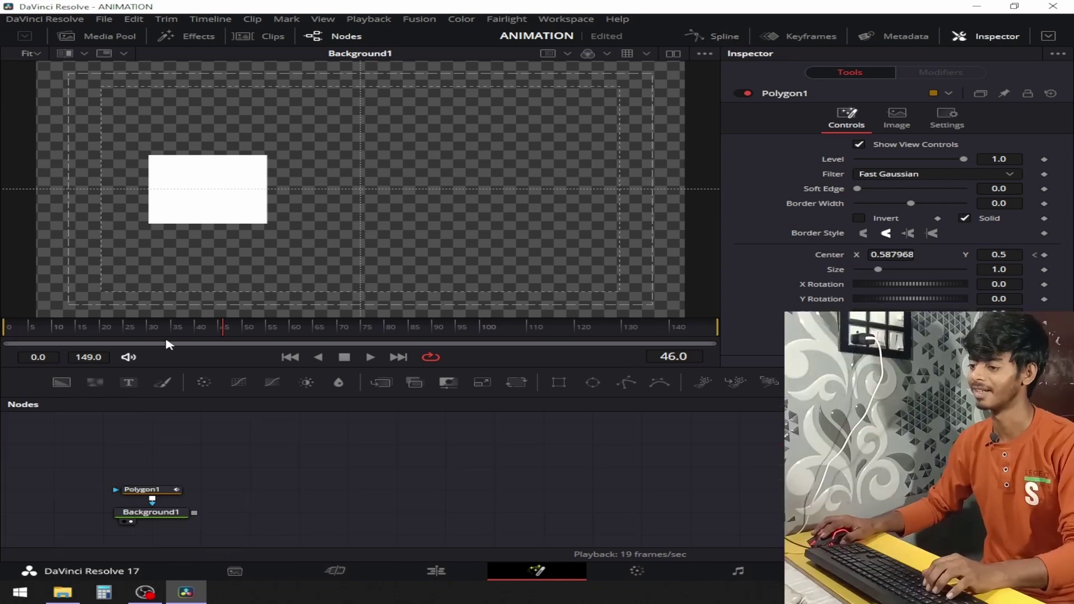
Play back the bar's combined slide-in and shrink animation.
key("space")
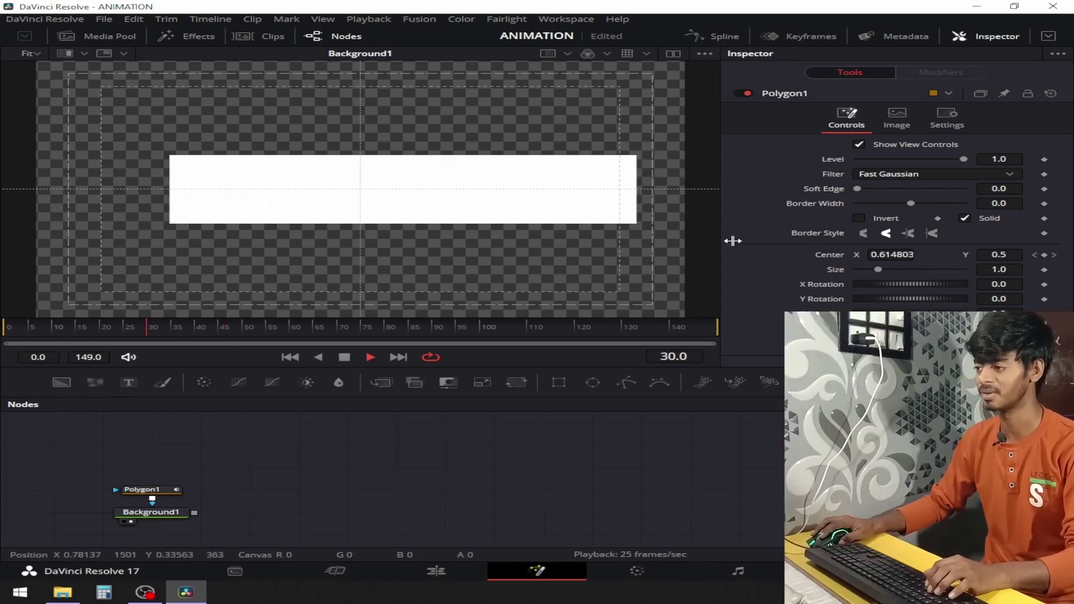
key("space")
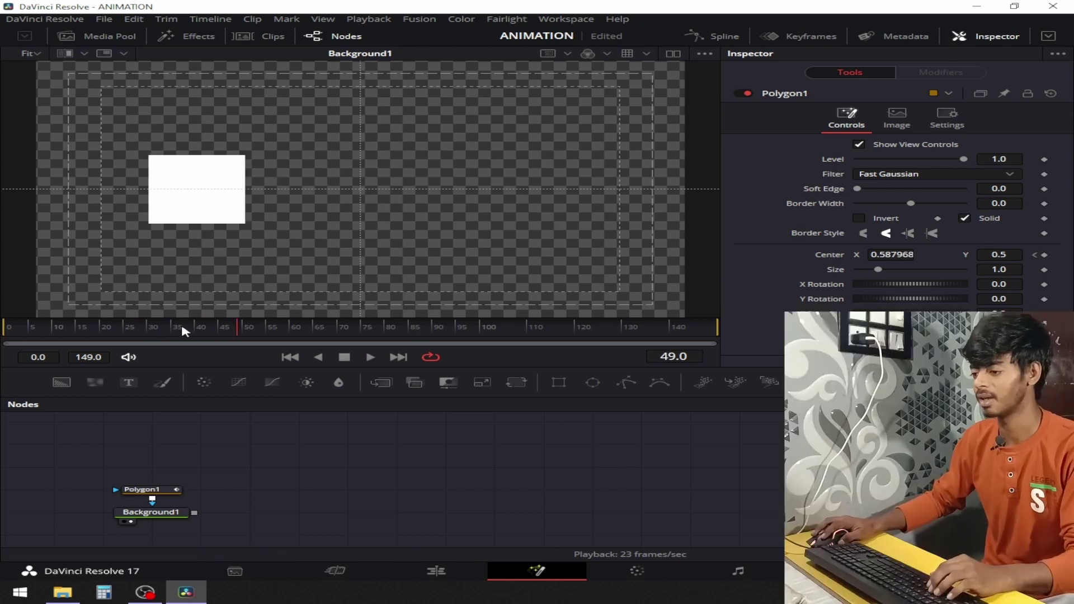
key("space")
key("space")
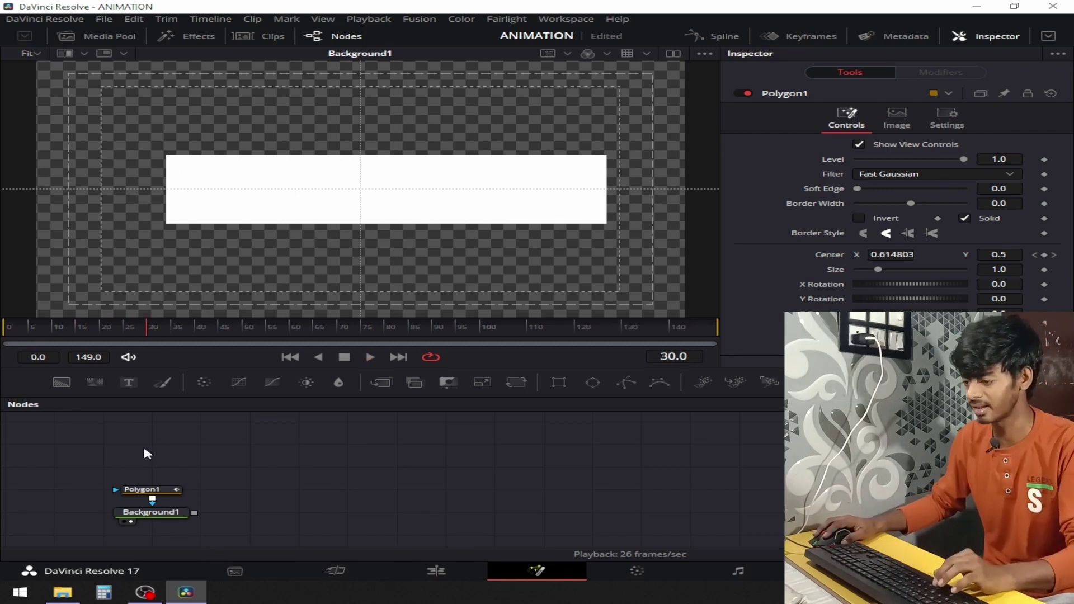
Duplicate the Polygon1 and Background1 nodes and place the copied pair directly above the originals.
left_click_drag(115, 455, 210, 551)
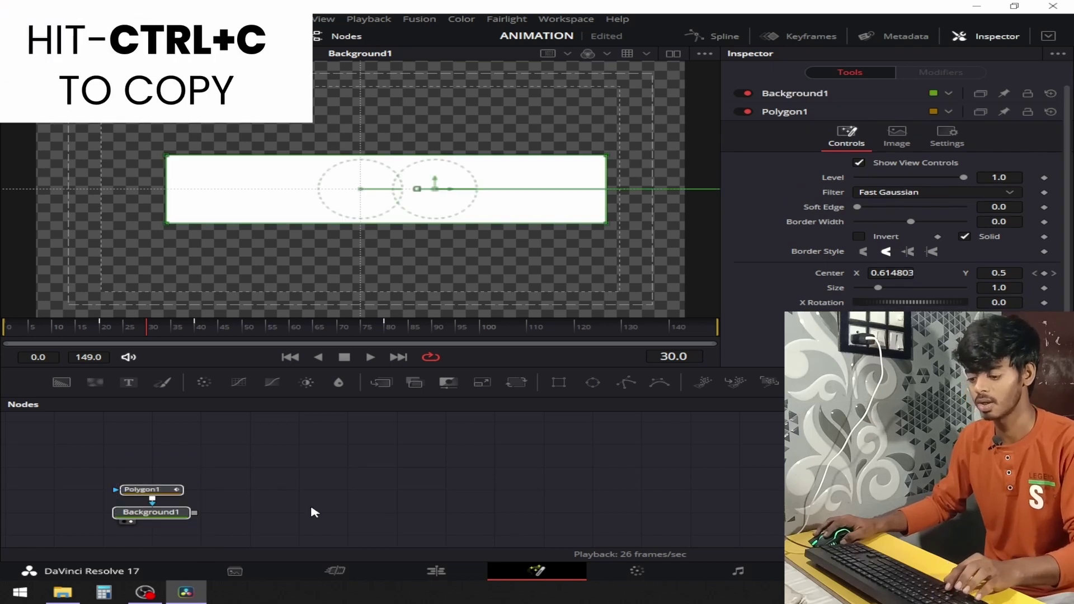
left_click(310, 467)
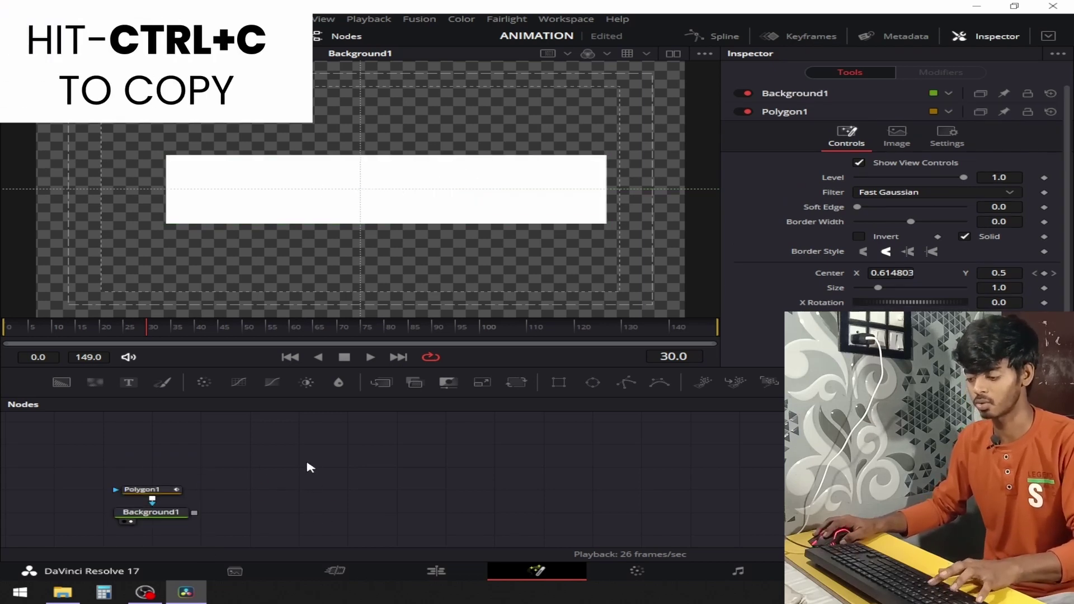
key("ctrl+v")
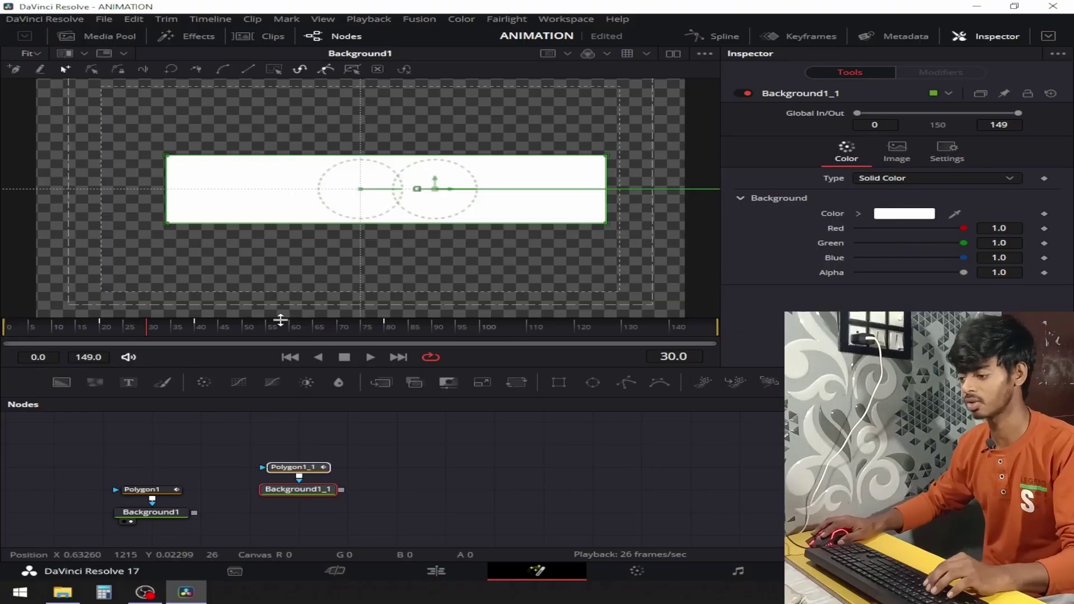
left_click(410, 471)
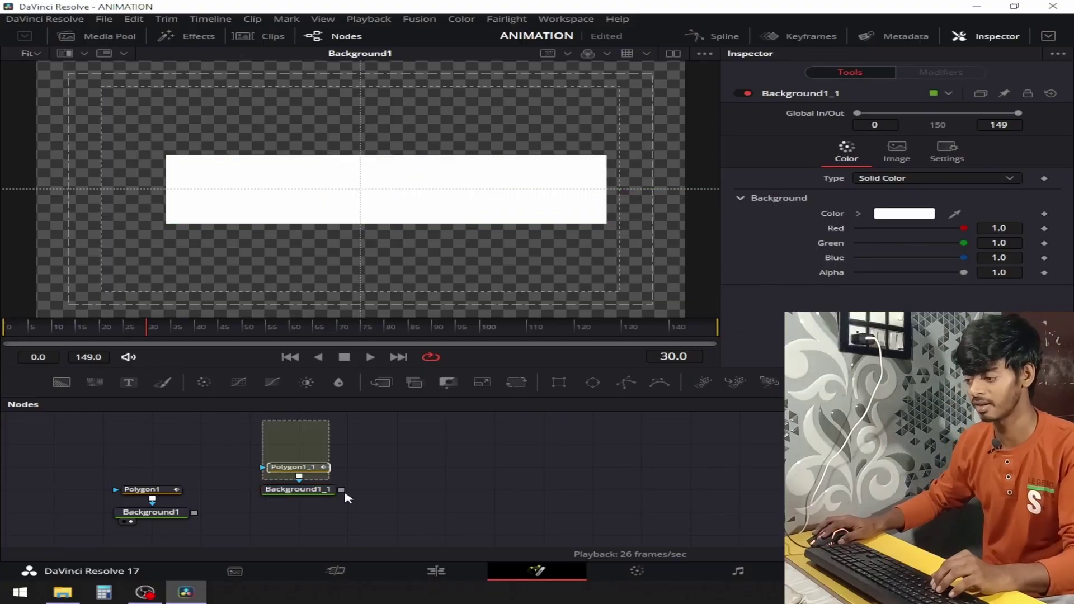
left_click_drag(347, 496, 166, 475)
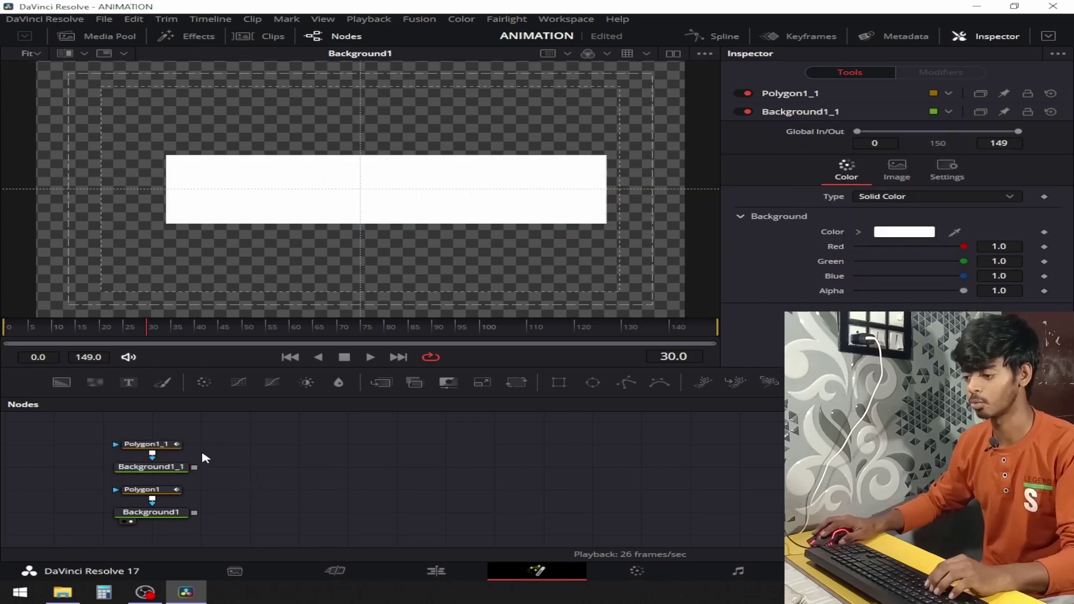
Rename the original Background1 node to WHITECLR and its Polygon1 mask to SHAPE1.
left_click(168, 515)
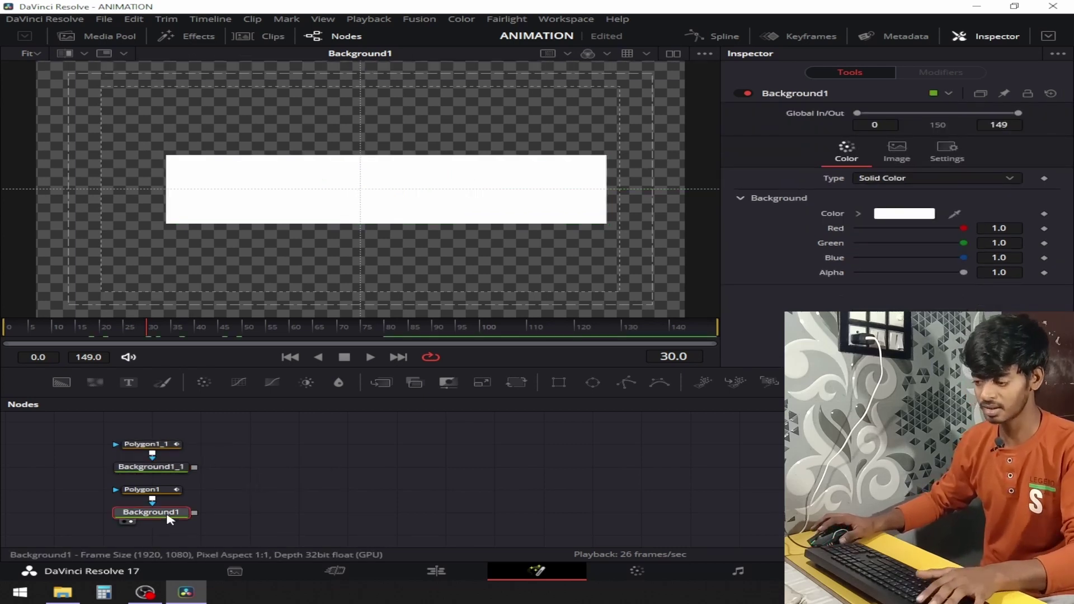
key("F2")
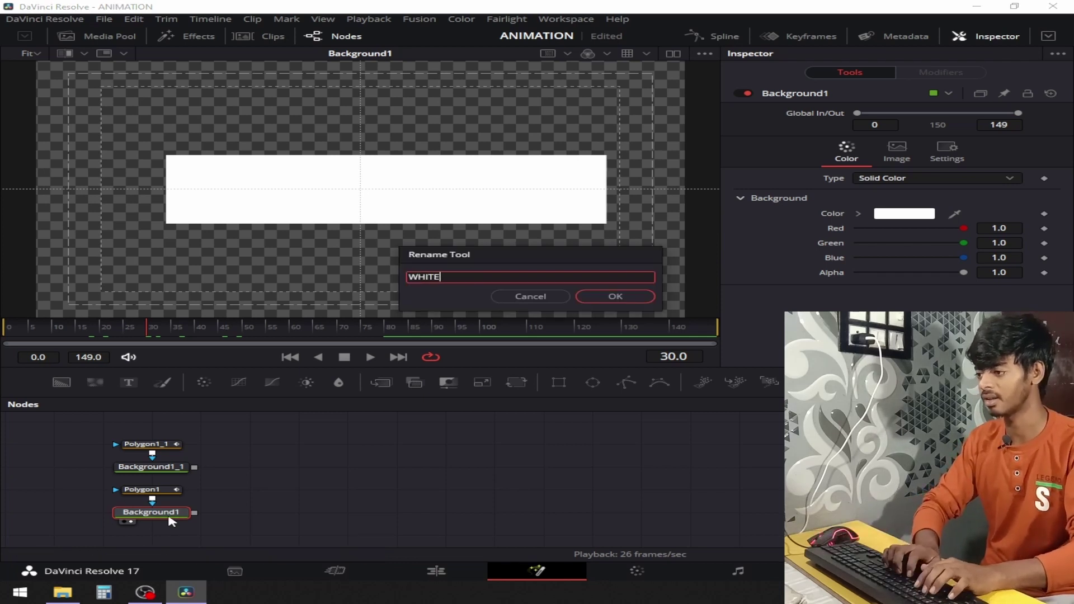
type("WHITE CLR")
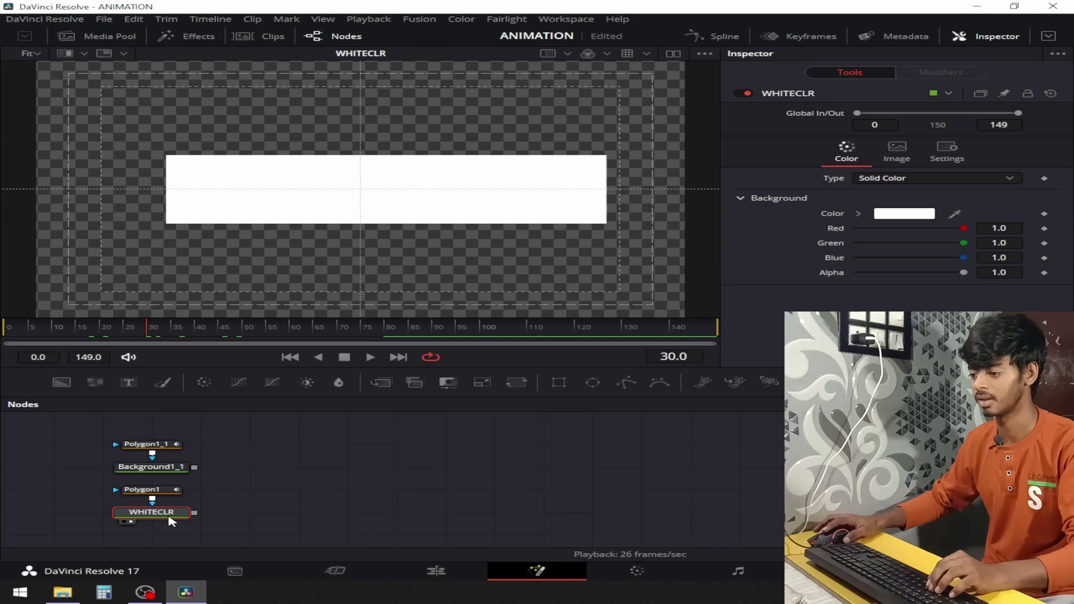
left_click(151, 490)
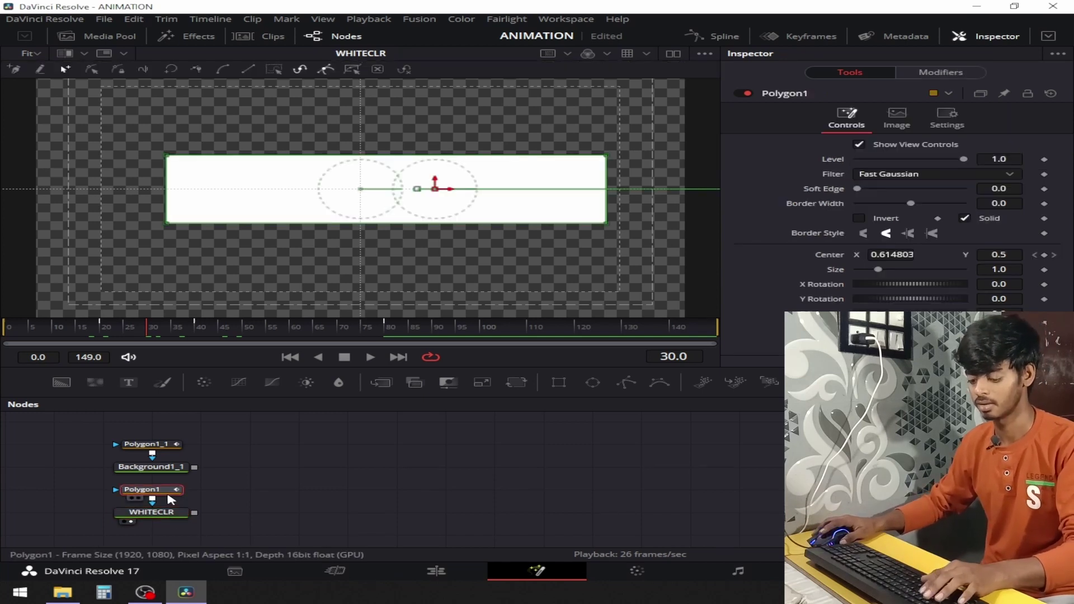
key("F2")
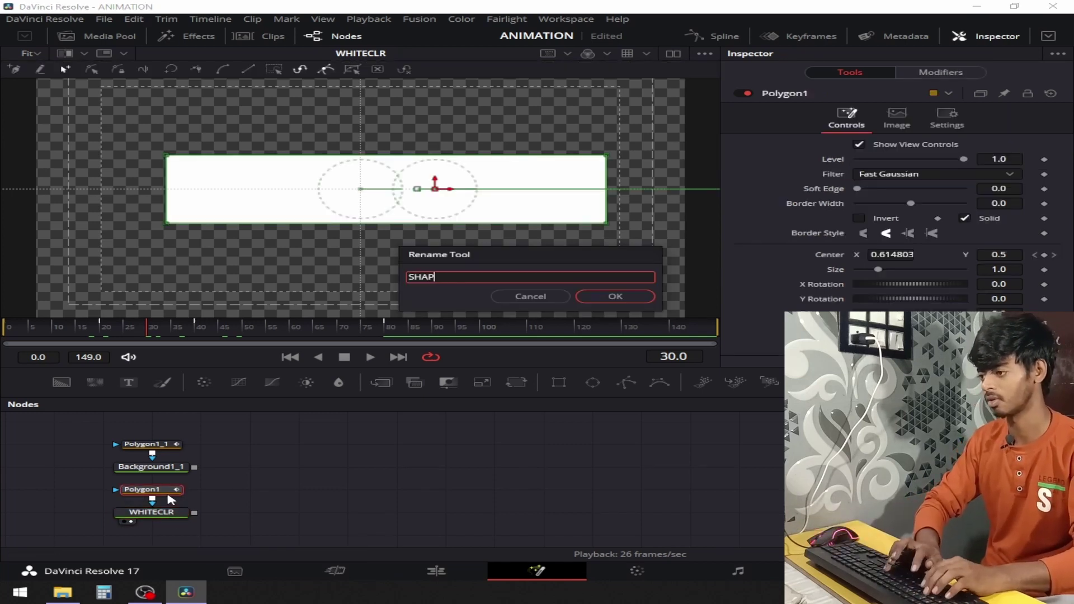
type("SHAPE1")
key("Return")
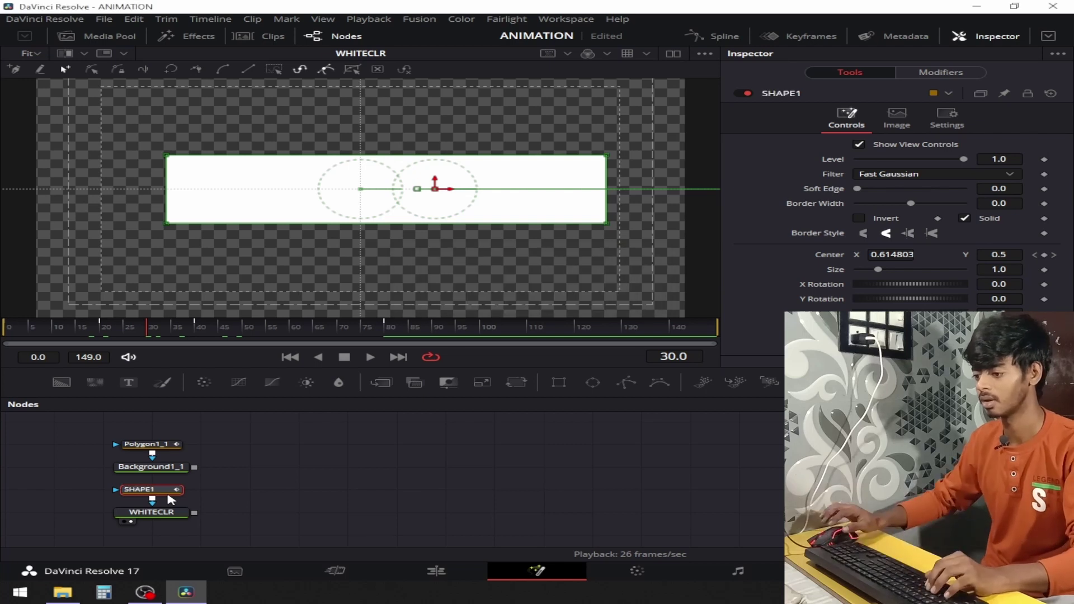
Rename the duplicated background node to GREENCLR and its polygon mask to SHAPE2.
left_click(158, 469)
key("F2")
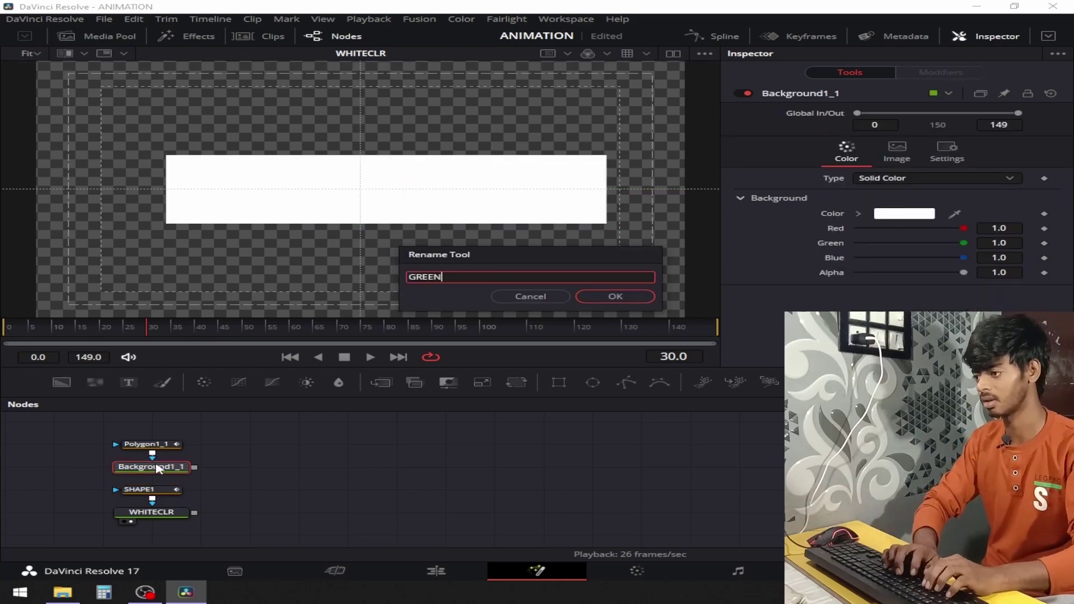
type("GREEN CLR")
key("Return")
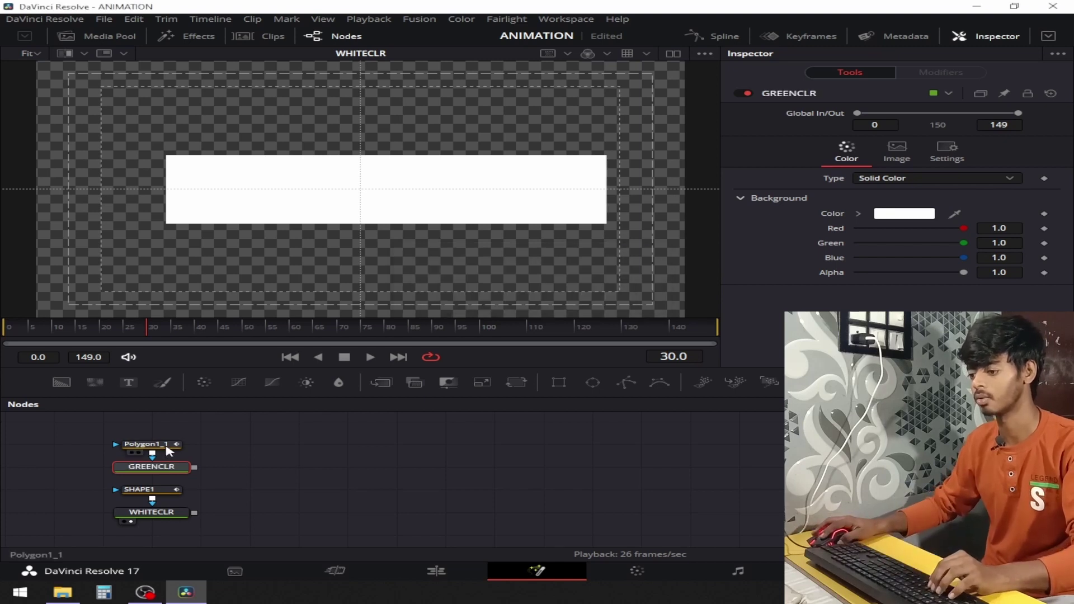
left_click(168, 448)
key("F2")
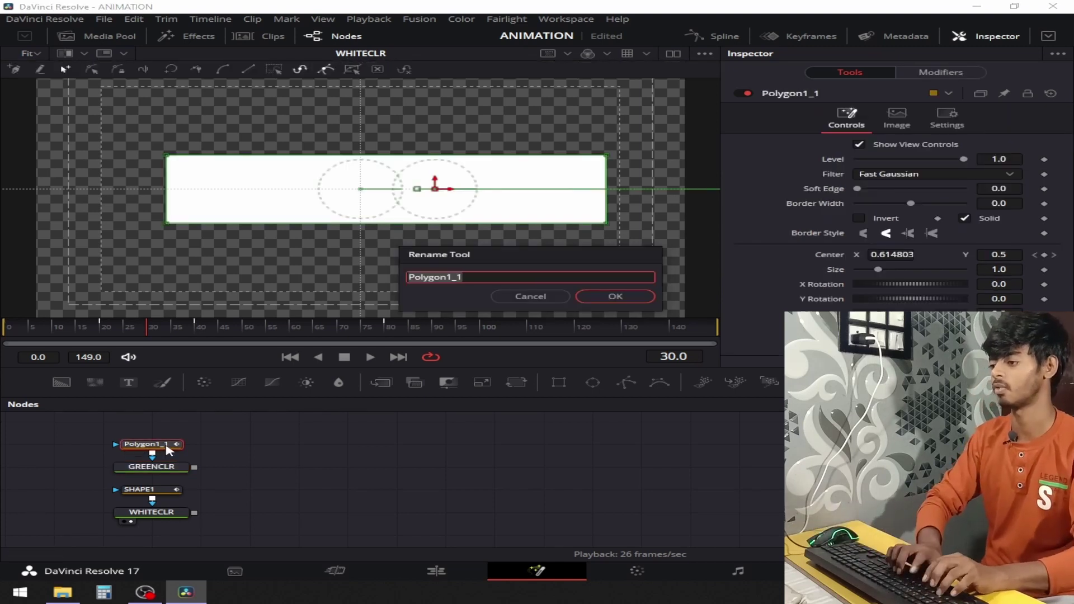
type("SHAPE2")
key("Return")
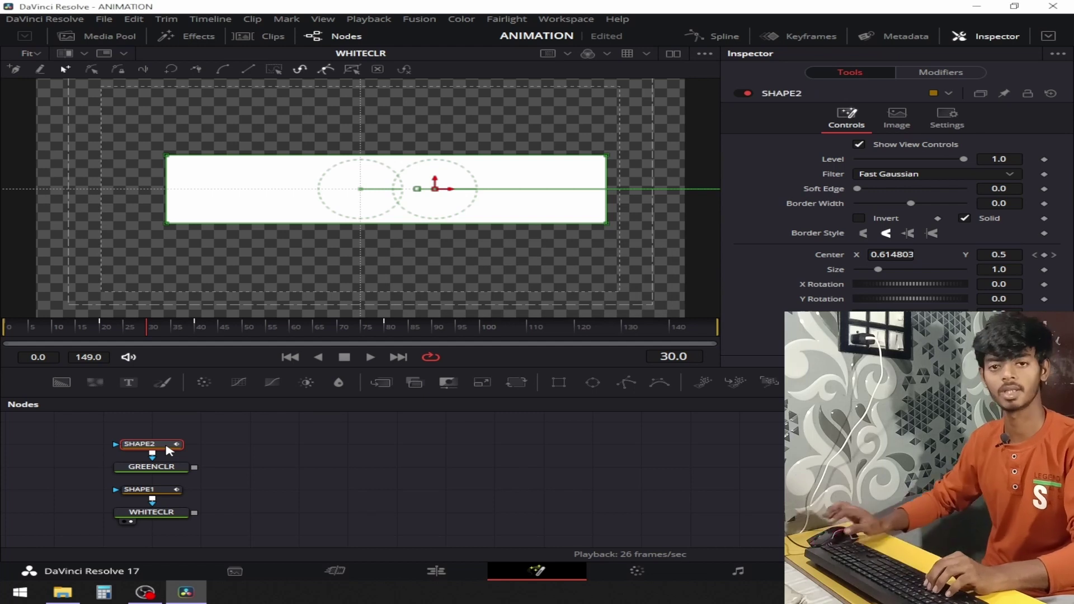
Merge GREENCLR over WHITECLR by connecting their outputs, and show the Merge1 node in the viewer.
left_click(251, 473)
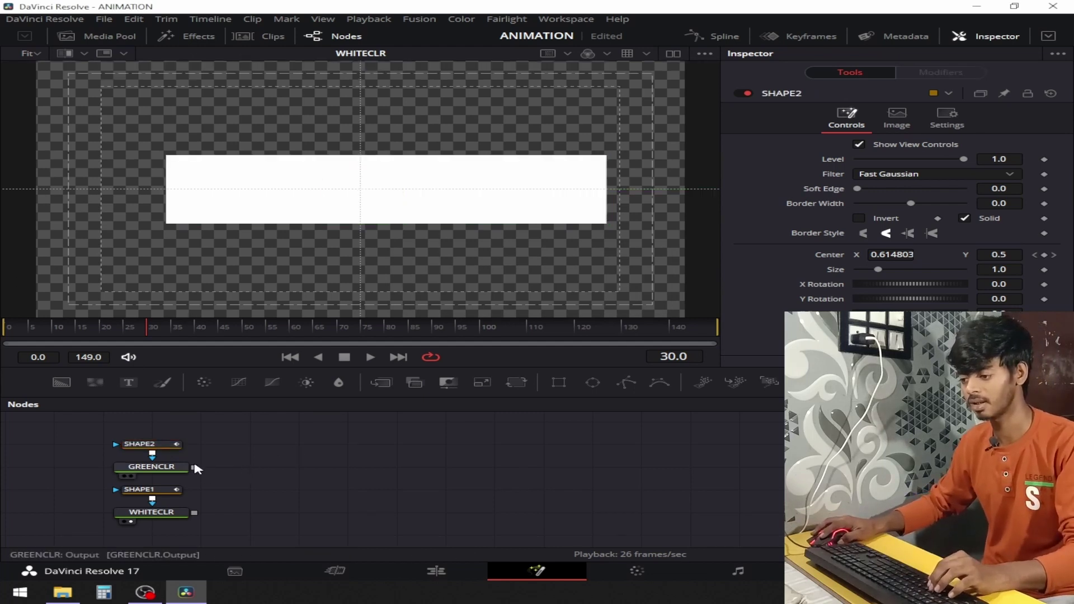
left_click_drag(194, 467, 193, 513)
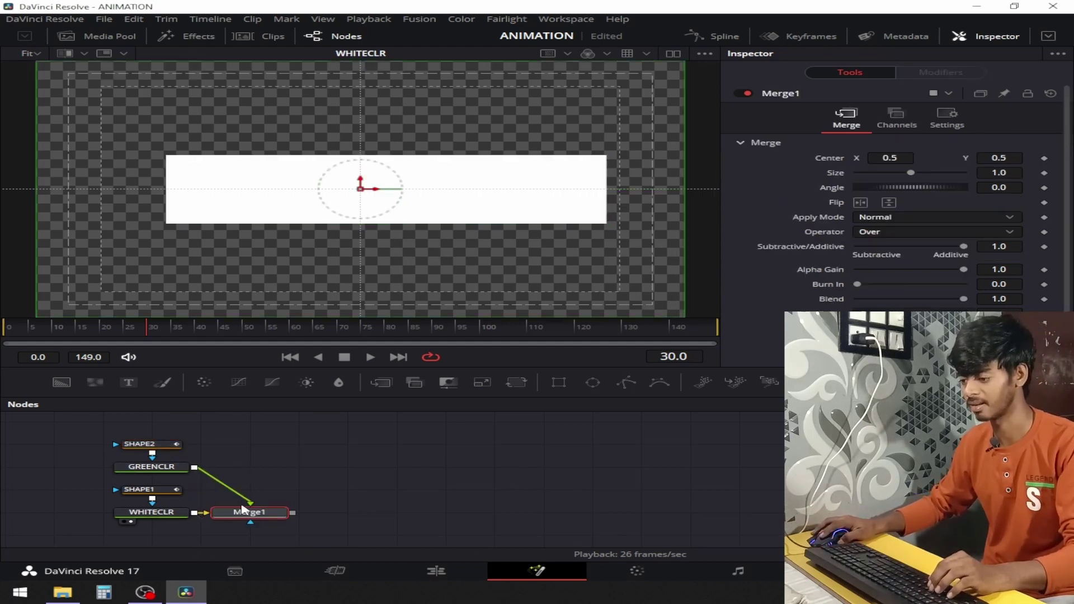
key("2")
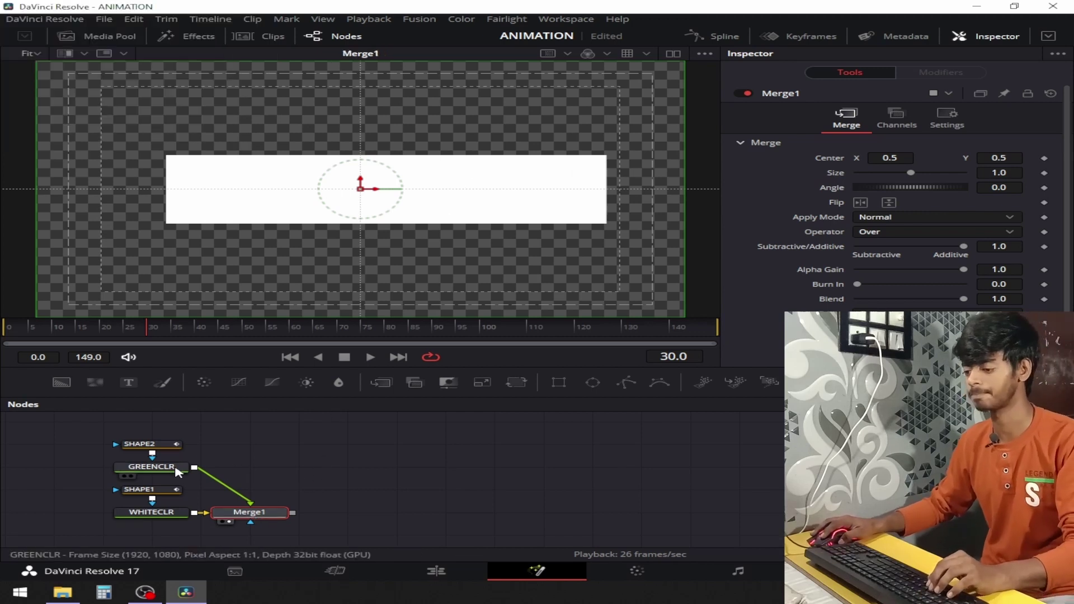
Set GREENCLR's background color to bright green #55ff00 and move the playhead to frame 15.
left_click(151, 466)
left_click(906, 215)
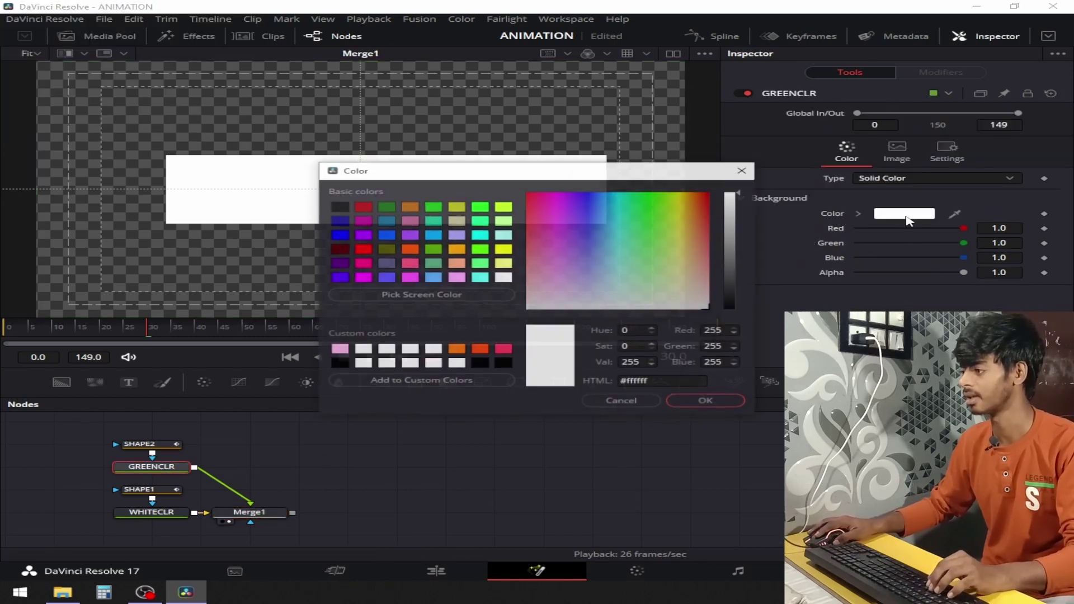
left_click(481, 249)
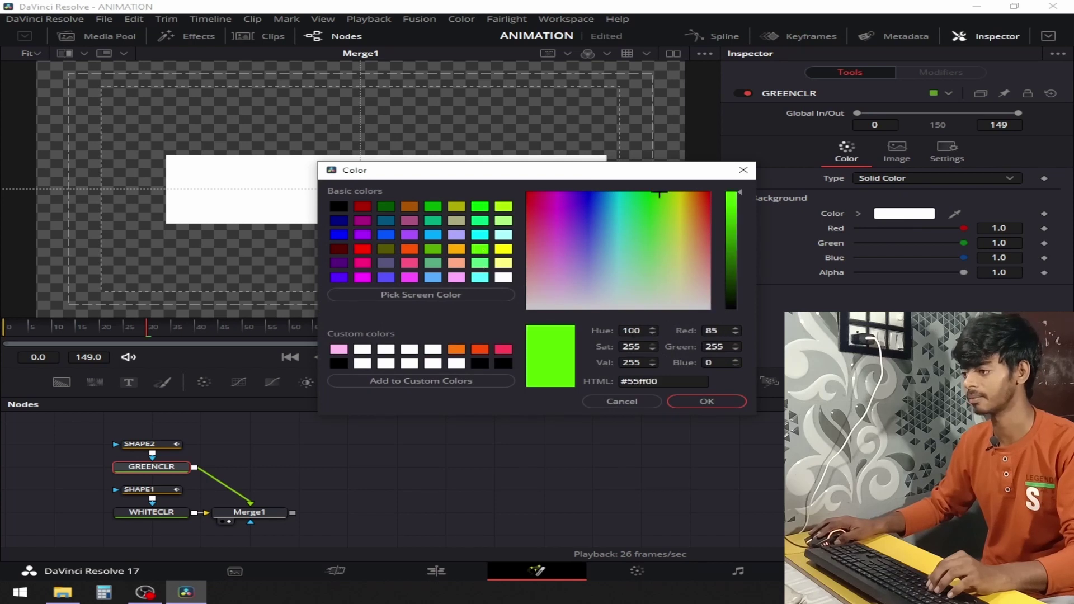
left_click(738, 405)
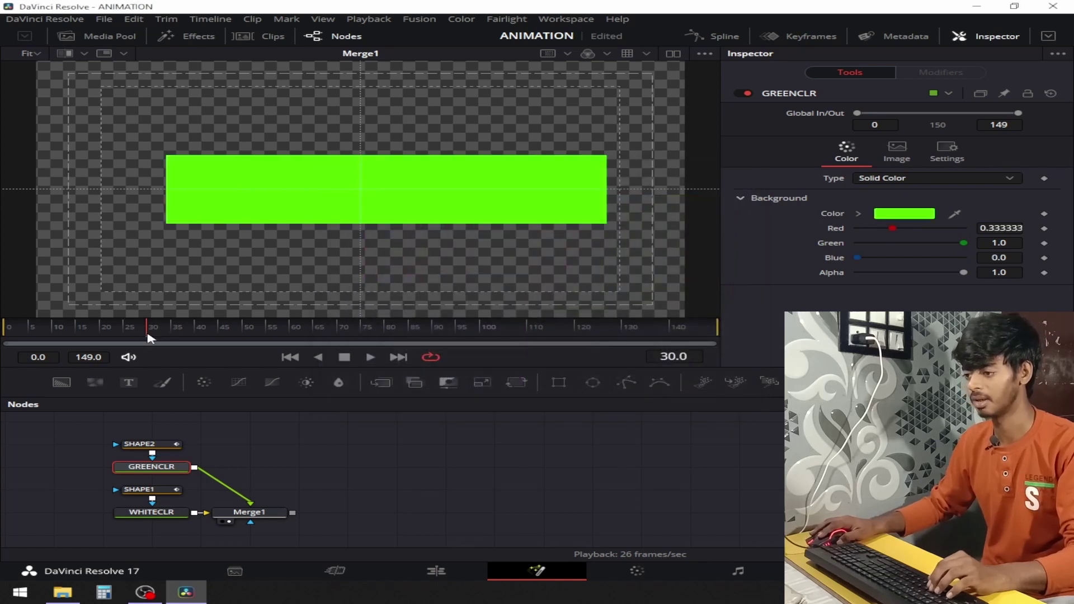
left_click_drag(150, 337, 76, 335)
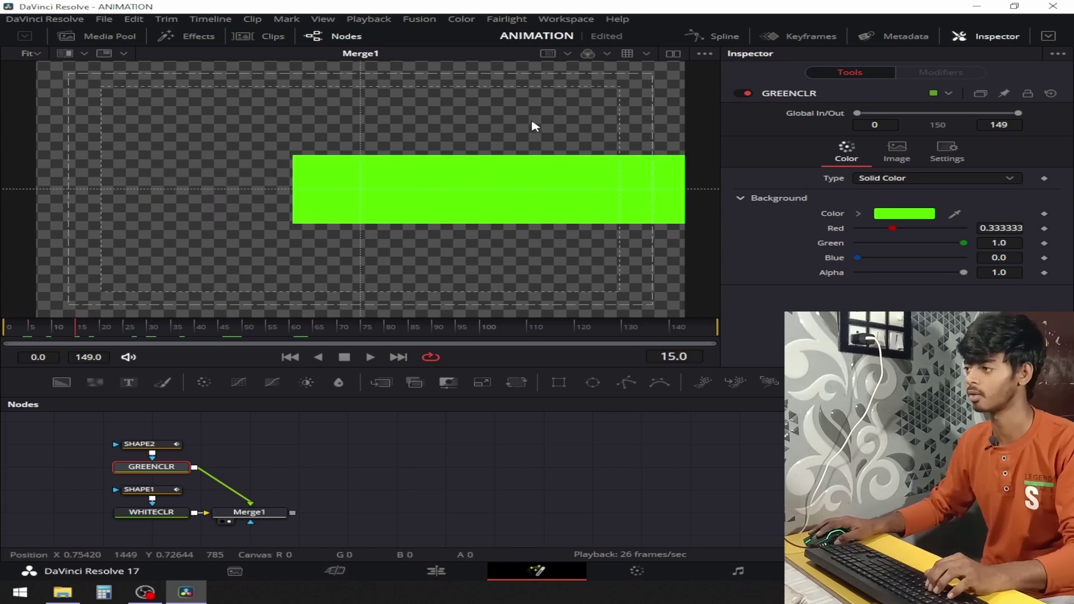
Open the Spline editor and display SHAPE2's Displacement curve in place of SHAPE1's curve.
left_click(712, 36)
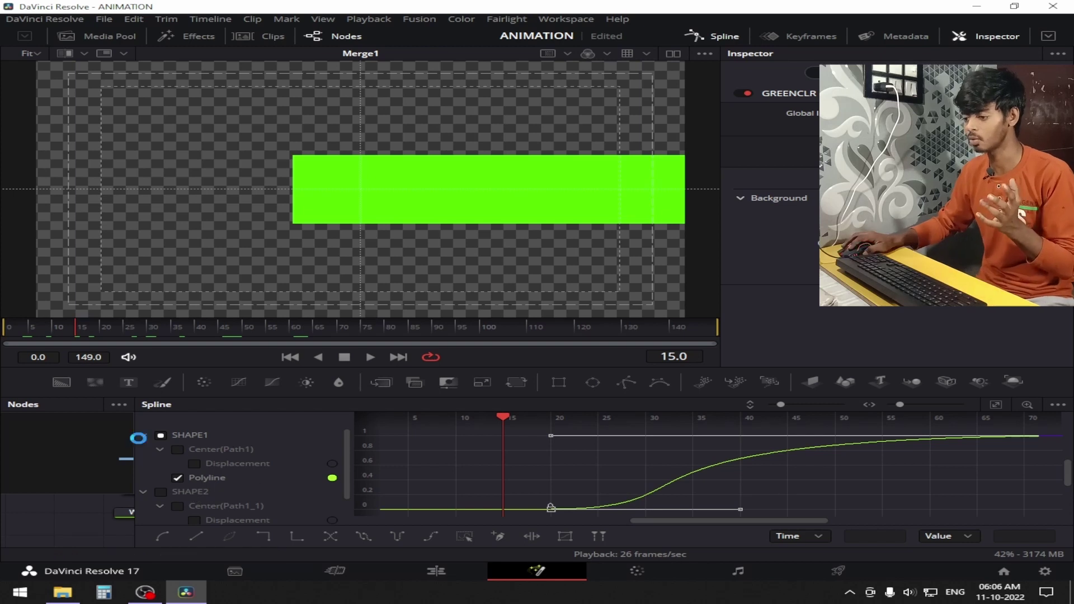
left_click(143, 435)
left_click(143, 450)
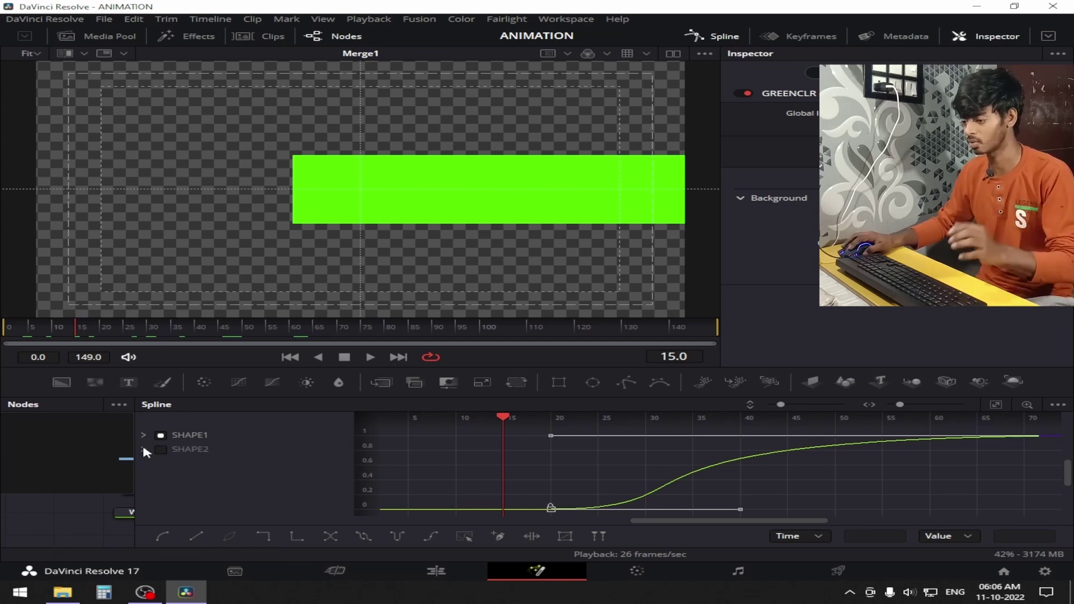
left_click(1059, 406)
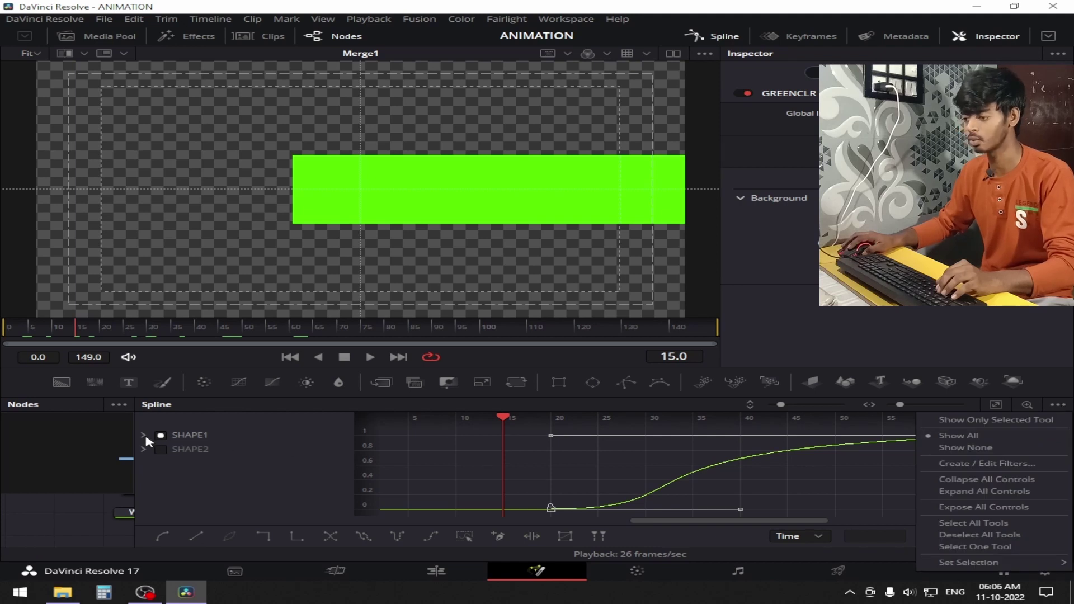
left_click(150, 446)
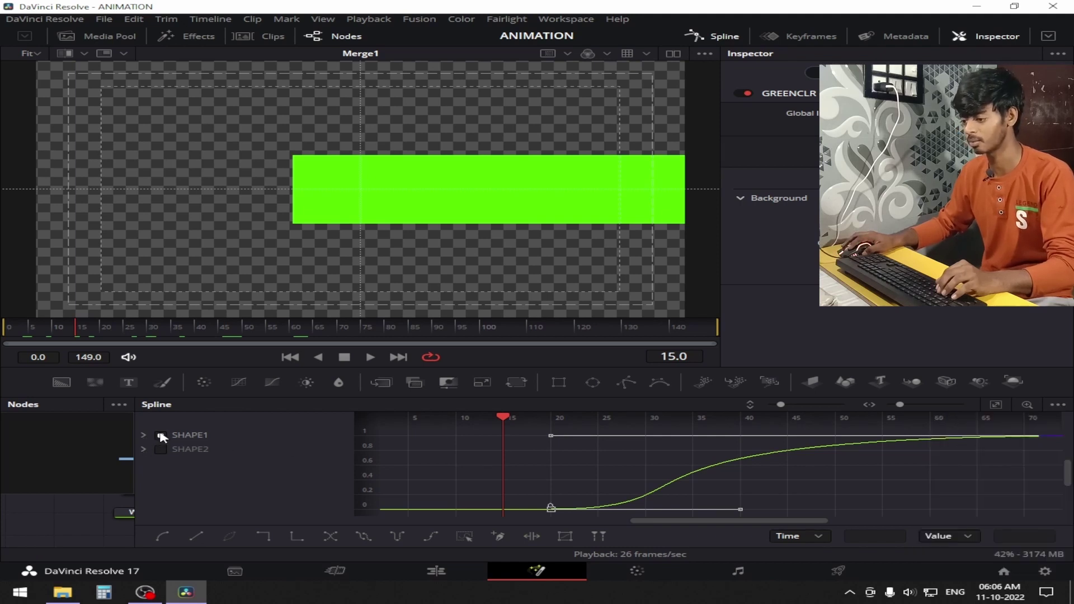
left_click(151, 448)
left_click(160, 451)
left_click(144, 450)
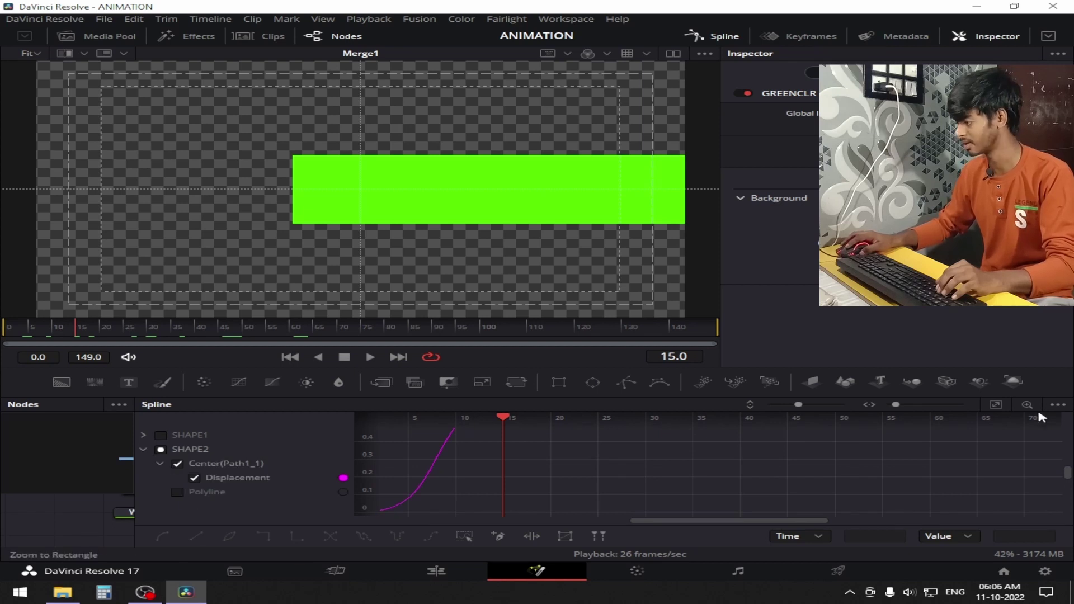
Enable all of SHAPE2's curves in the Spline editor, including Polyline, and fit them in the graph.
left_click(1059, 408)
left_click(958, 547)
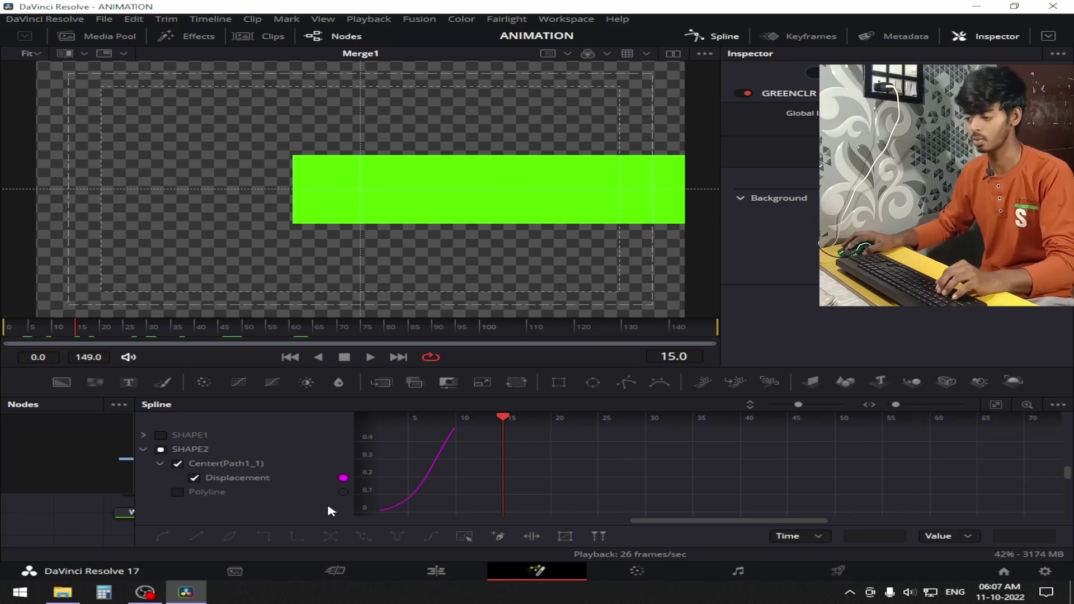
left_click(162, 450)
left_click(162, 450)
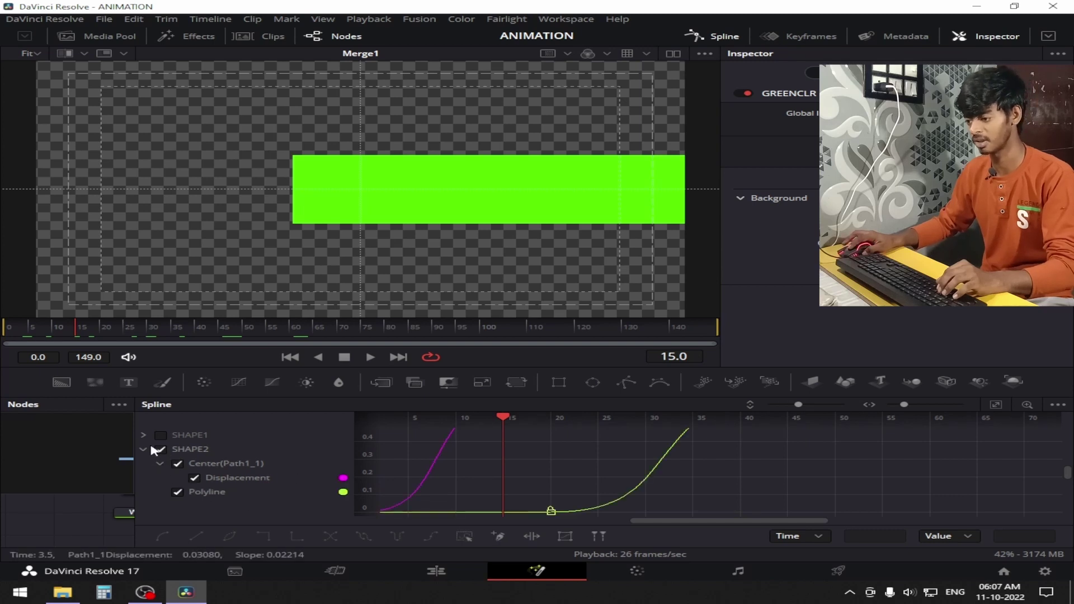
left_click(144, 450)
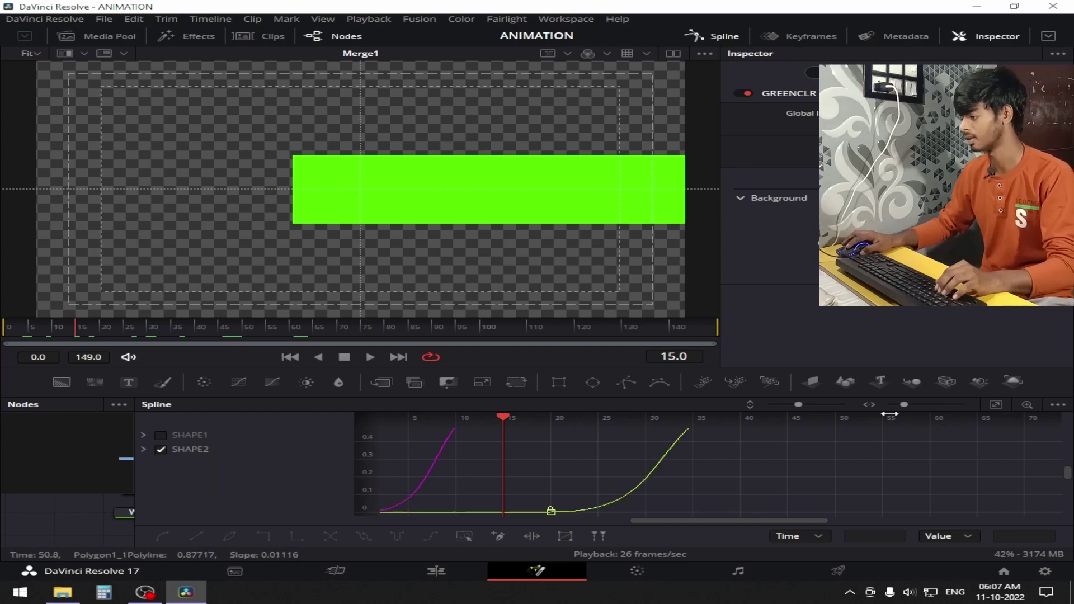
left_click(995, 404)
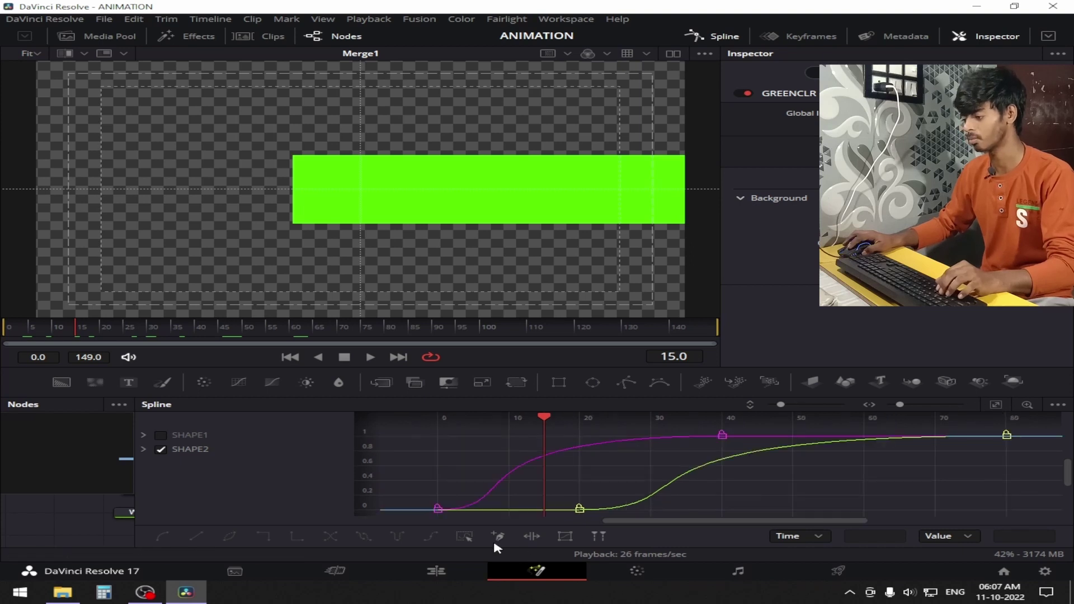
Shift all of SHAPE2's keyframes together so the first one sits at frame 5, and close the Spline editor.
key("ctrl+a")
key("s")
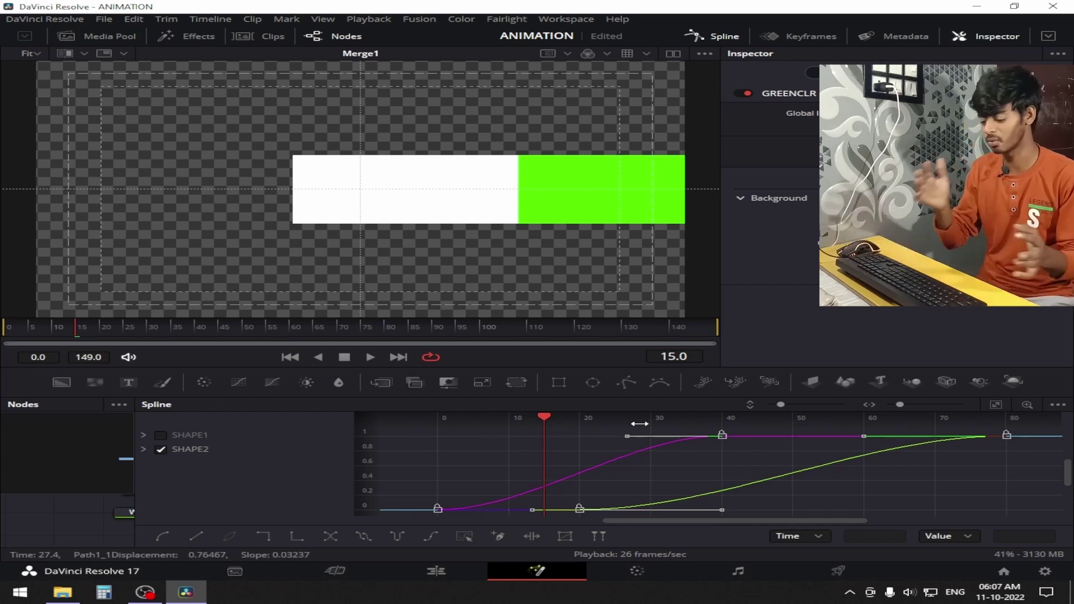
key("ctrl+z")
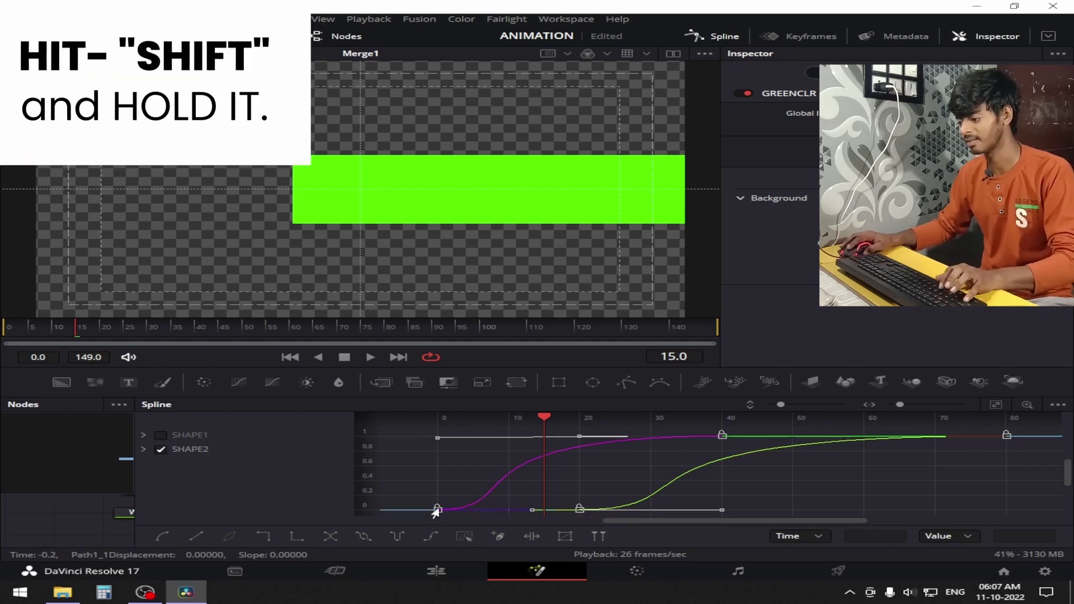
left_click_drag(434, 514, 476, 514)
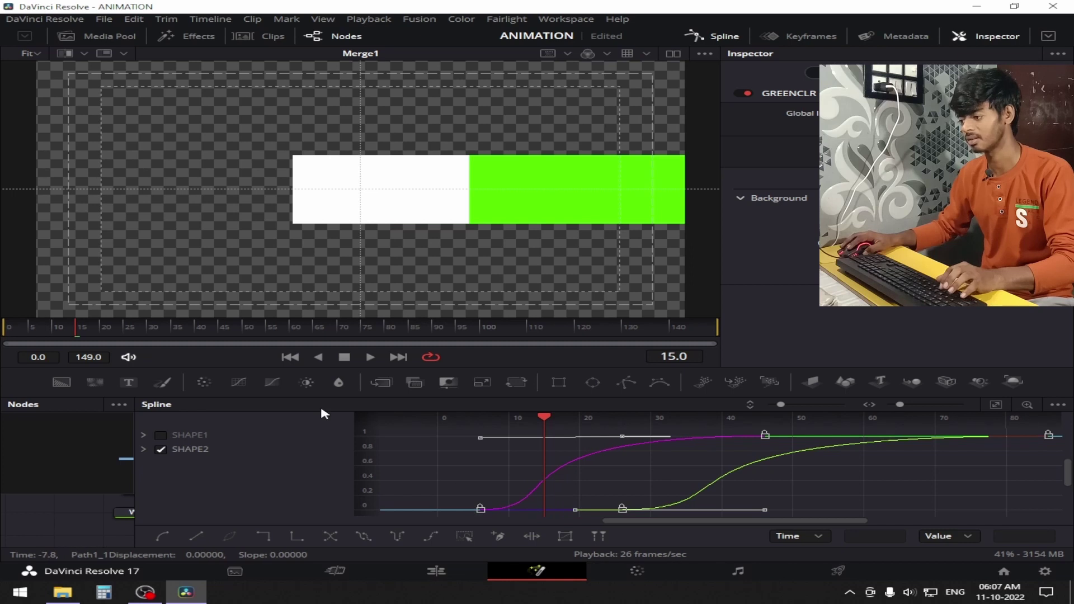
left_click_drag(49, 331, 31, 332)
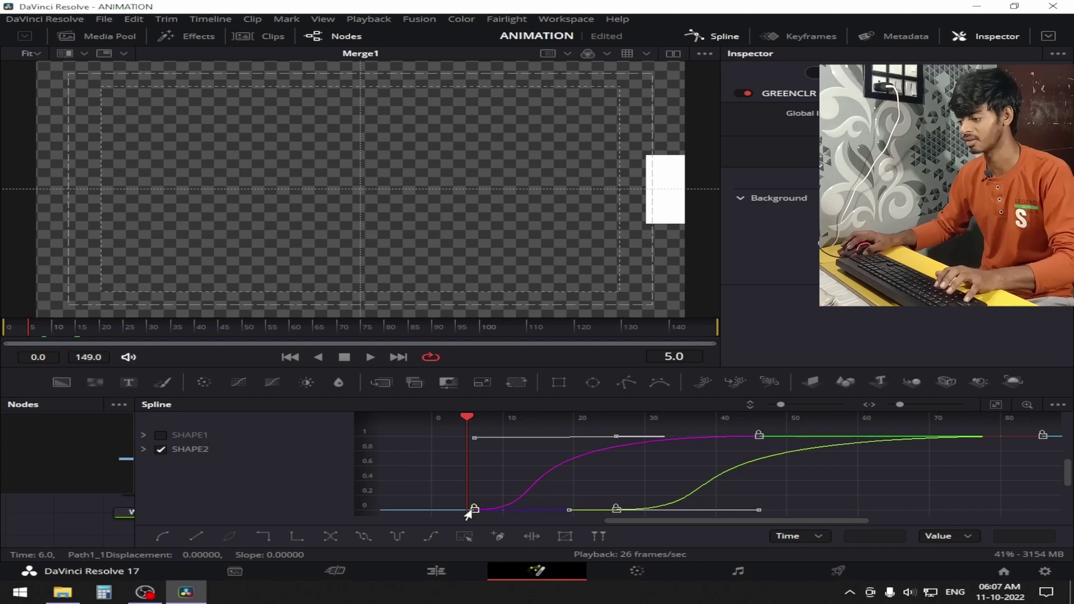
left_click_drag(468, 513, 459, 515)
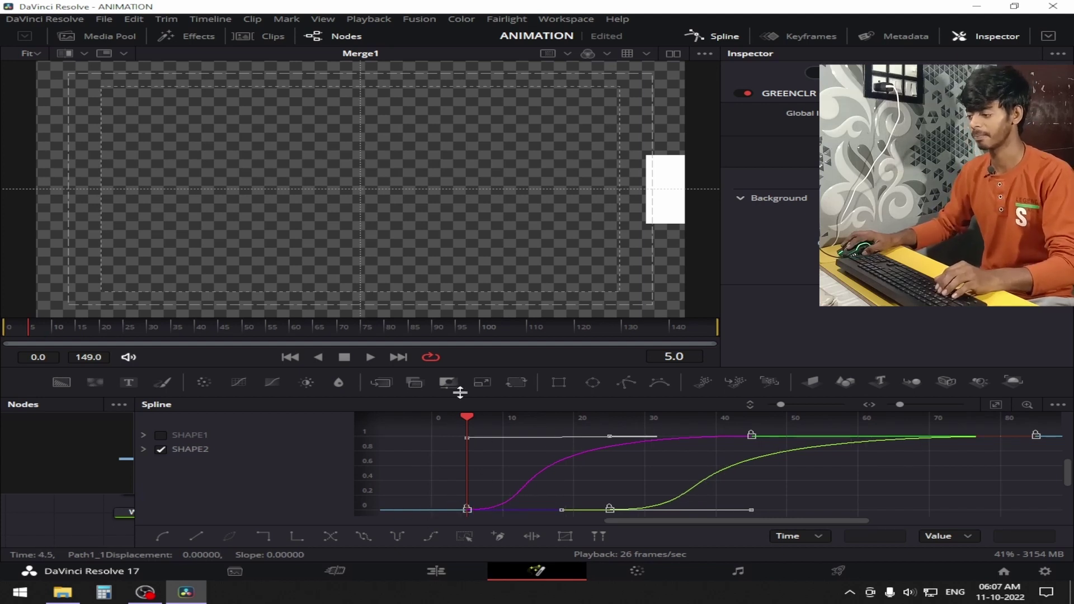
left_click(712, 37)
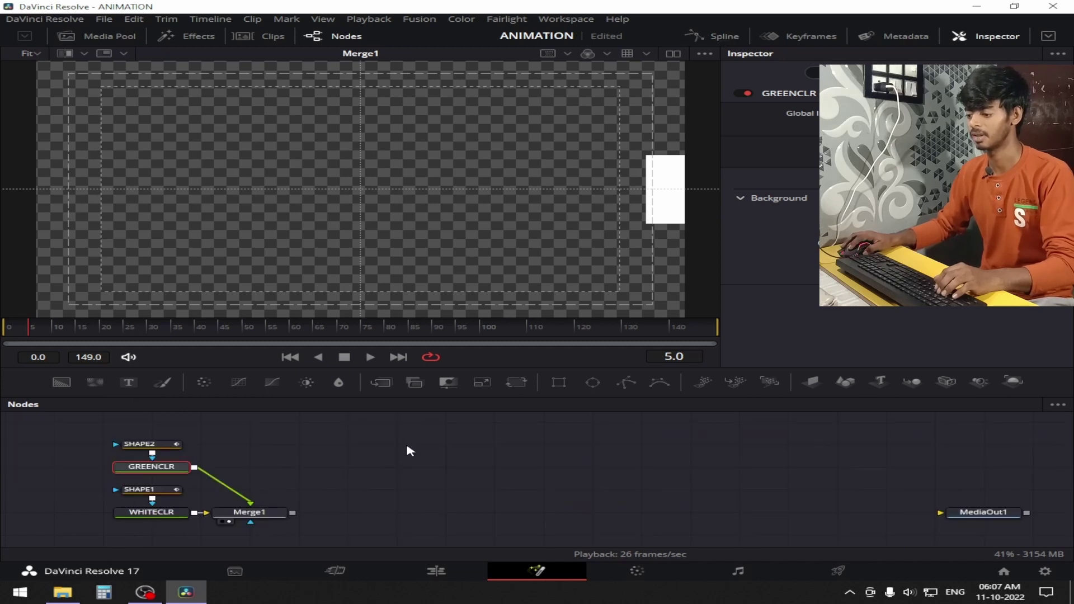
Play the composition from the first frame to preview the offset between the white and green bars, and stop playback.
left_click(410, 450)
key("Home")
key("space")
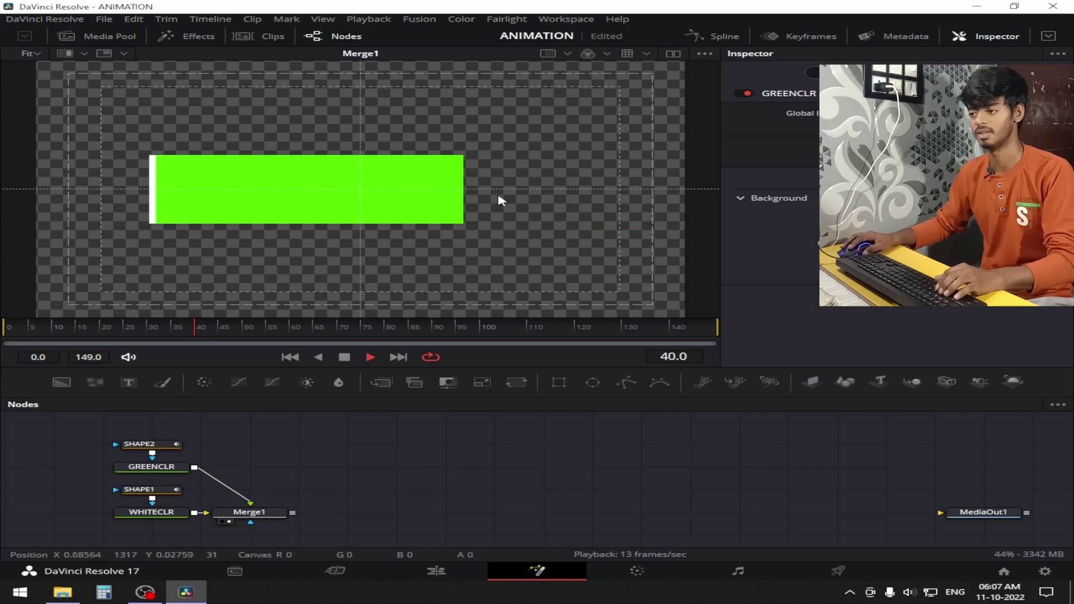
key("space")
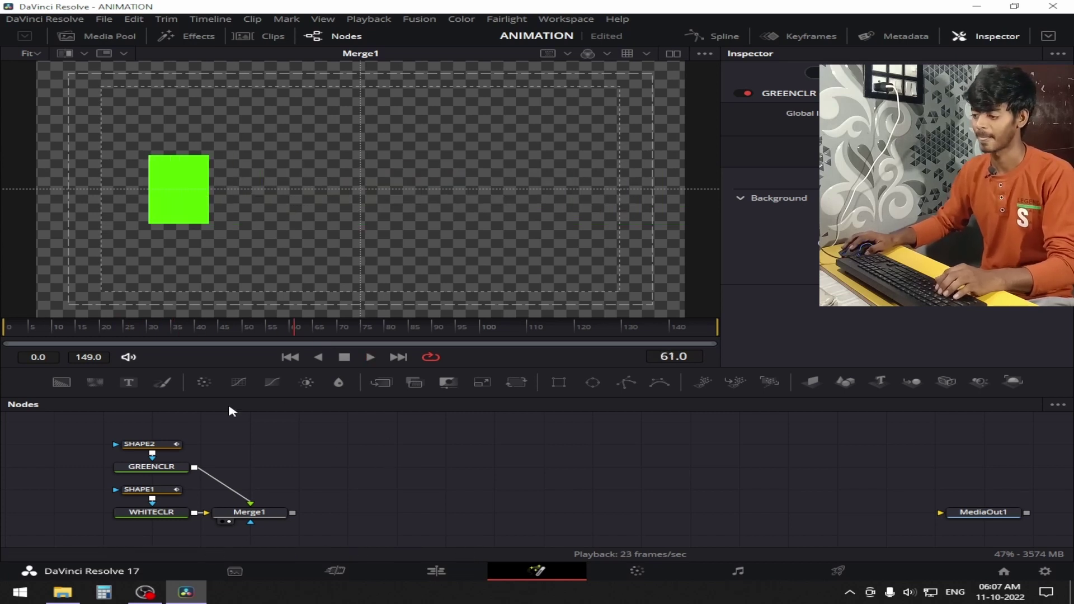
Add a Text node merged over Merge1's output, show the new merge in the viewer, and place the text node higher above it.
left_click_drag(128, 382, 434, 514)
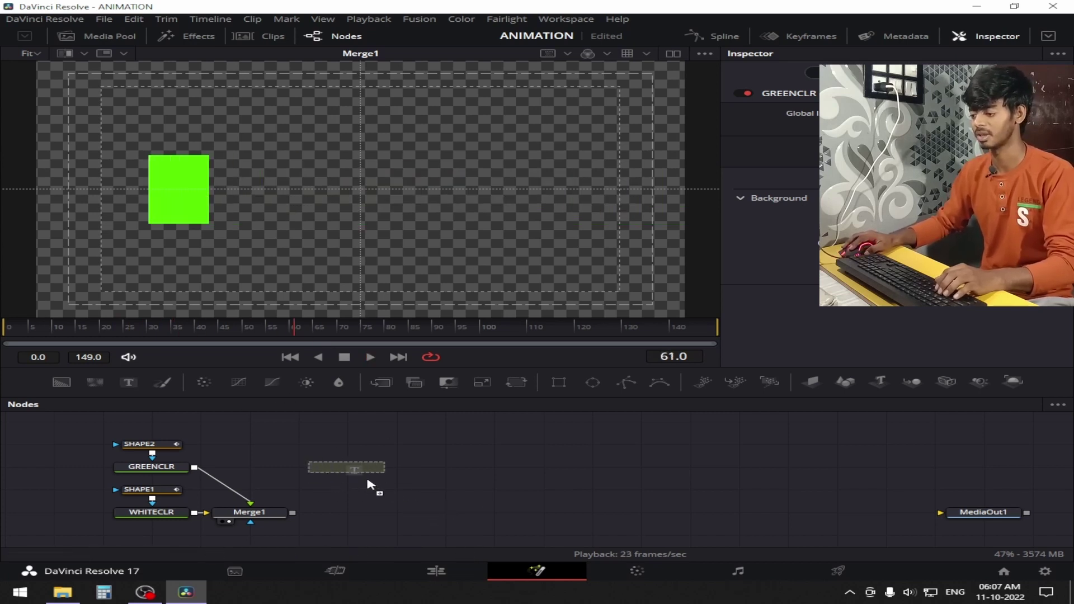
left_click_drag(369, 484, 292, 513)
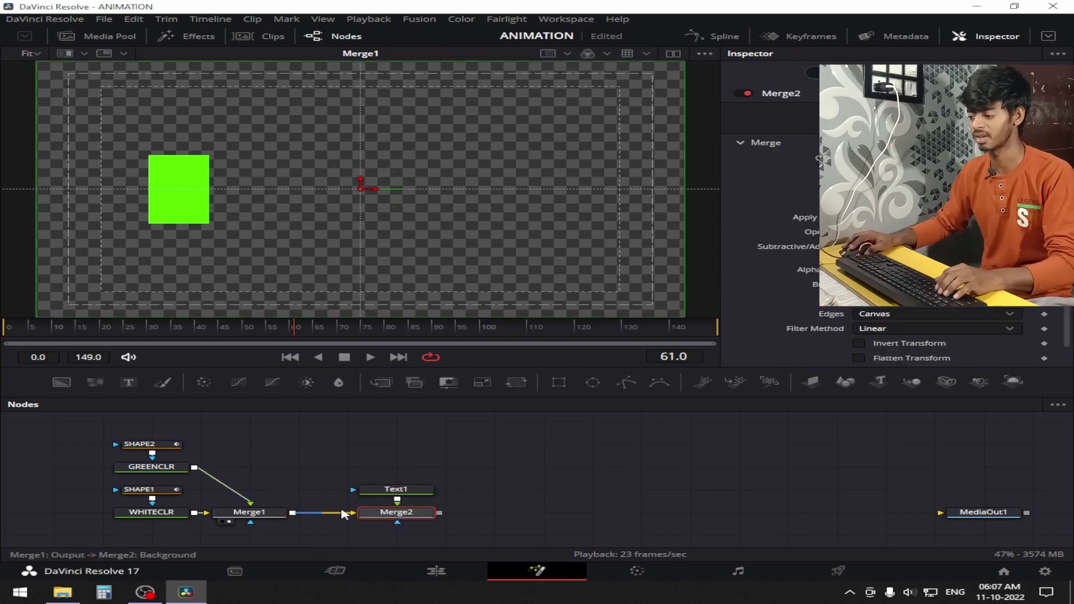
key("2")
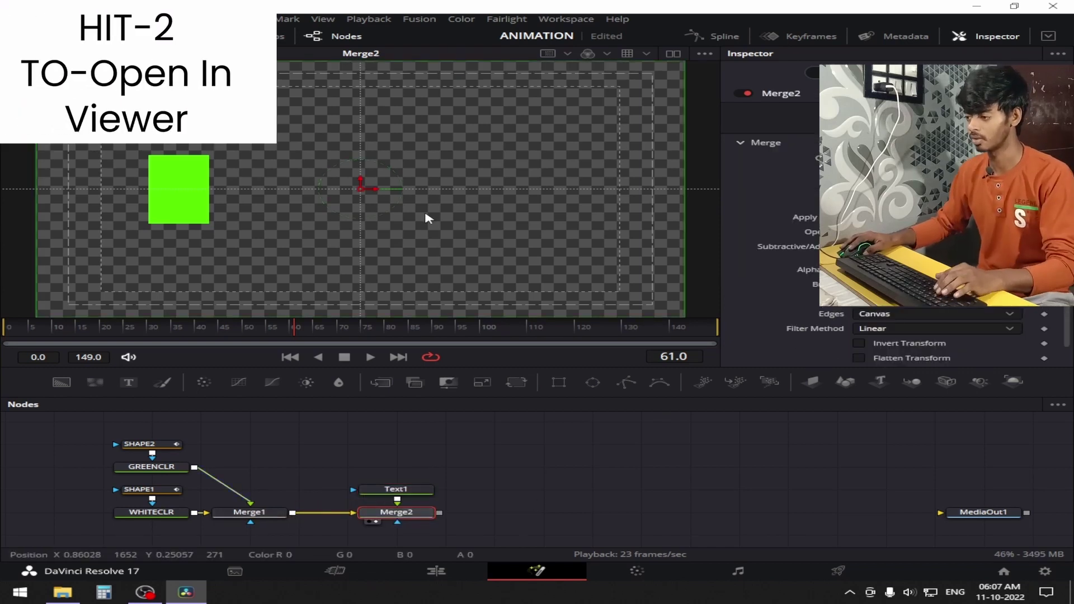
left_click_drag(396, 491, 397, 469)
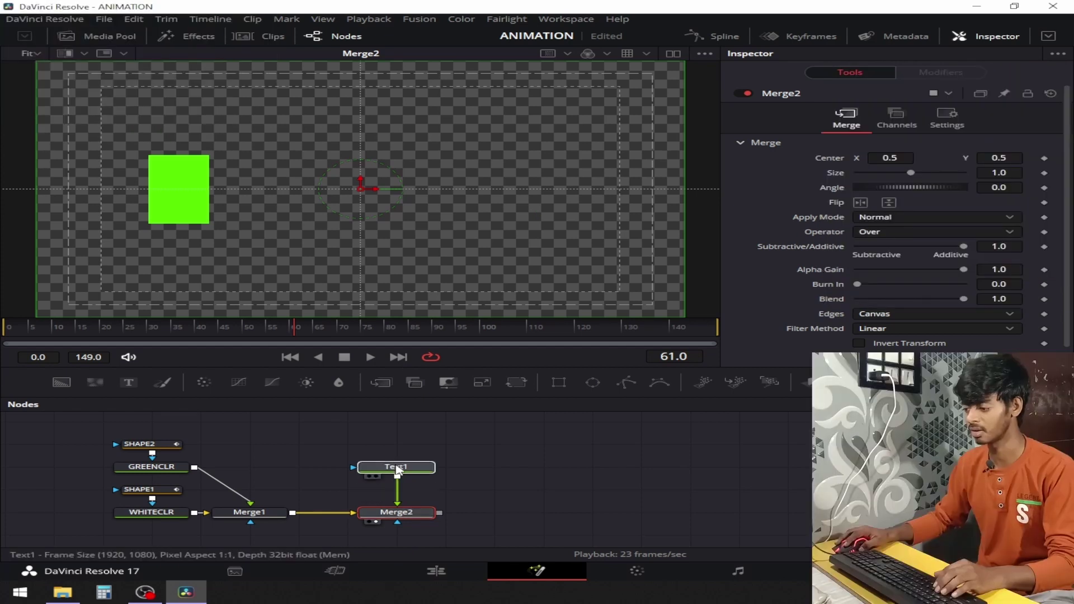
Enter two lines of text in Text1: the channel name ending in TECH, and TUTORIALS on the second line.
left_click(397, 468)
left_click(842, 220)
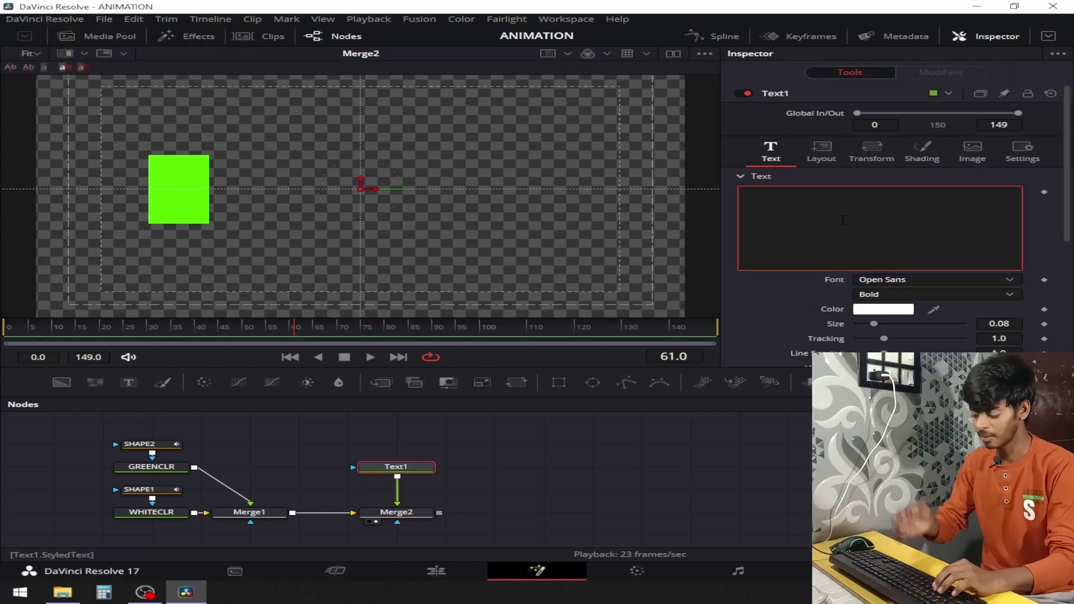
type("MR.")
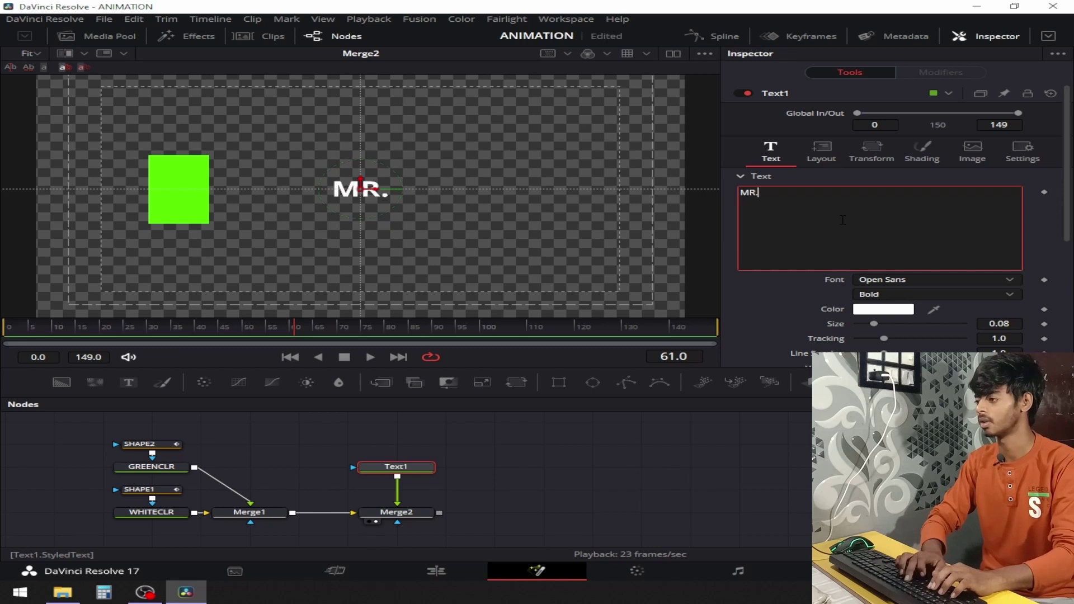
type("IMAN")
key("BackSpace")
key("BackSpace")
key("BackSpace")
key("BackSpace")
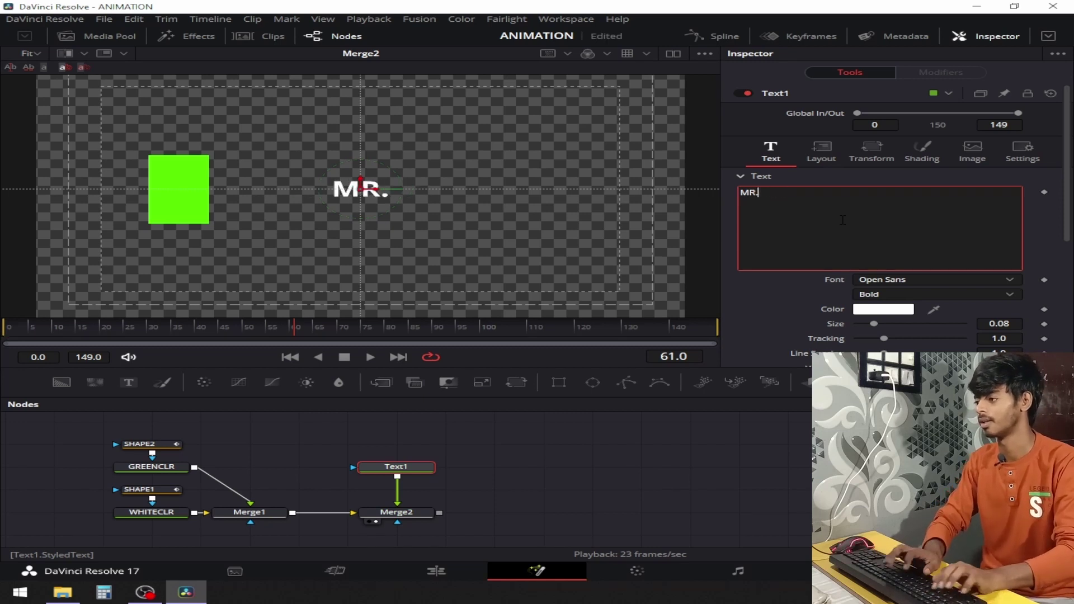
type("IMRAN TECH")
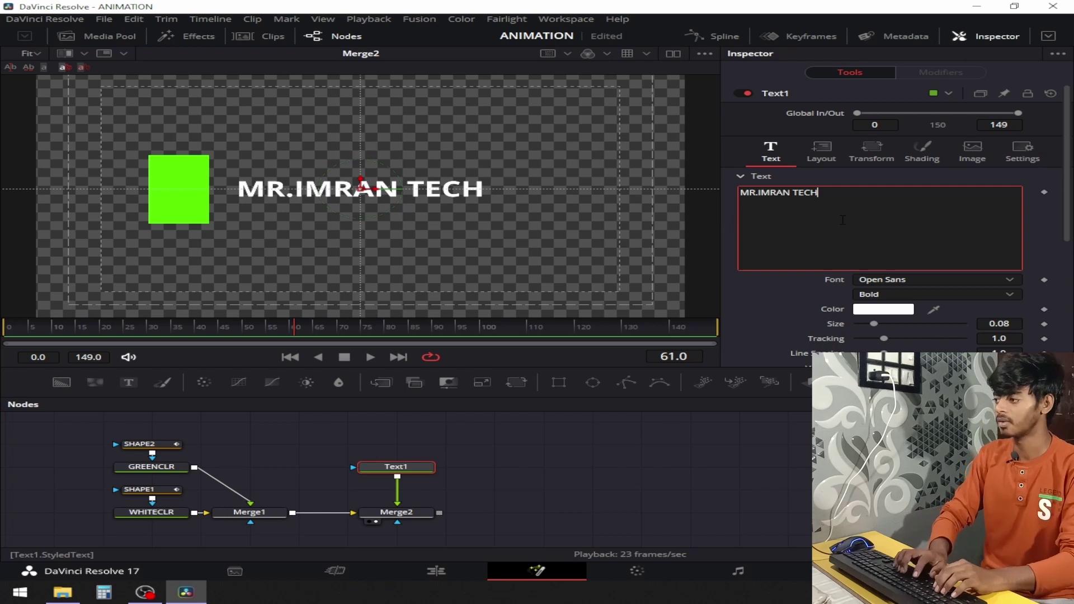
key("Return")
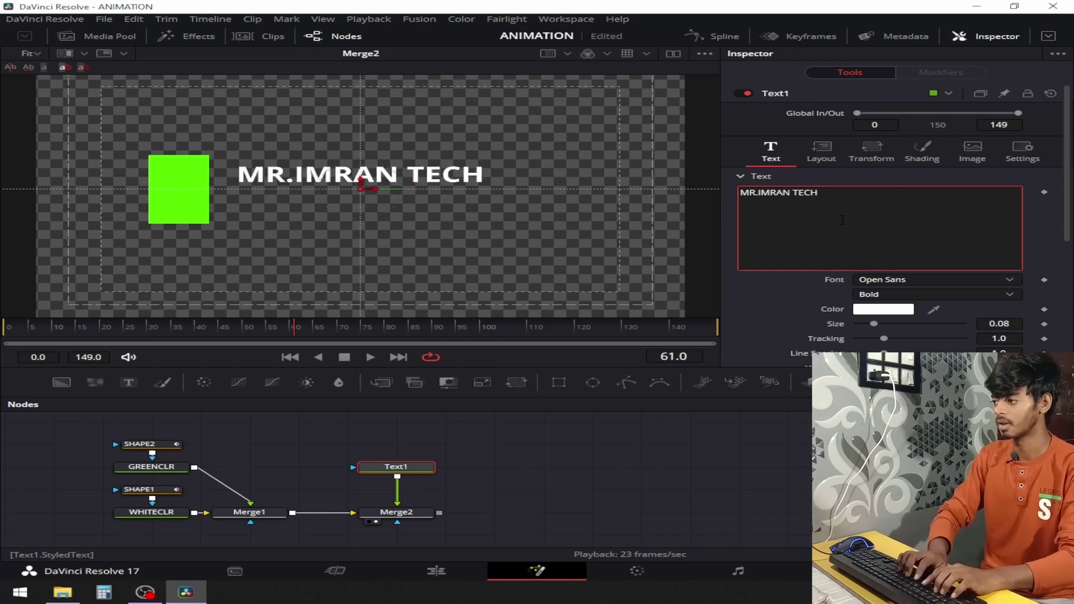
type("TUTOR")
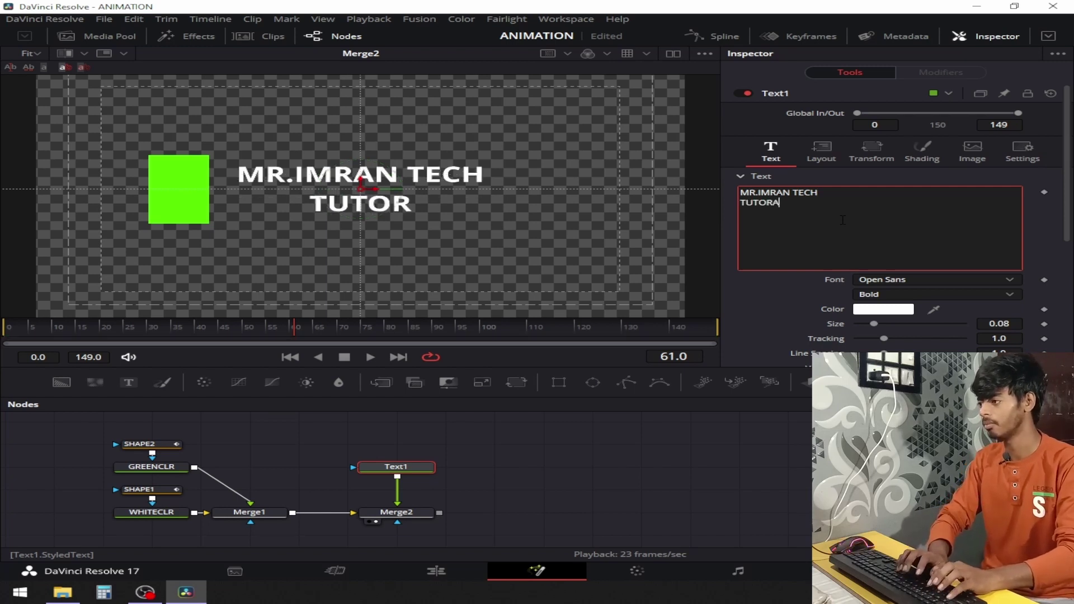
type("A")
key("BackSpace")
type("IALS")
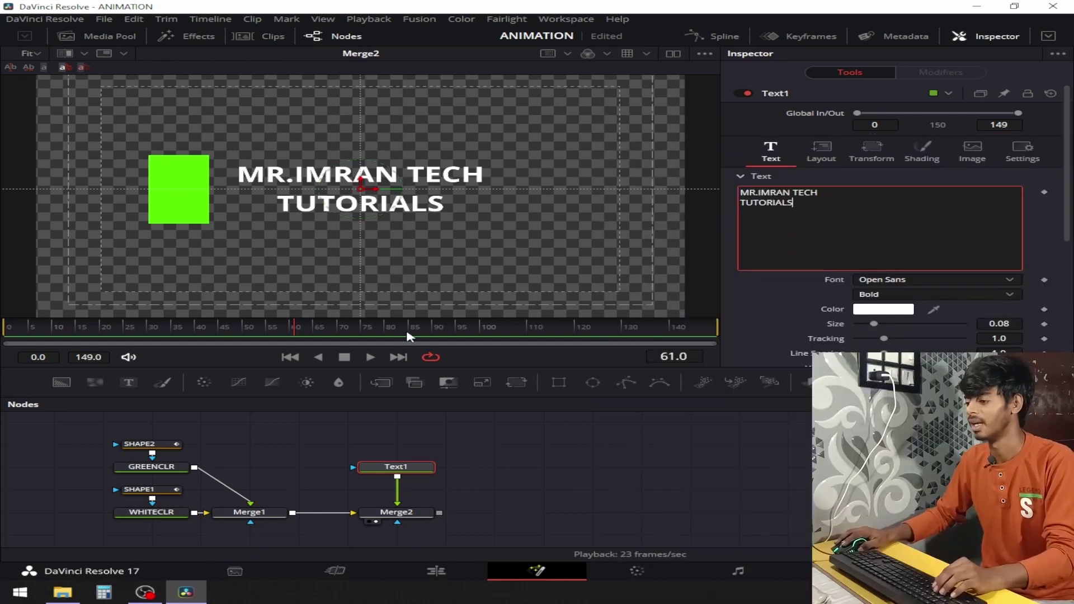
Move the playhead to frame 80 and change Text1's font to Poppins.
left_click(382, 329)
left_click_drag(380, 329, 385, 329)
left_click(536, 193)
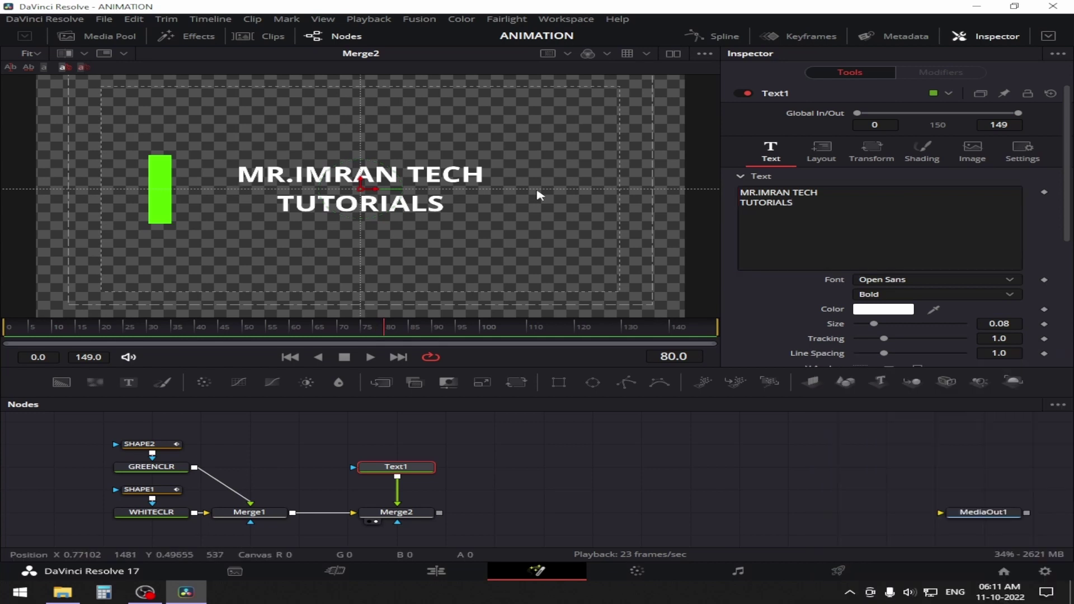
left_click(947, 287)
left_click(668, 269)
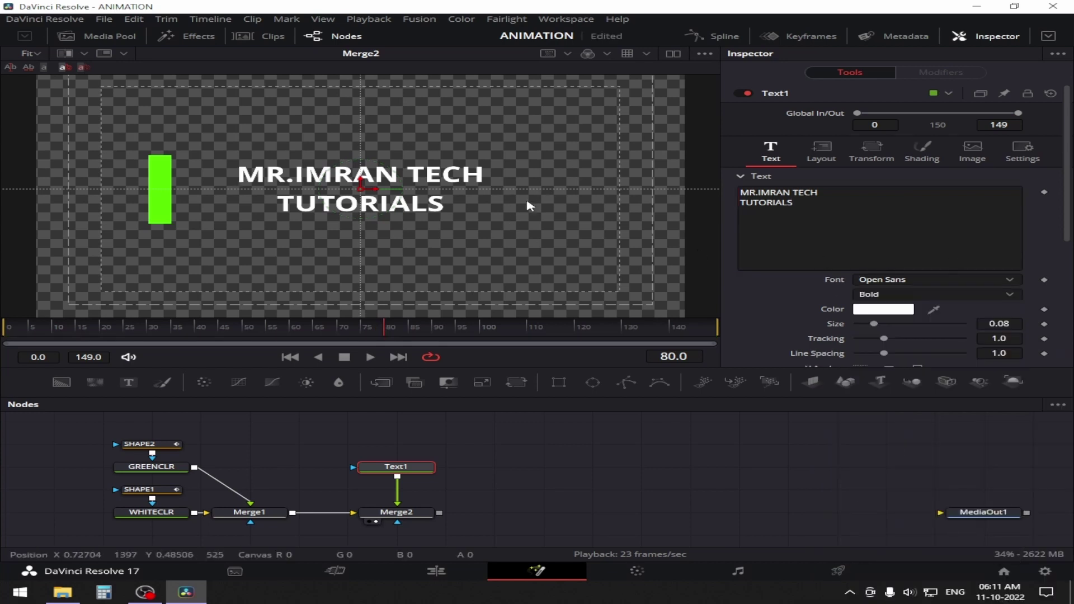
left_click(975, 284)
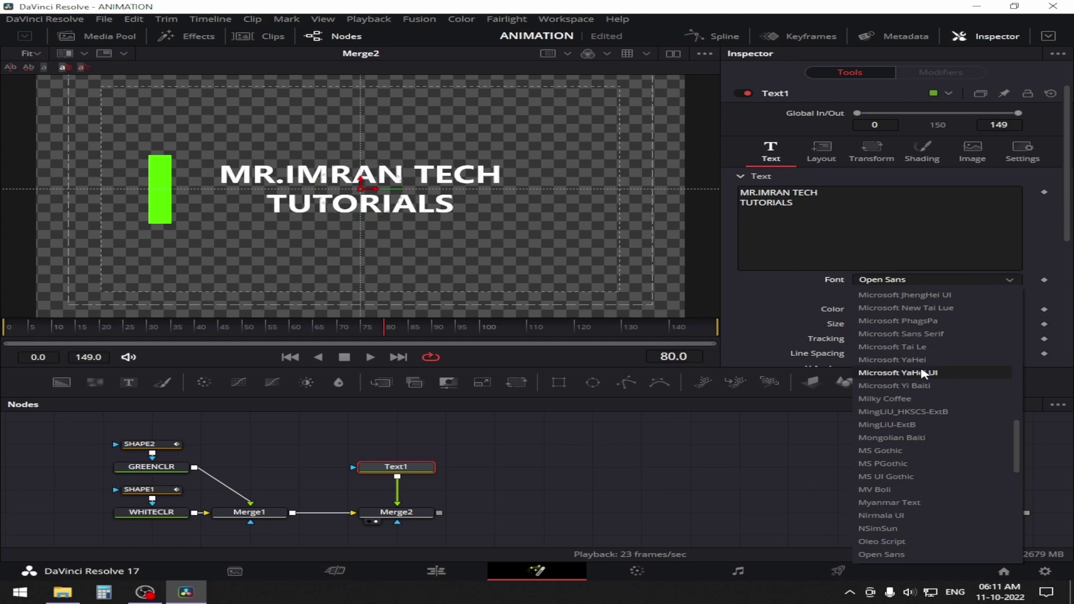
scroll(923, 392, "down", 5)
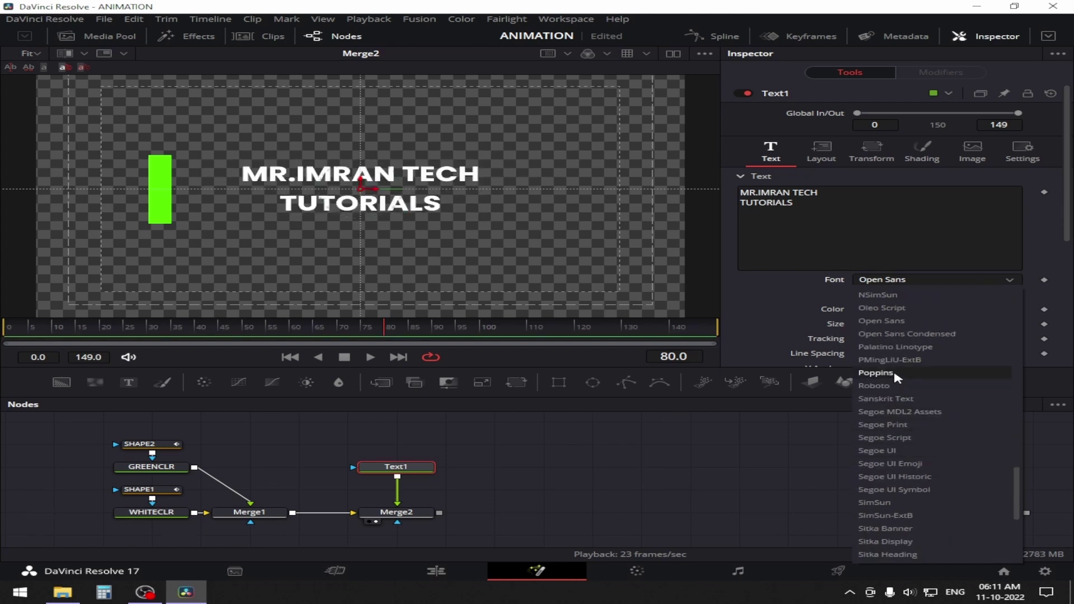
left_click(876, 373)
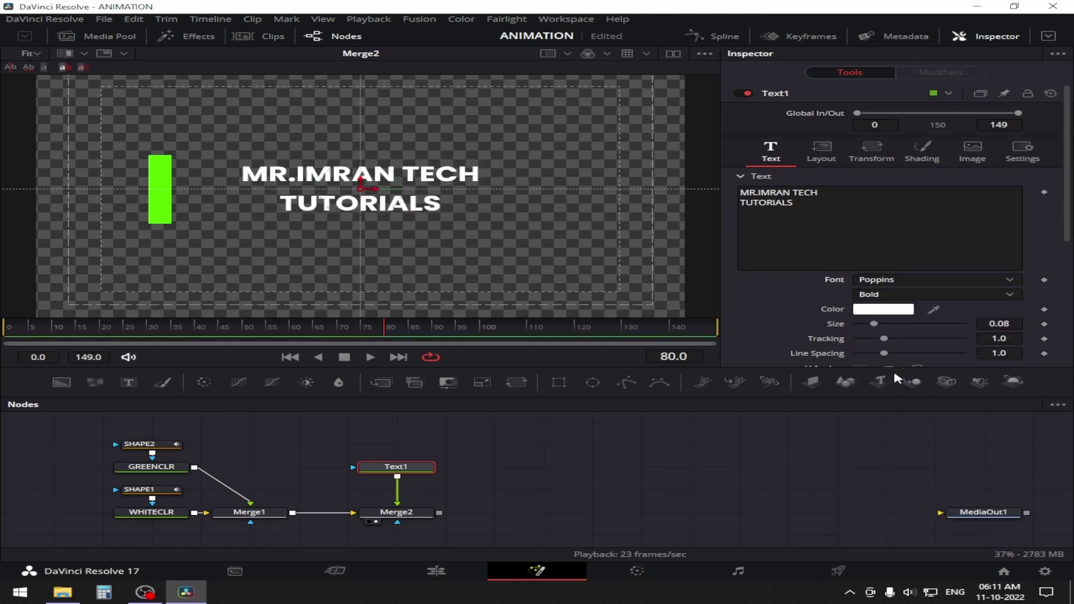
Switch to File Explorer and open the fonts folder inside Downloads.
left_click(65, 593)
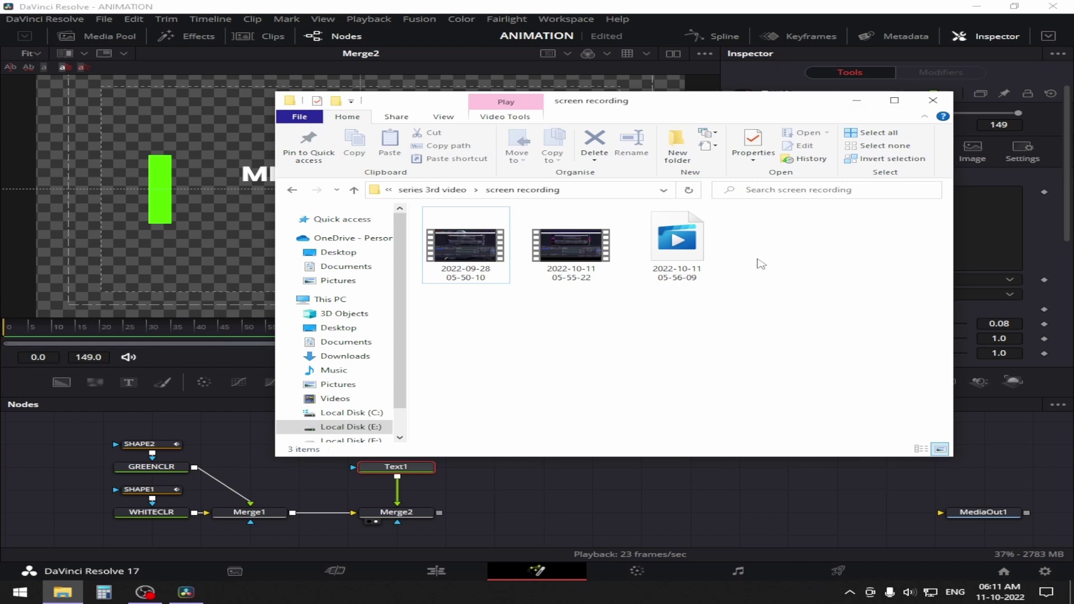
left_click(358, 426)
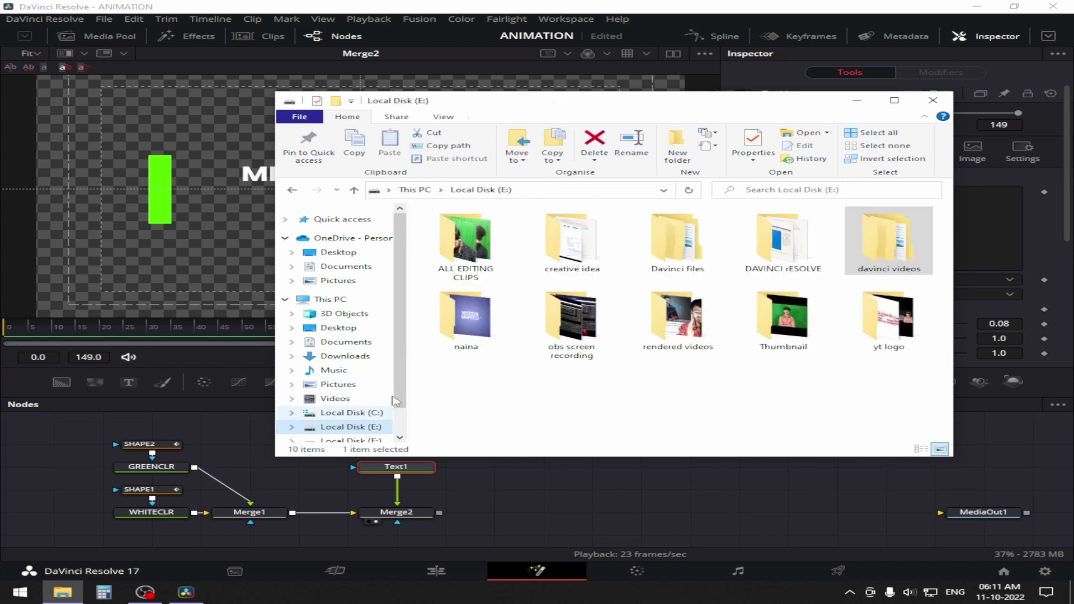
left_click(345, 356)
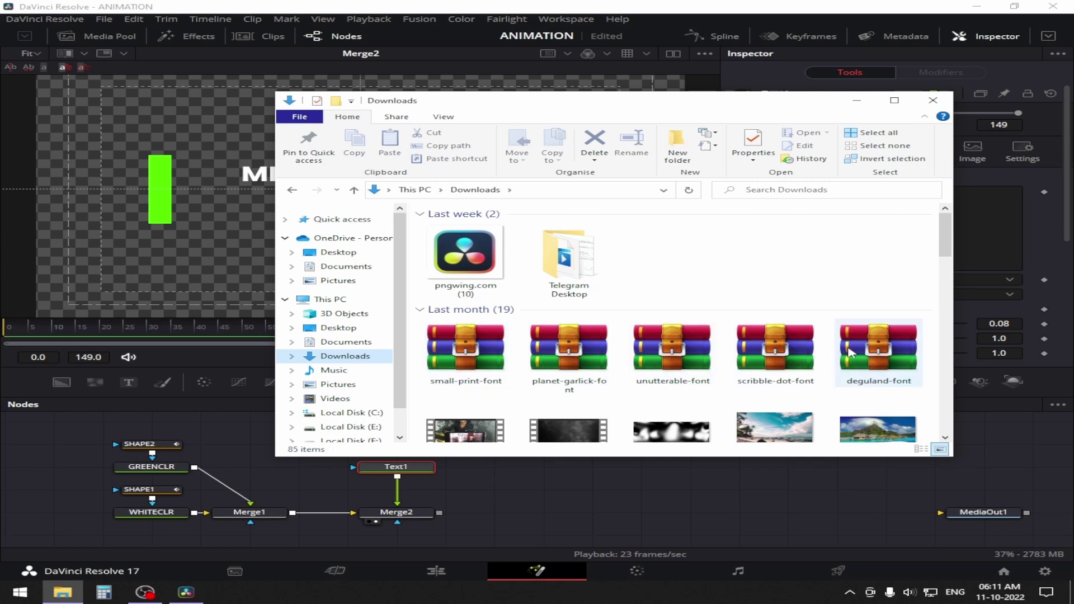
scroll(520, 328, "down", 4)
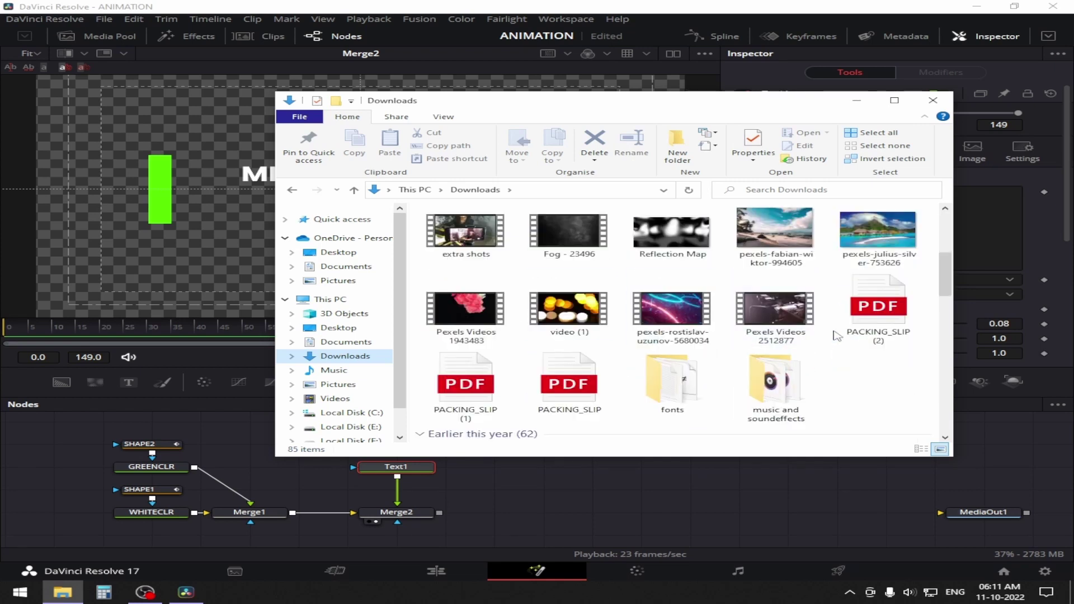
scroll(837, 336, "down", 3)
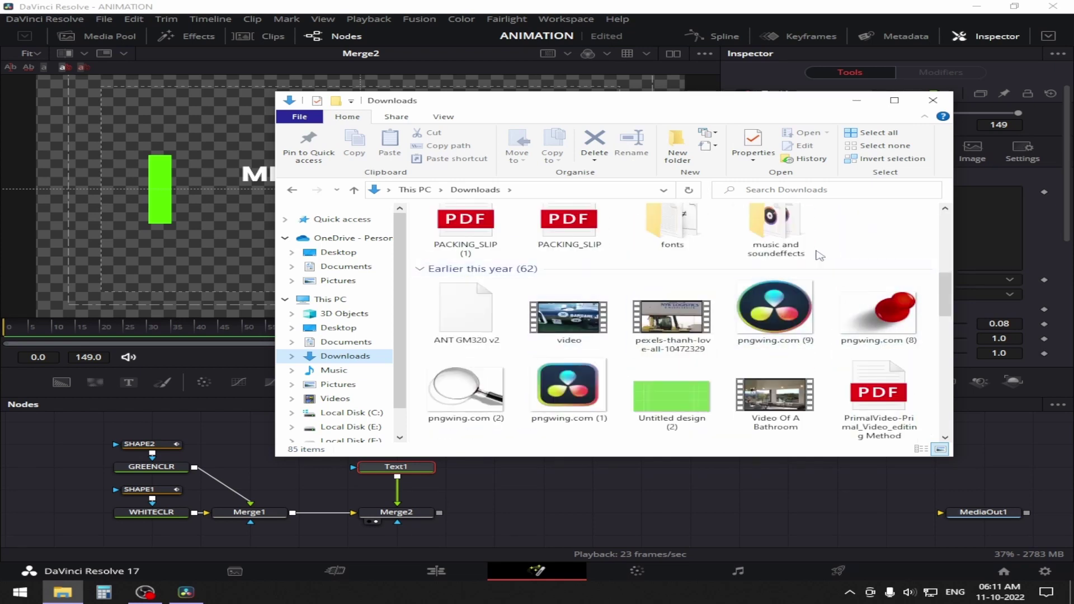
double_click(672, 226)
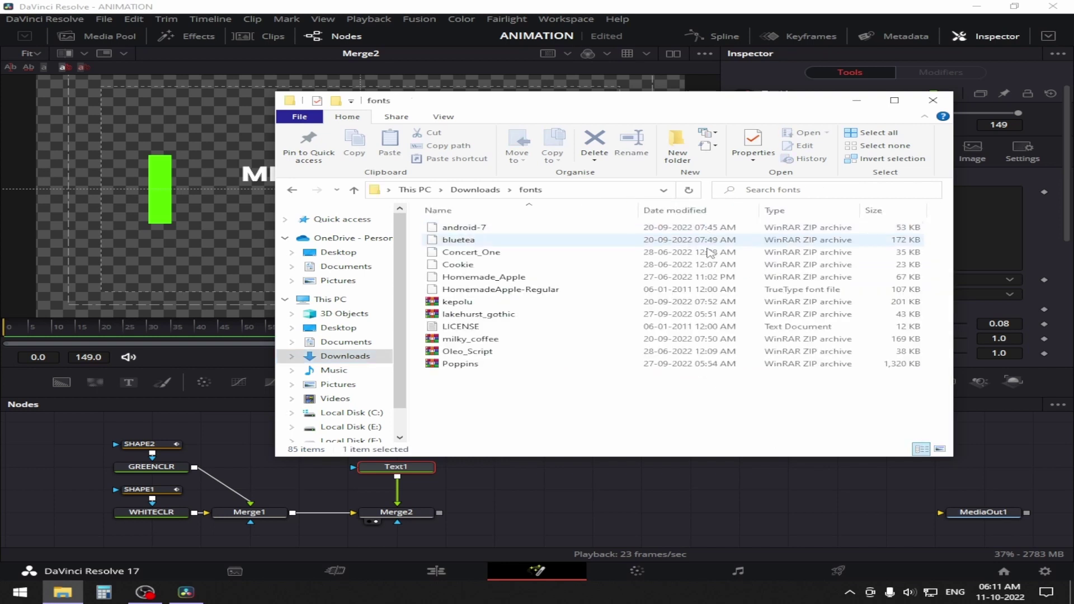
Open the Poppins archive from the fonts folder in WinRAR and select Poppins-Black.ttf.
left_click(460, 365)
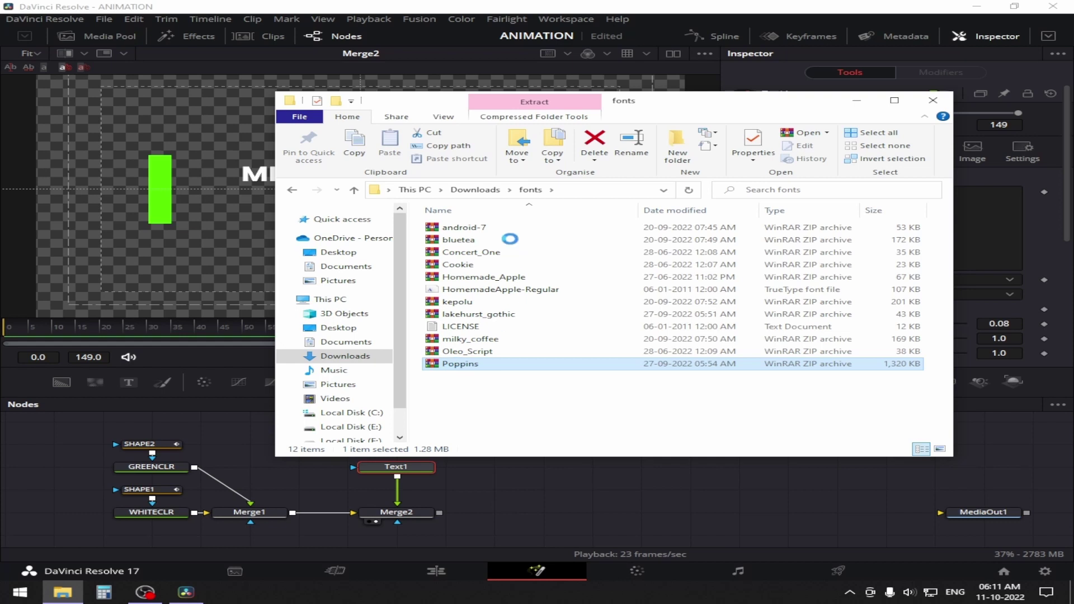
right_click(459, 364)
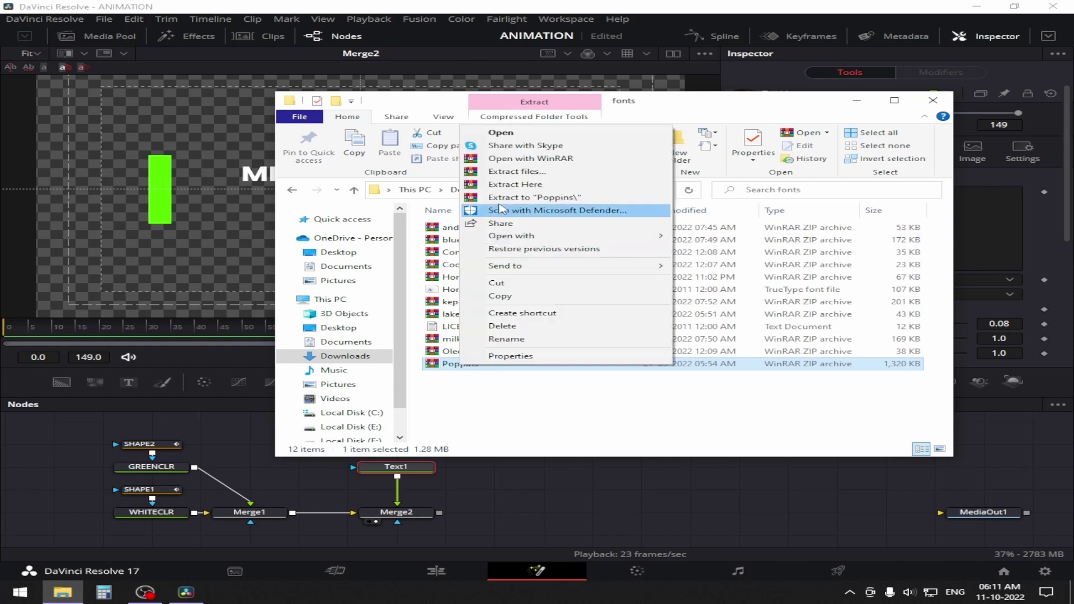
left_click(501, 133)
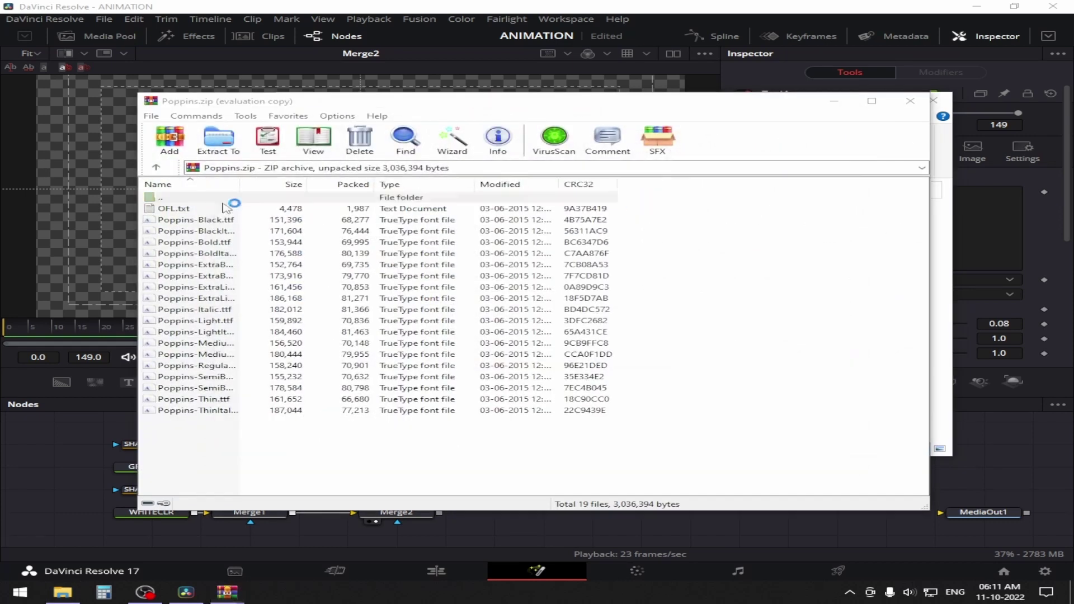
left_click(850, 108)
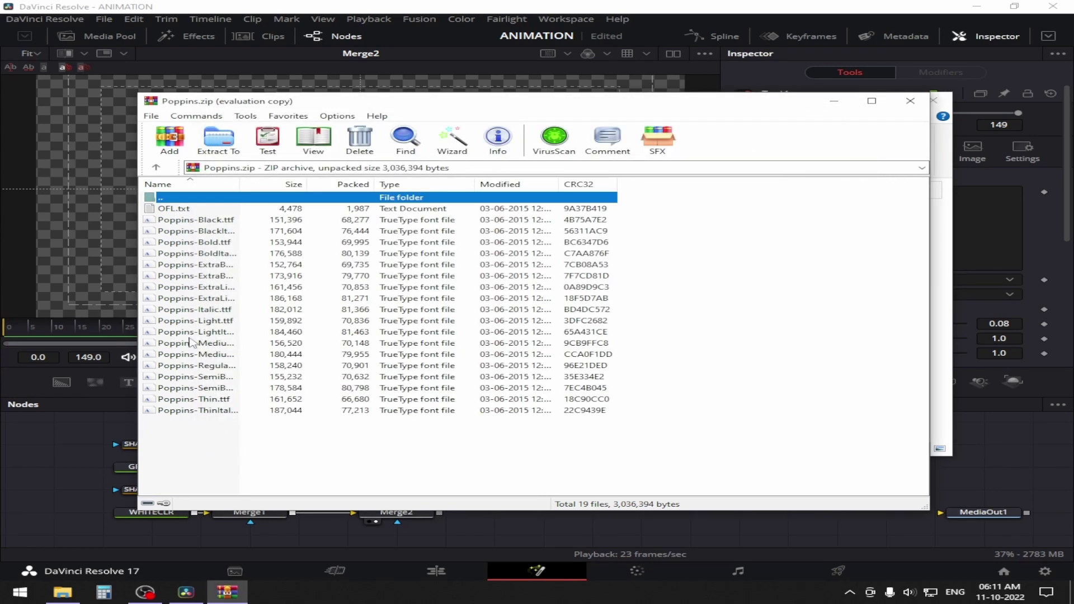
left_click(202, 220)
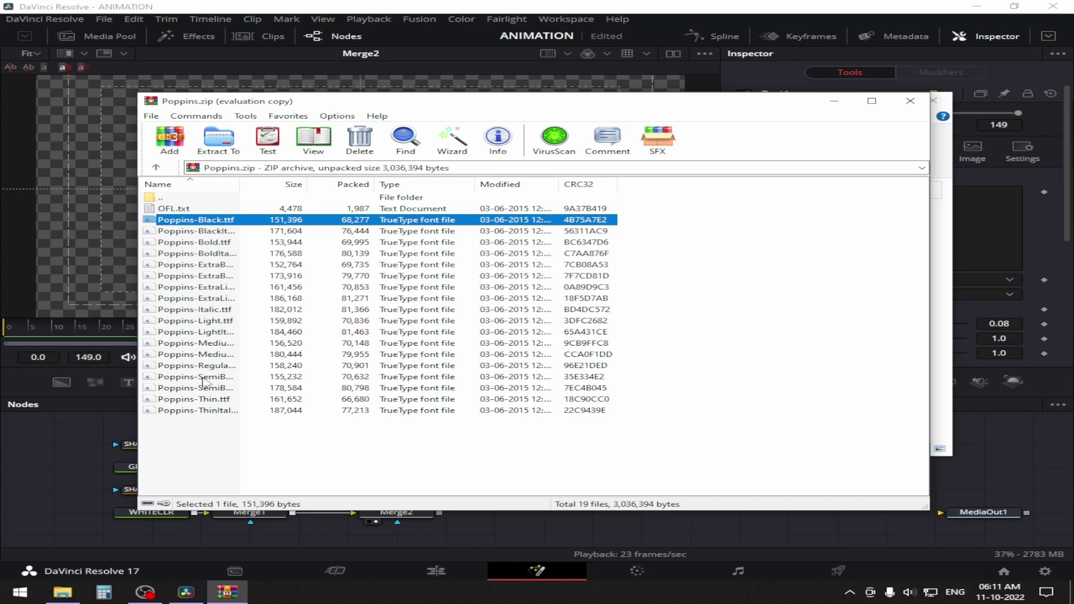
Preview the Poppins-Black font file, close the preview, archive and Explorer windows, and return to Text1's font setting in DaVinci Resolve.
double_click(234, 221)
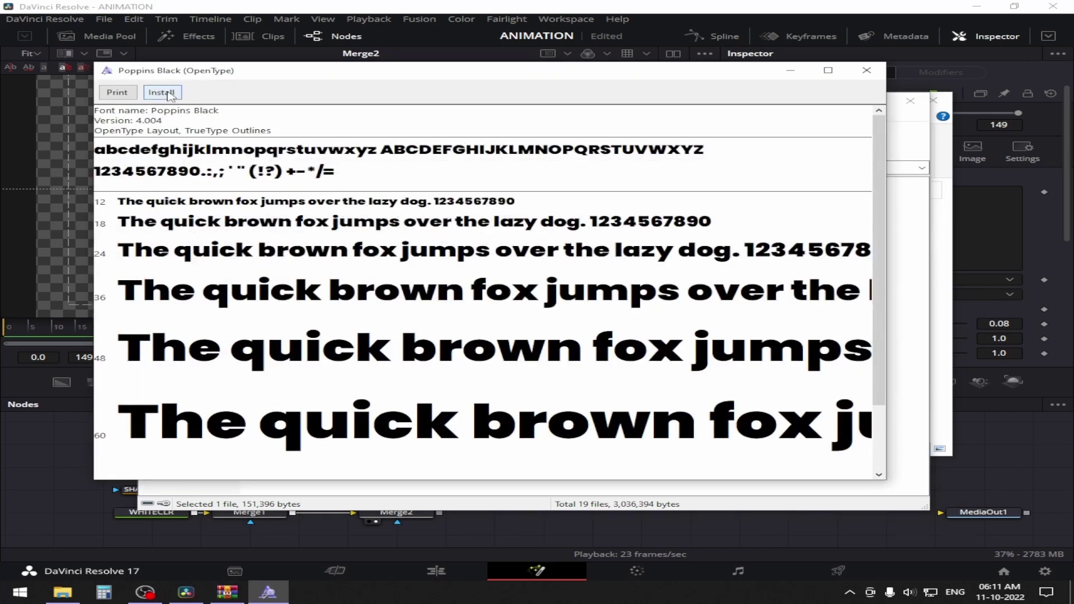
left_click(866, 69)
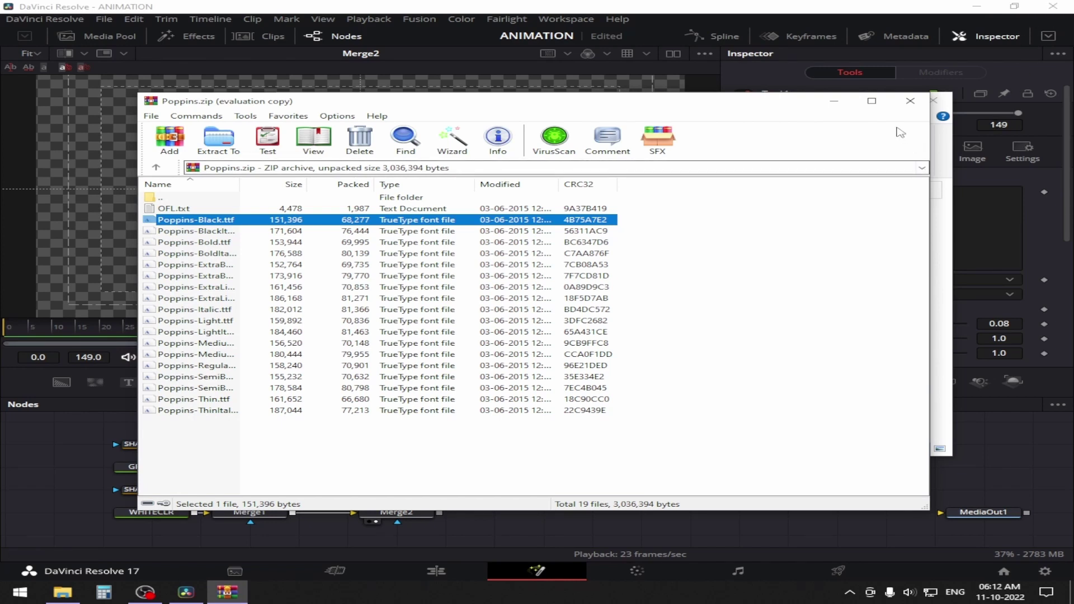
left_click(910, 101)
left_click(931, 101)
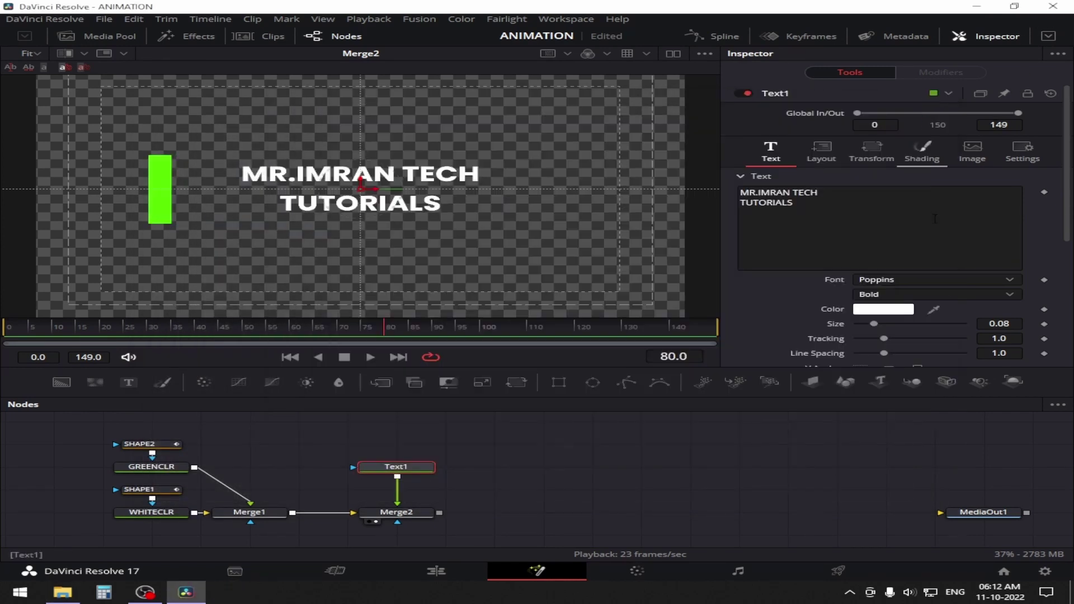
left_click(941, 279)
left_click(880, 280)
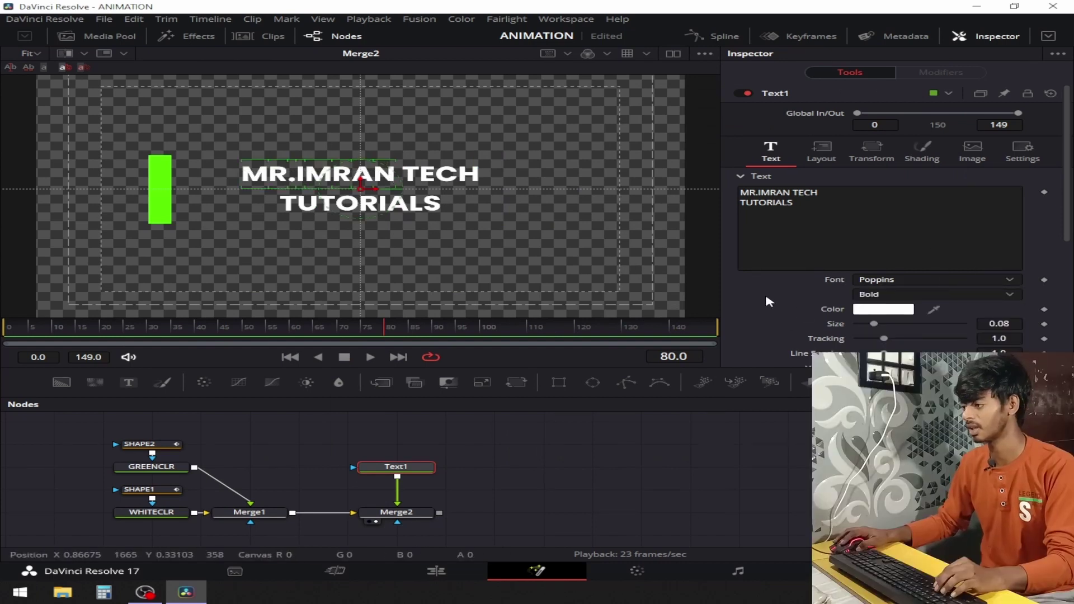
Apply the Character Level Styling modifier to Text1's text and open its modifier settings.
left_click(839, 229)
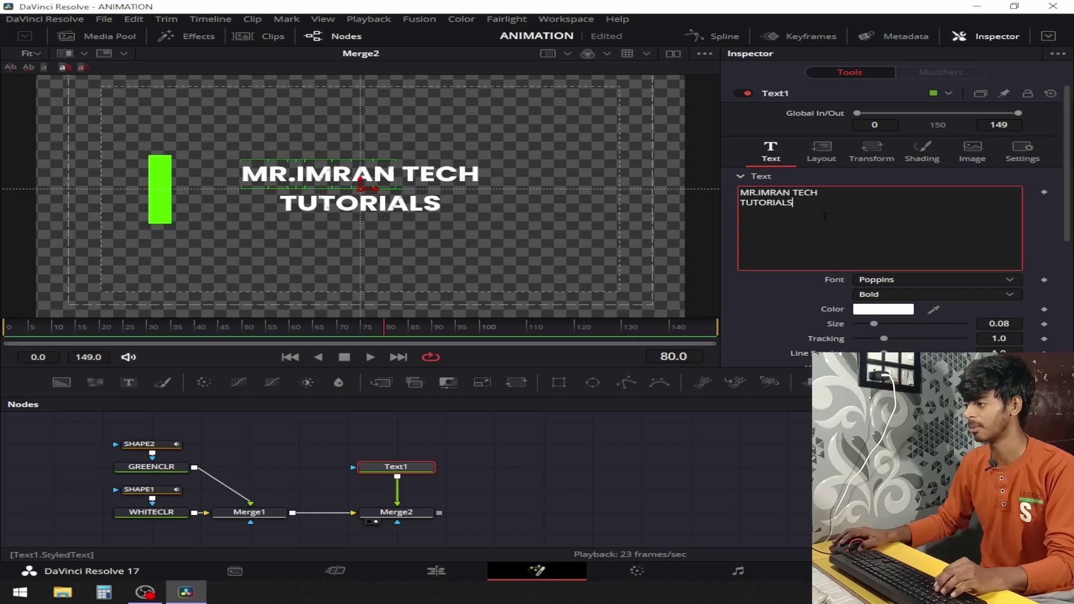
right_click(838, 230)
left_click(897, 271)
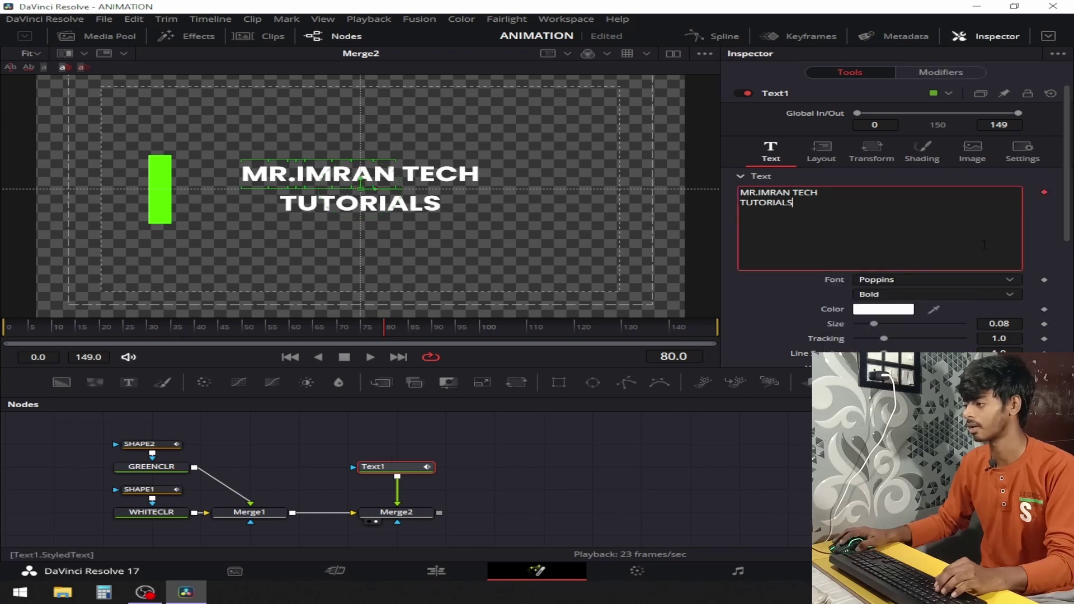
left_click(954, 70)
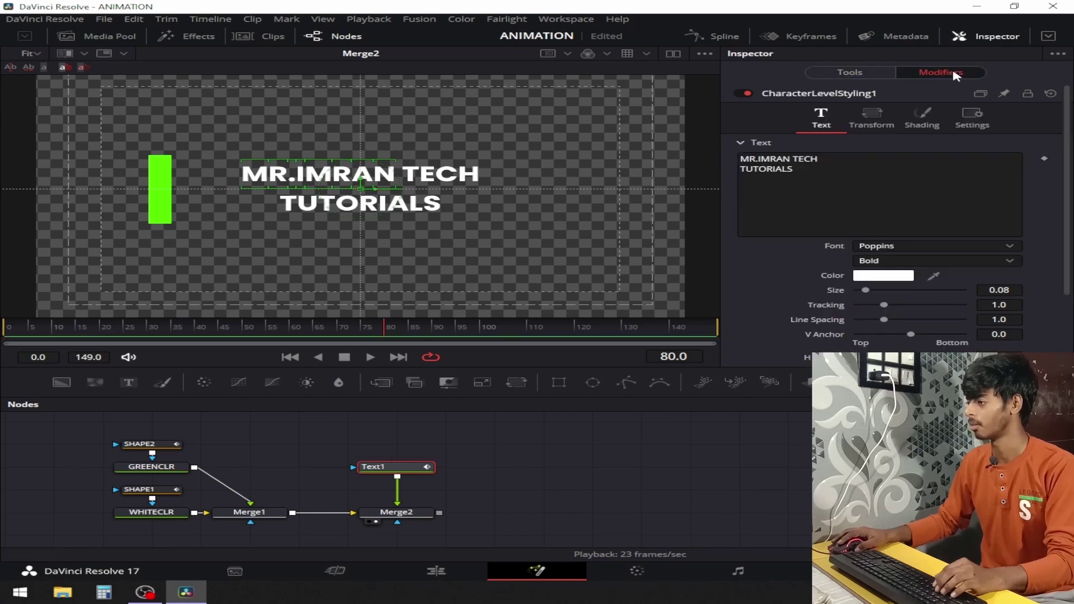
Set the size of the selected part of the first line, before TECH, to 0.15.
left_click_drag(999, 289, 1024, 290)
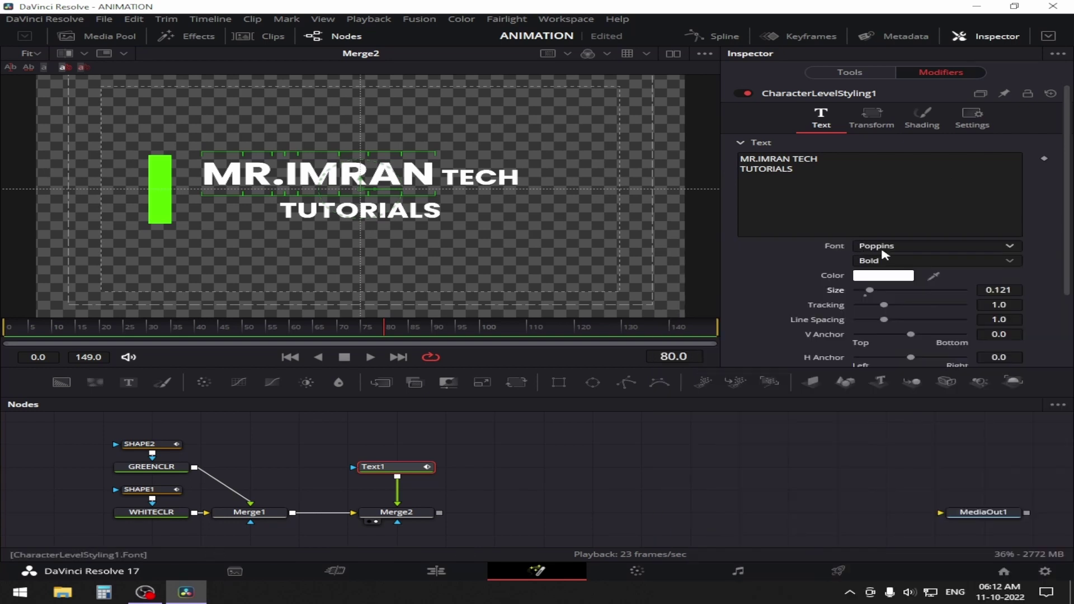
left_click_drag(870, 290, 871, 290)
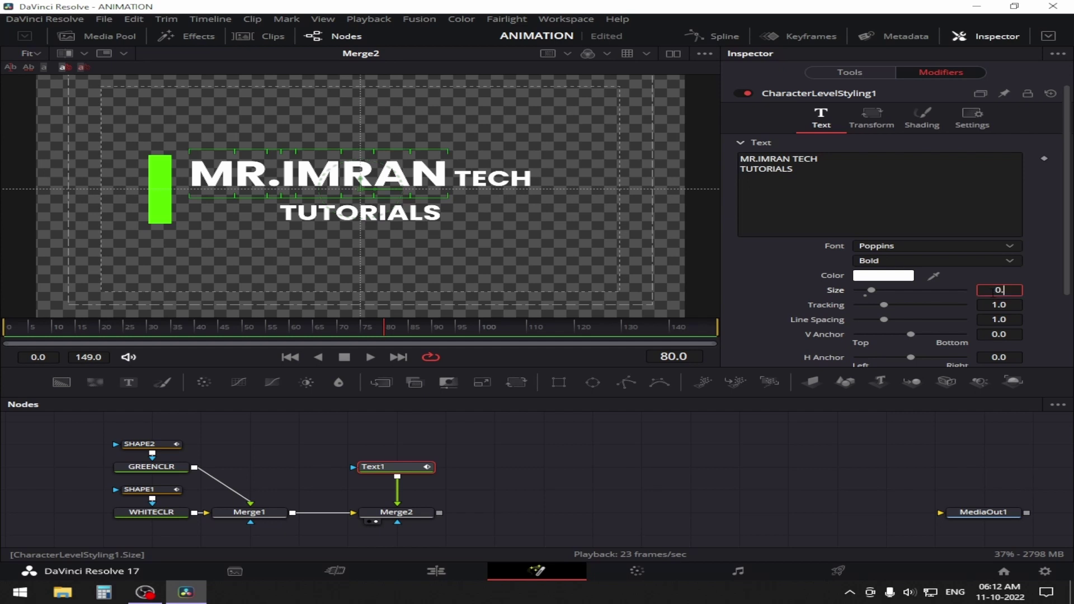
key("Return")
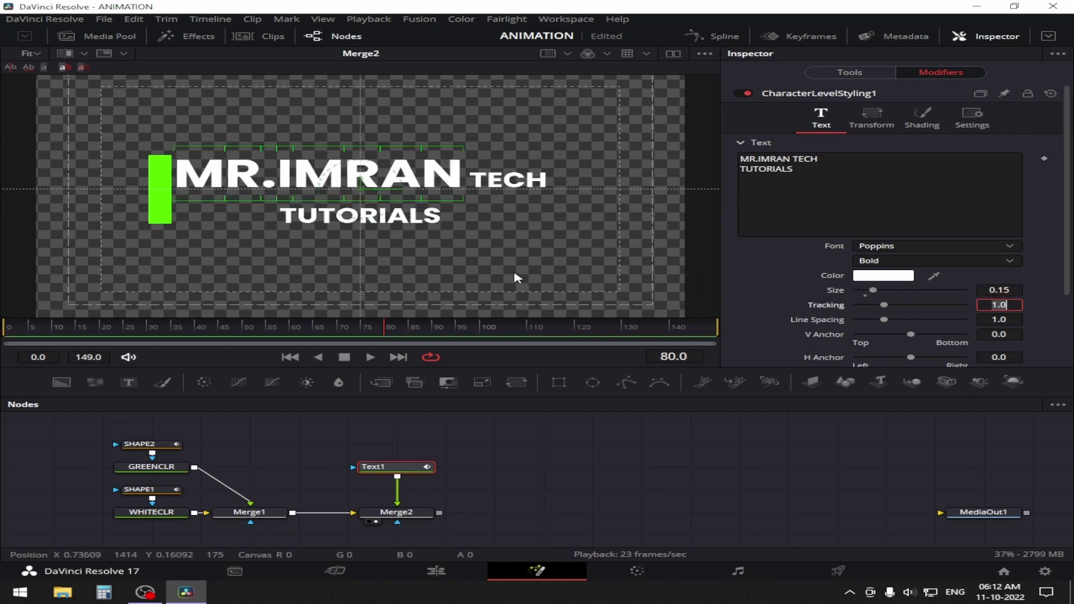
Change the font style of the word TECH and of the second line TUTORIALS to Regular.
left_click(439, 195)
left_click_drag(587, 157, 484, 190)
left_click(934, 261)
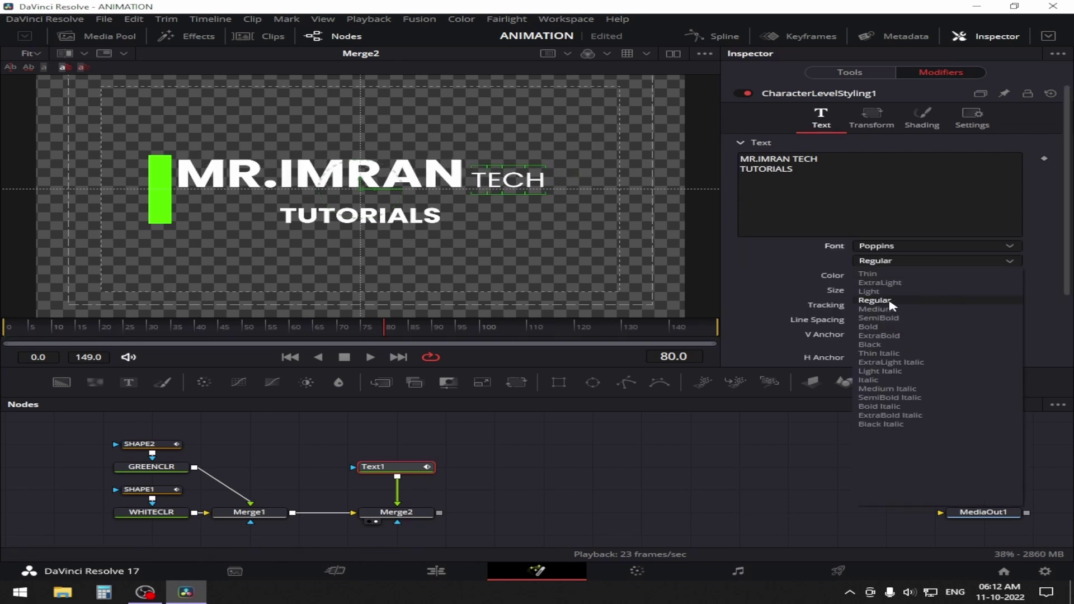
left_click(891, 305)
left_click_drag(467, 216, 232, 218)
left_click(999, 262)
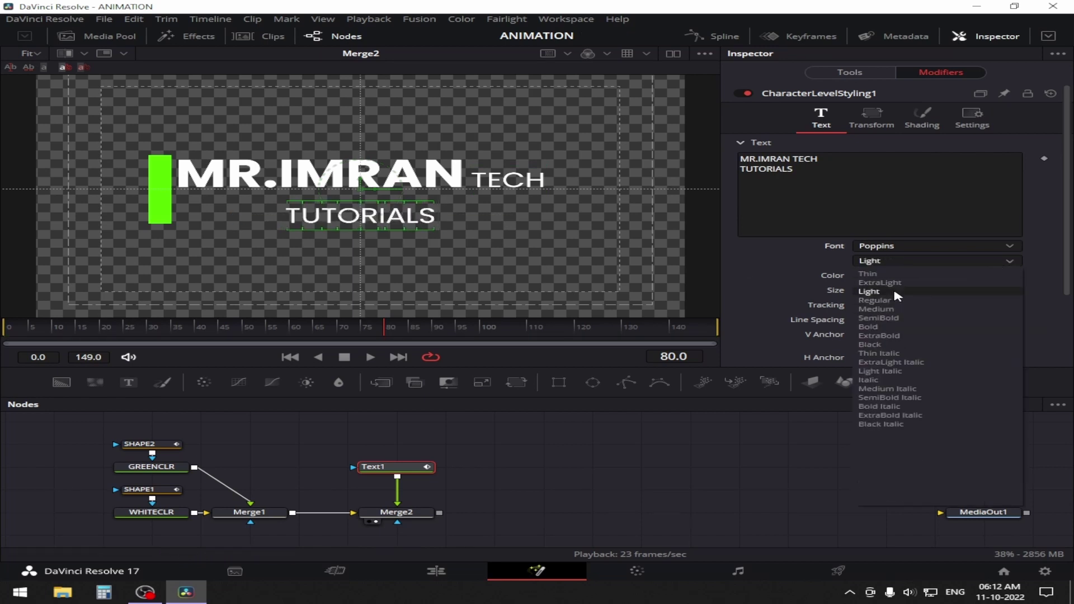
left_click(918, 302)
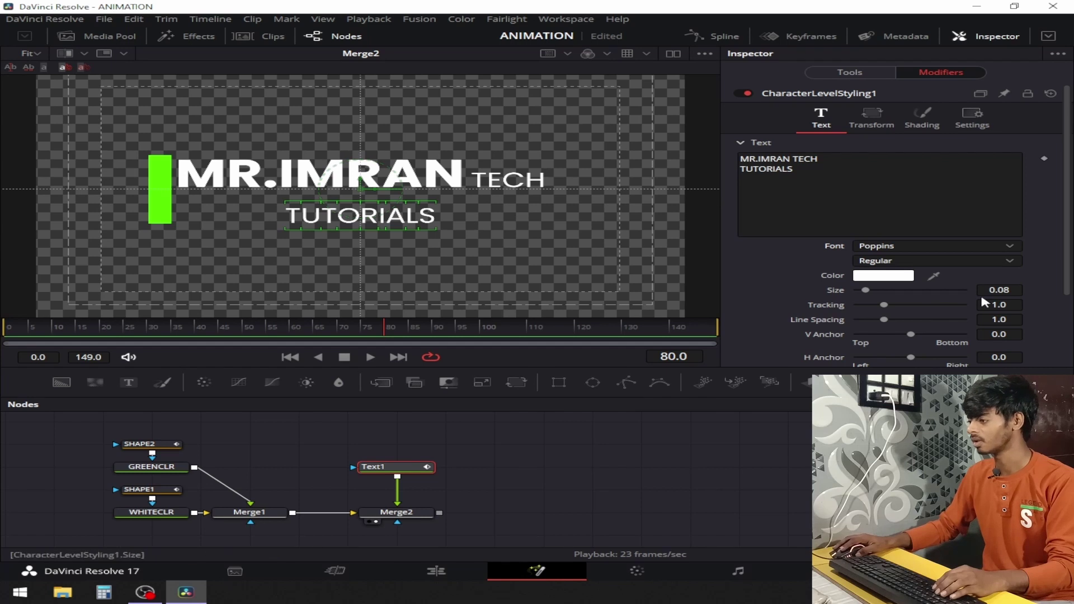
Set the tracking of the word TUTORIALS to 1.2.
left_click_drag(988, 306, 1002, 306)
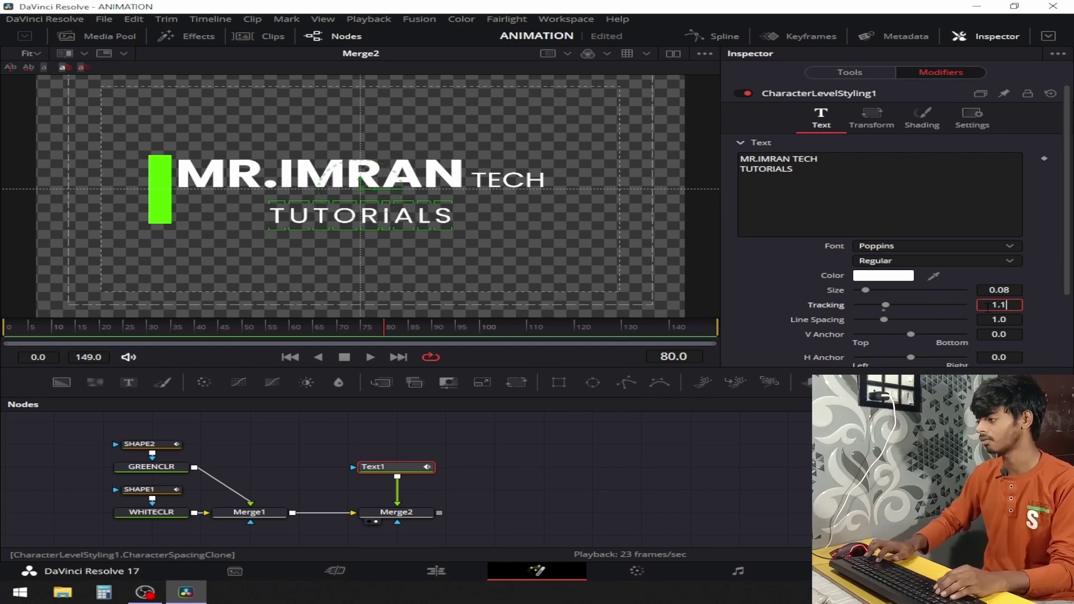
key("Tab")
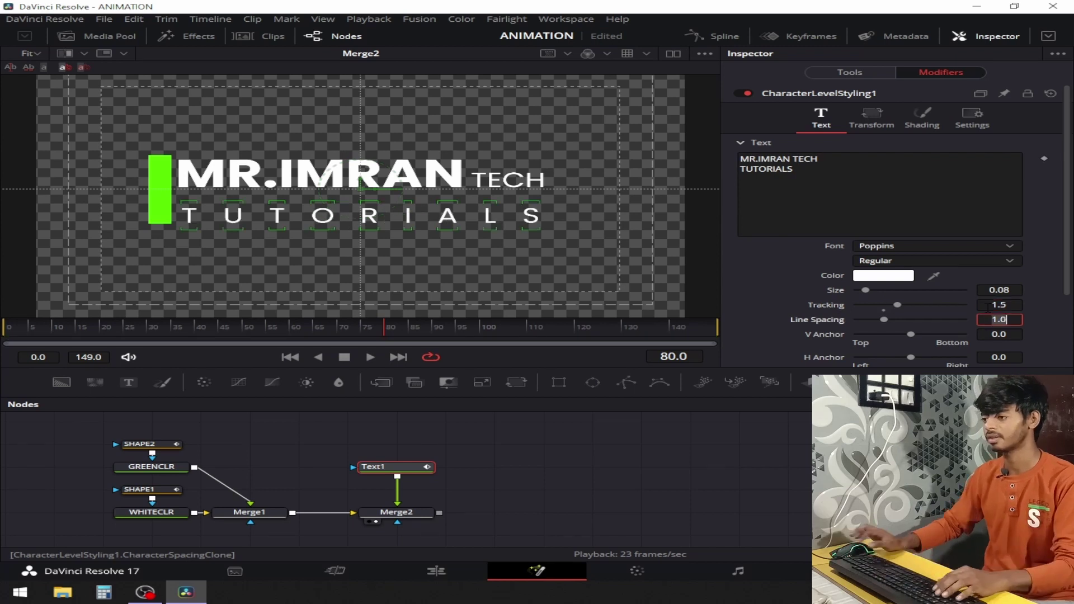
left_click(987, 307)
type("1")
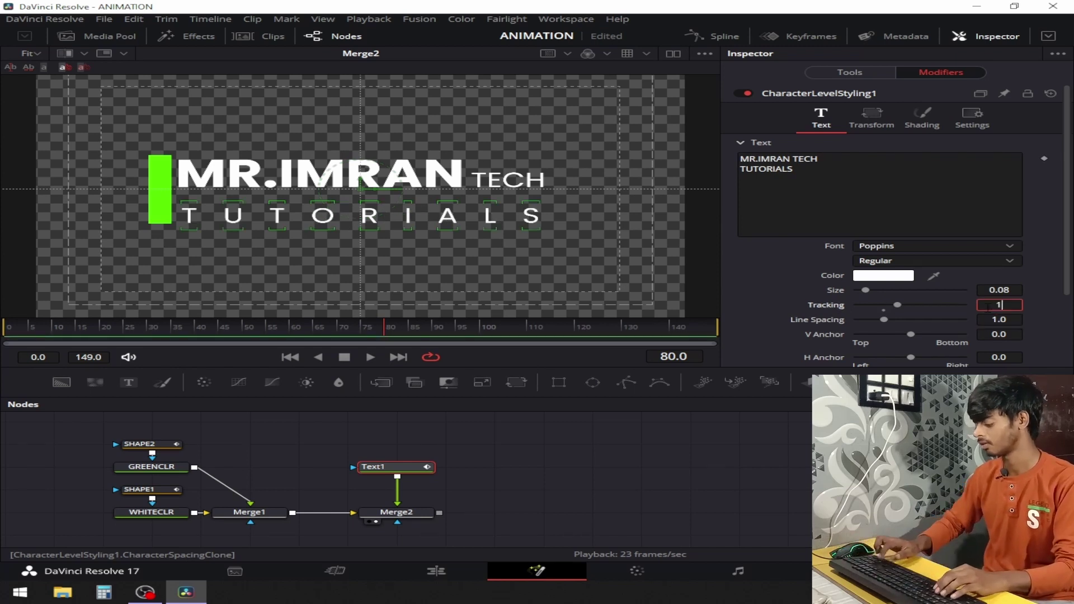
type(".2")
key("Tab")
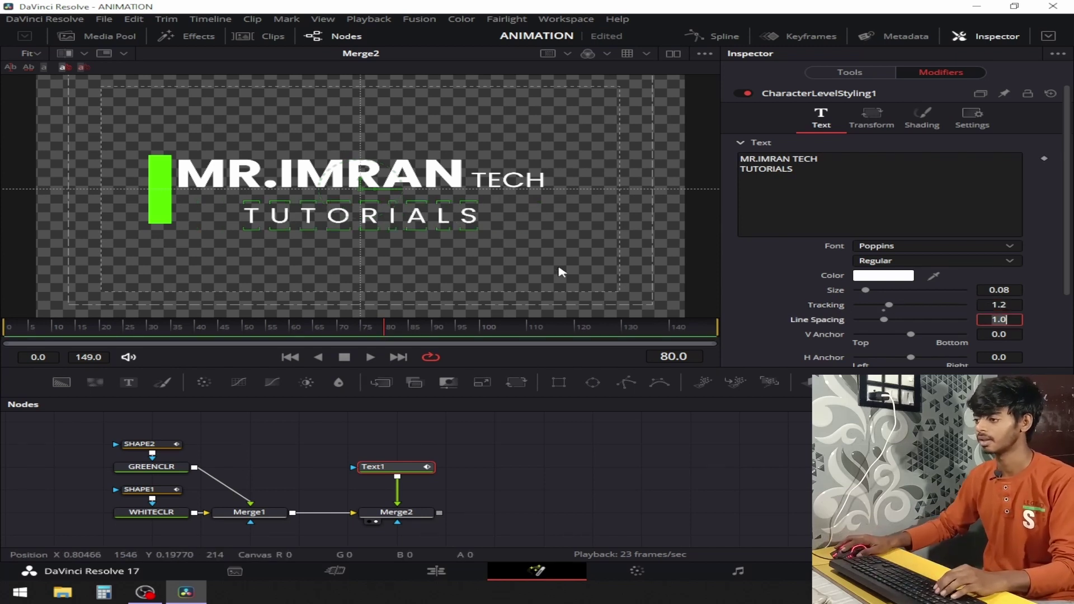
Raise TUTORIALS with a V Anchor of about 0.418 and adjust its H Anchor to align its start with the first line.
left_click(562, 273)
left_click_drag(220, 234, 563, 221)
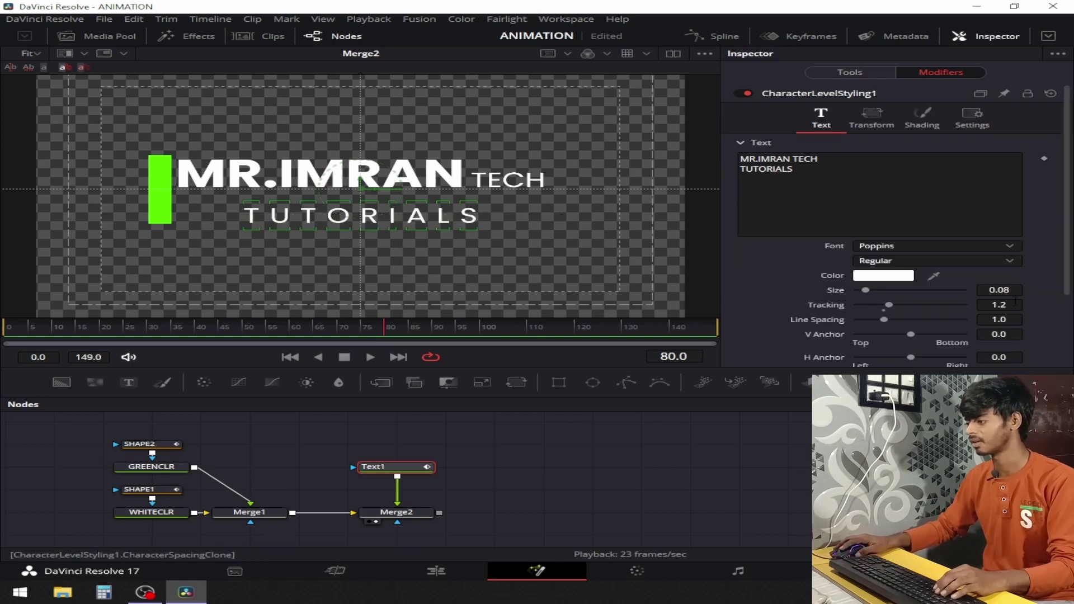
left_click_drag(1011, 335, 1073, 335)
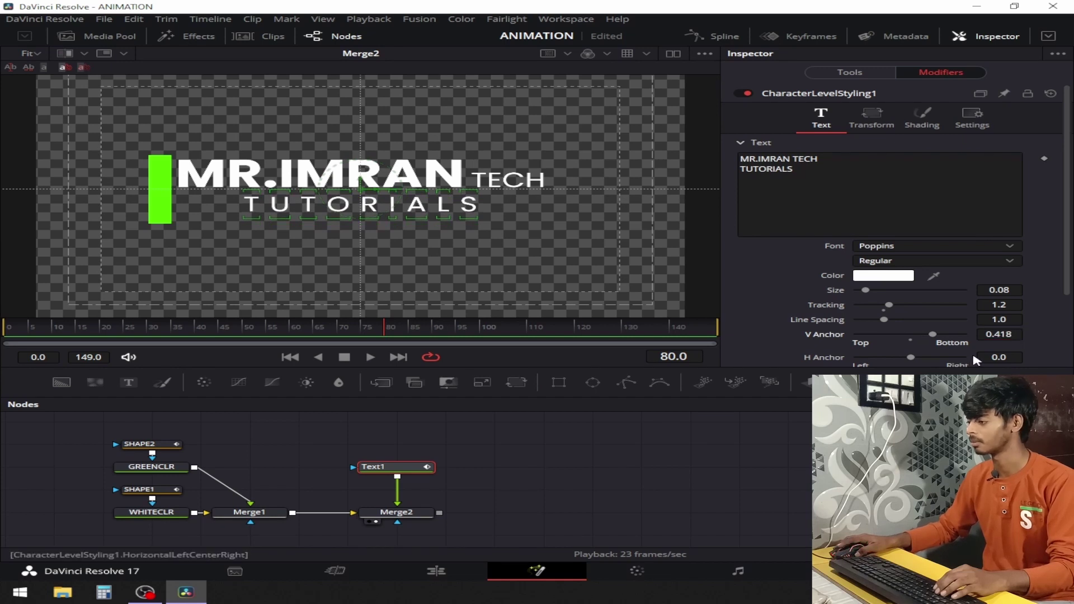
left_click_drag(998, 357, 1062, 357)
left_click(463, 277)
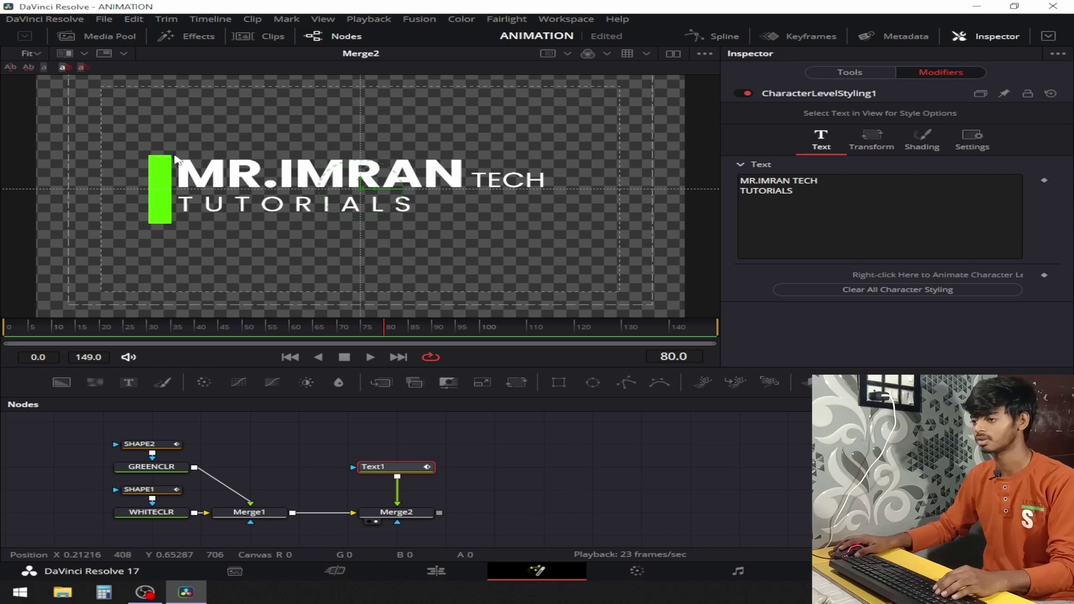
Select the whole first line and lower it with a V Anchor of -0.155.
left_click_drag(181, 158, 502, 190)
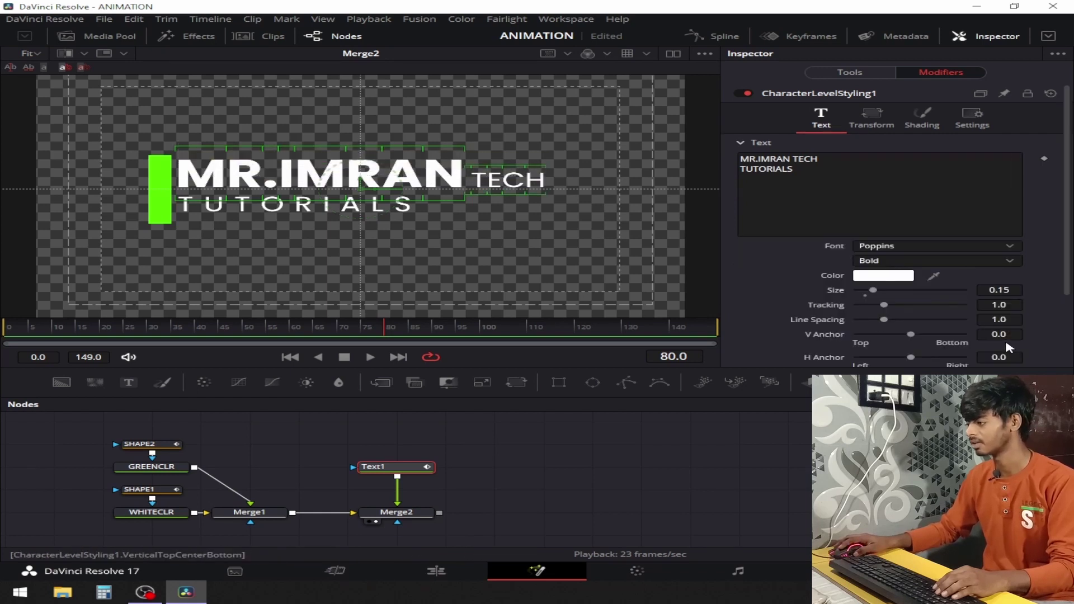
left_click_drag(999, 333, 961, 334)
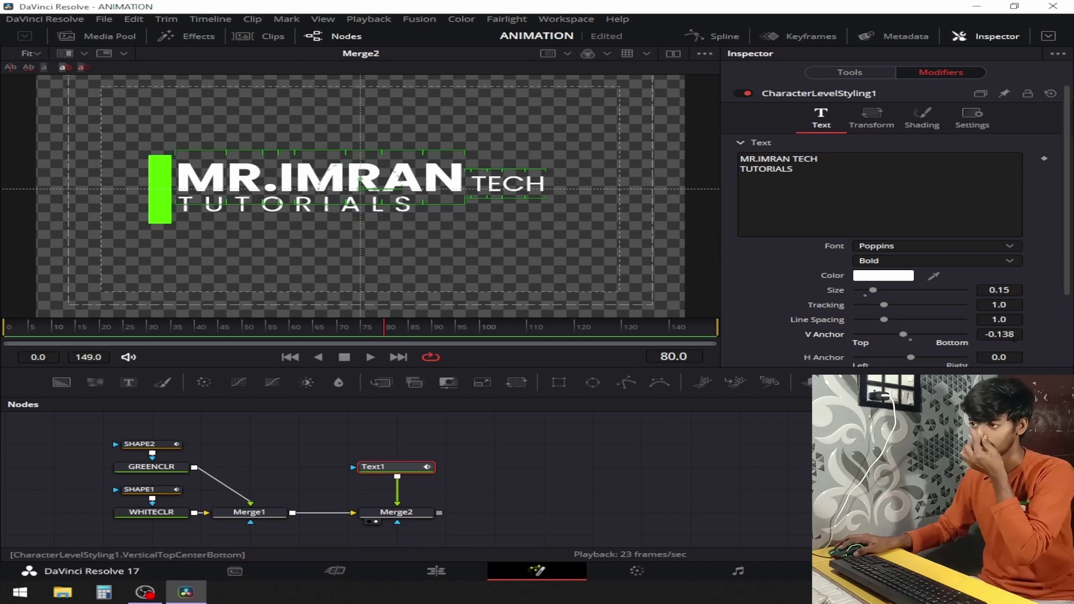
left_click_drag(1013, 335, 1009, 336)
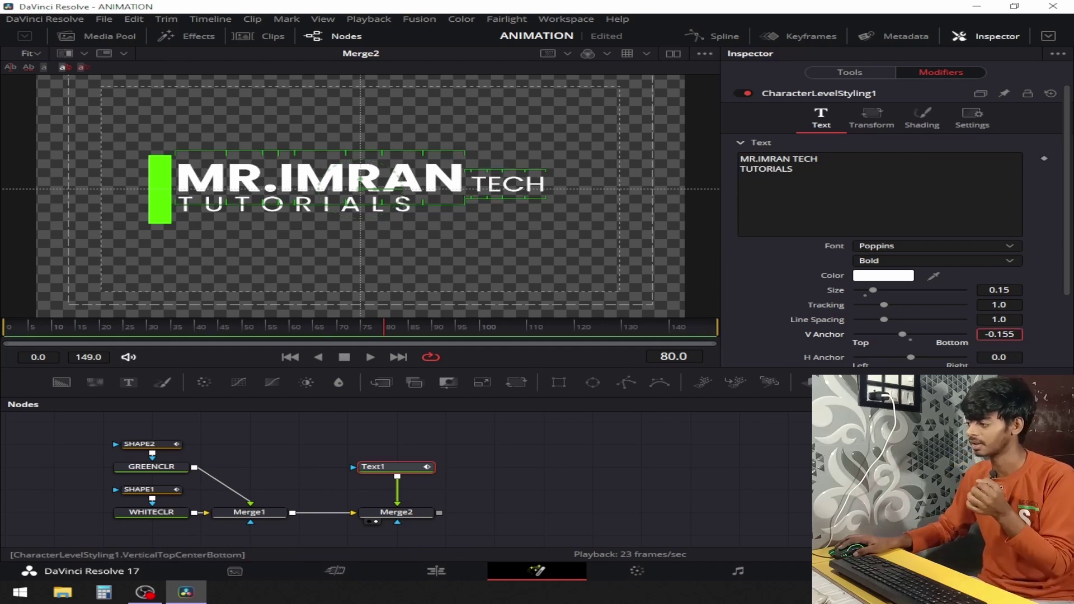
left_click(1016, 334)
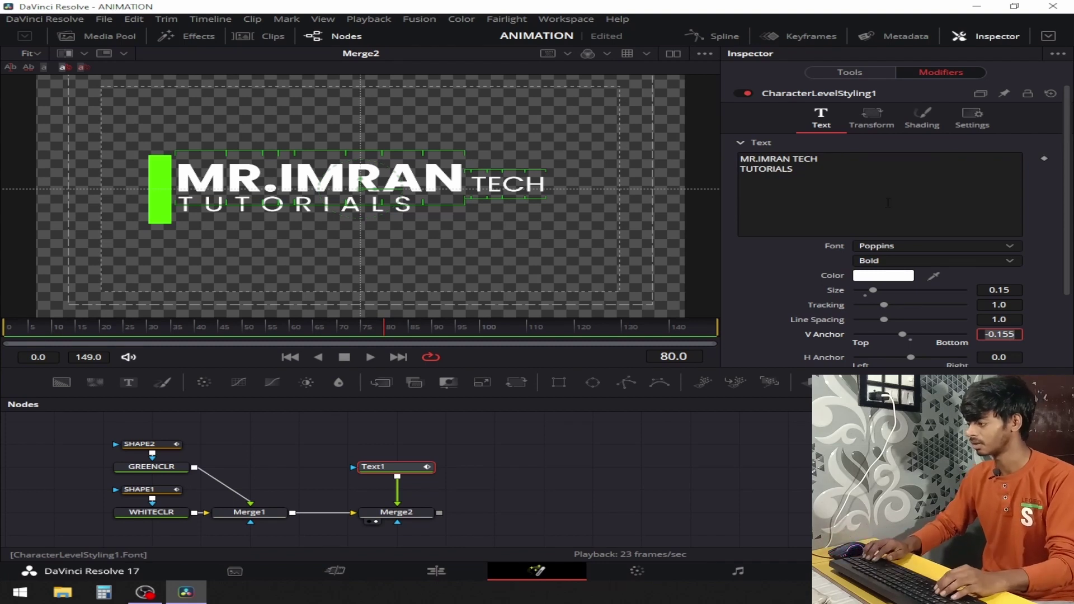
key("Return")
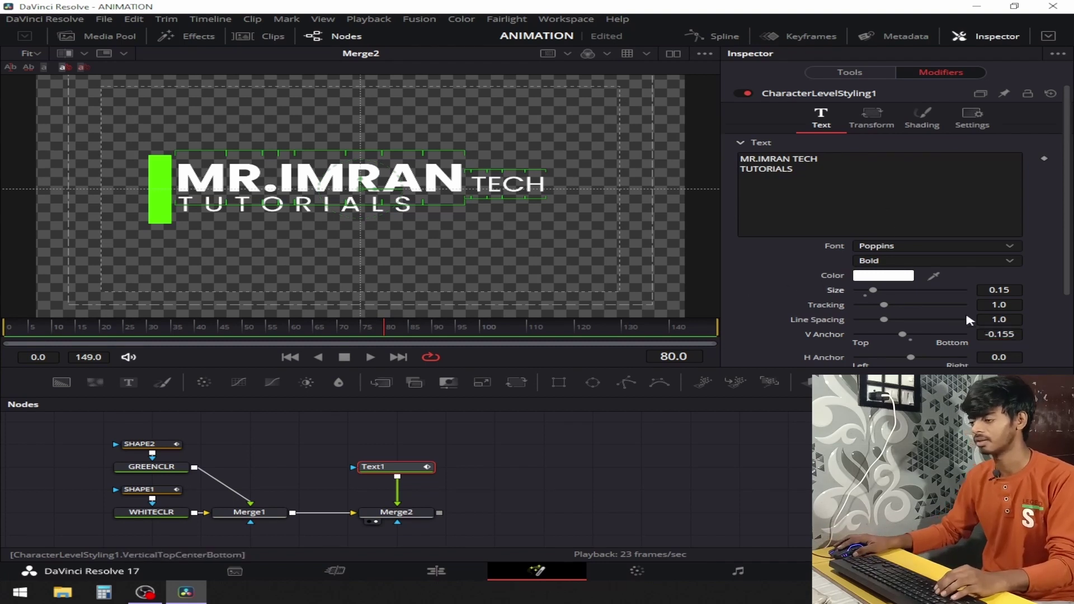
left_click(515, 439)
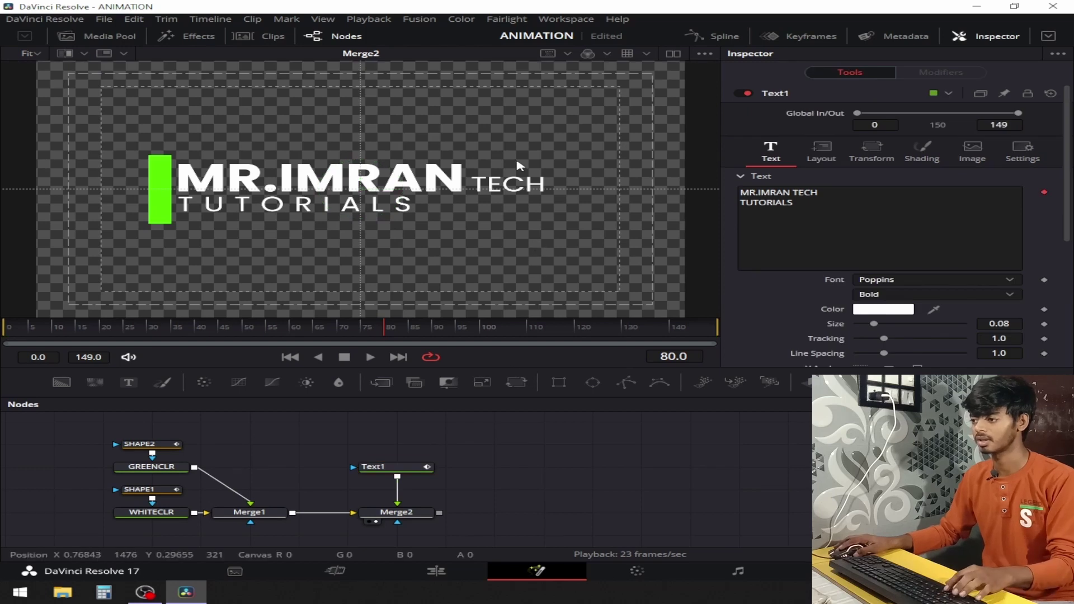
Hide the viewer guides and keyframe Text1's layout Center at frame 80.
key("ctrl+g")
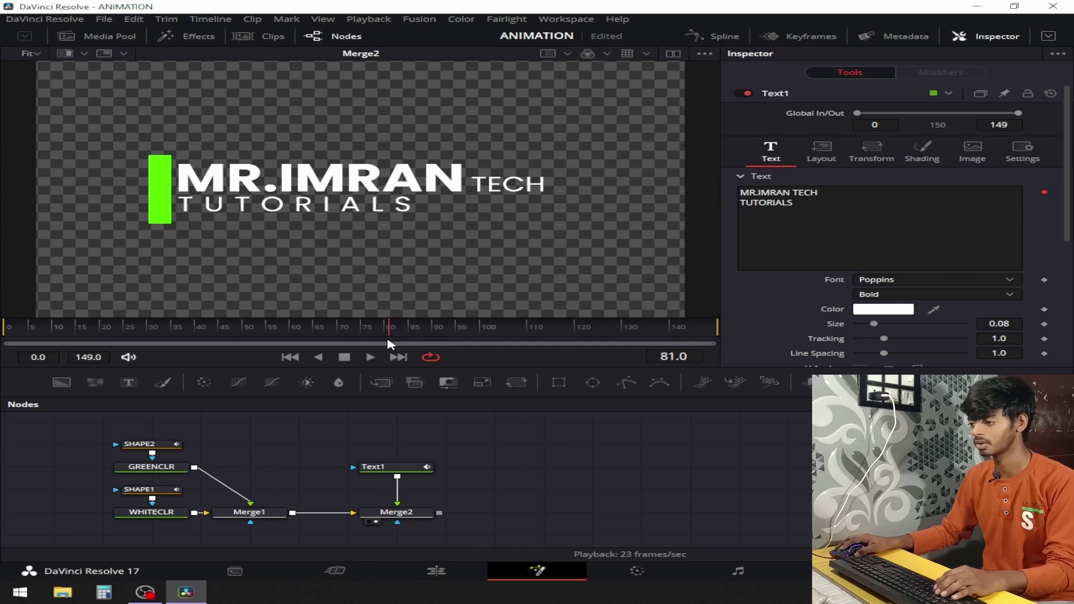
left_click(396, 469)
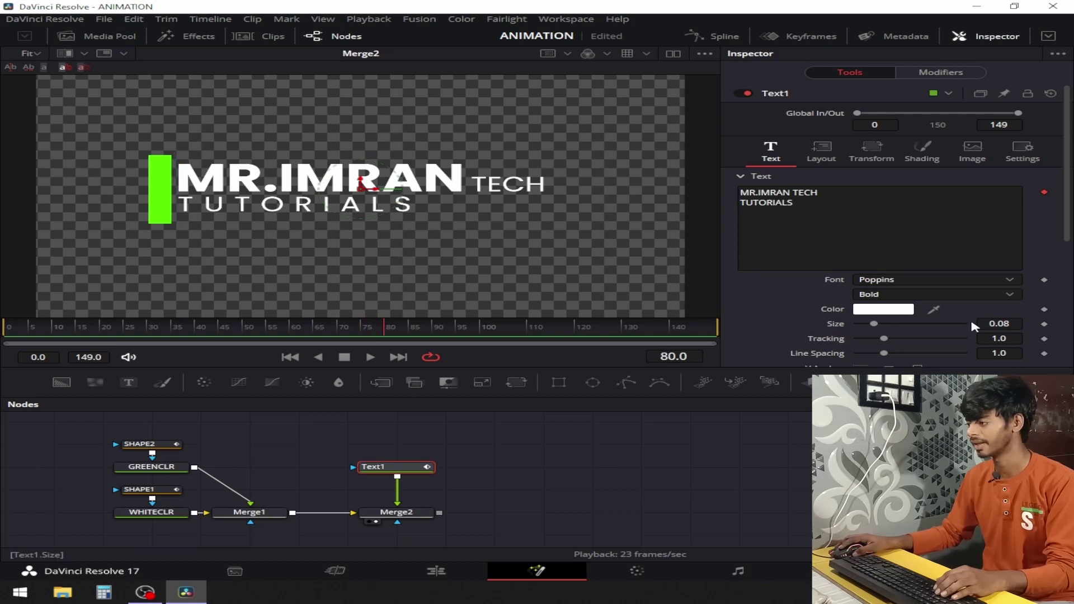
left_click(820, 153)
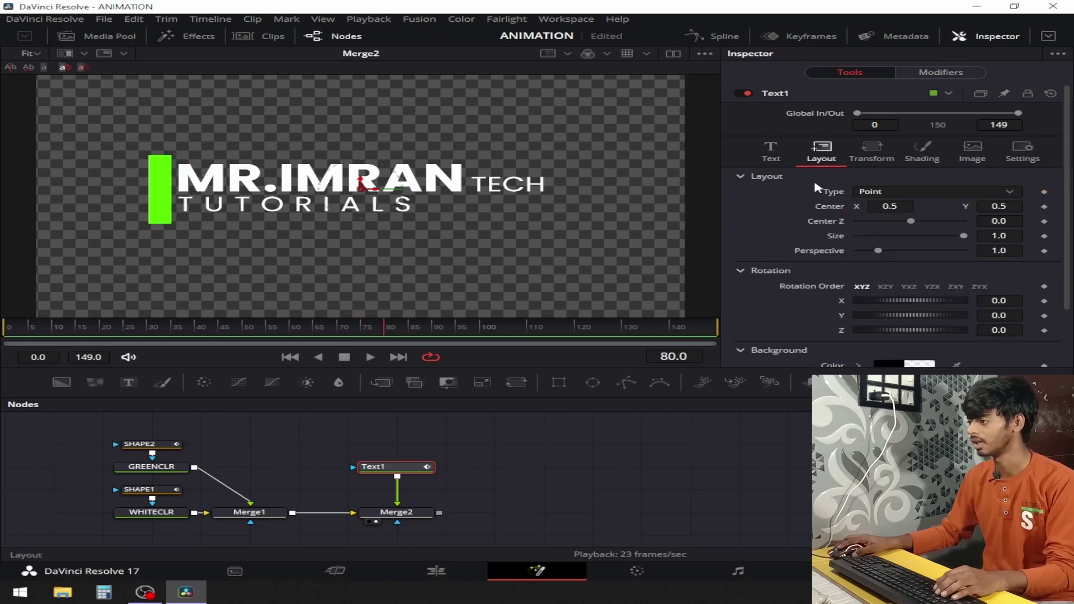
left_click(1045, 207)
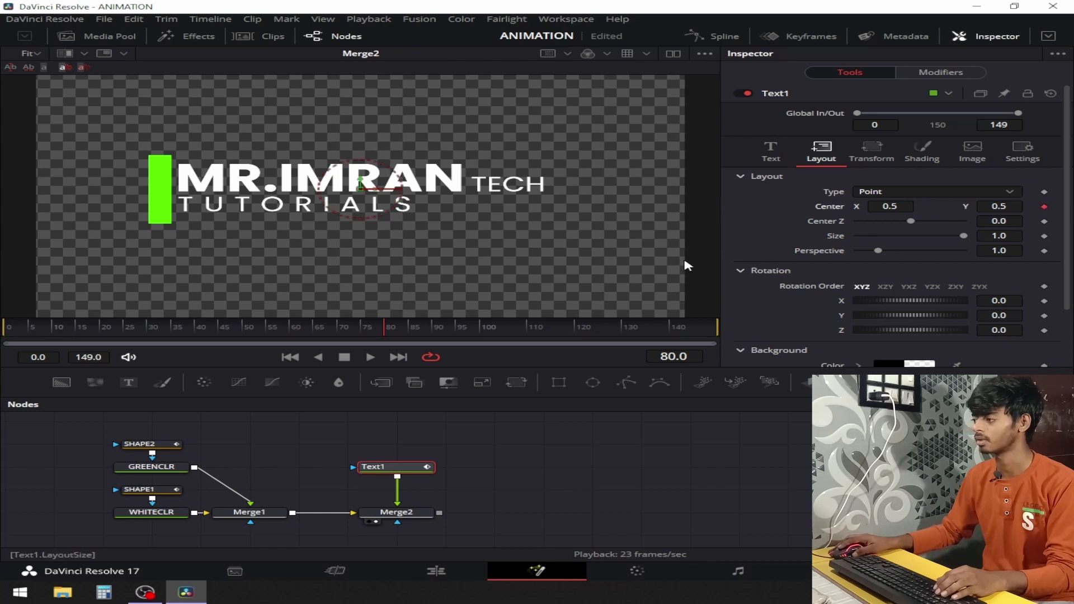
At frame 0, shift Text1 left to a Center X of about 0.015 and show the viewer guides again.
left_click_drag(150, 334, 6, 334)
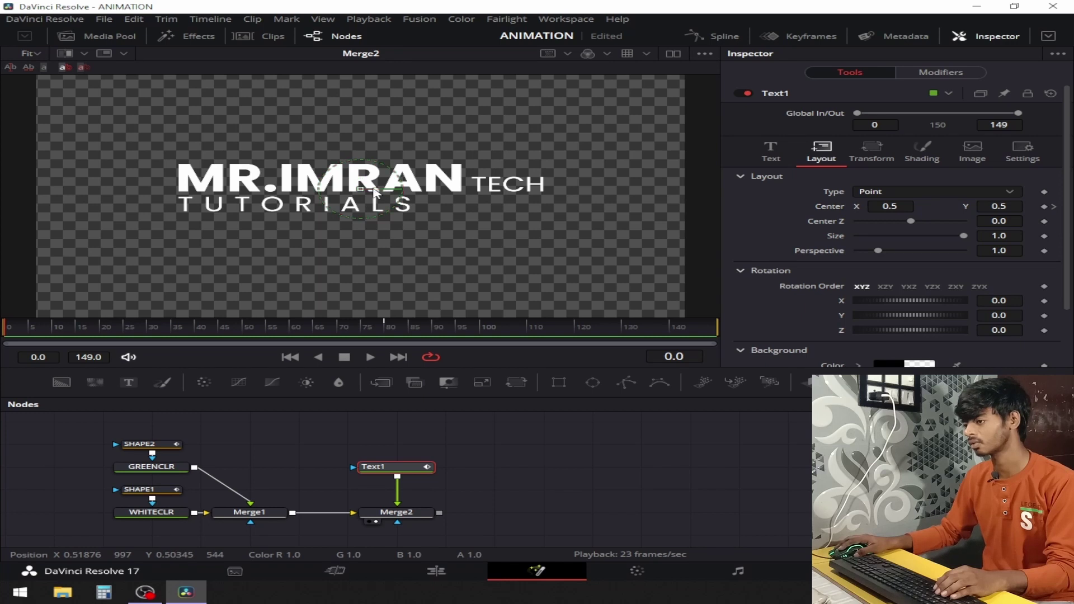
left_click_drag(374, 192, 102, 208)
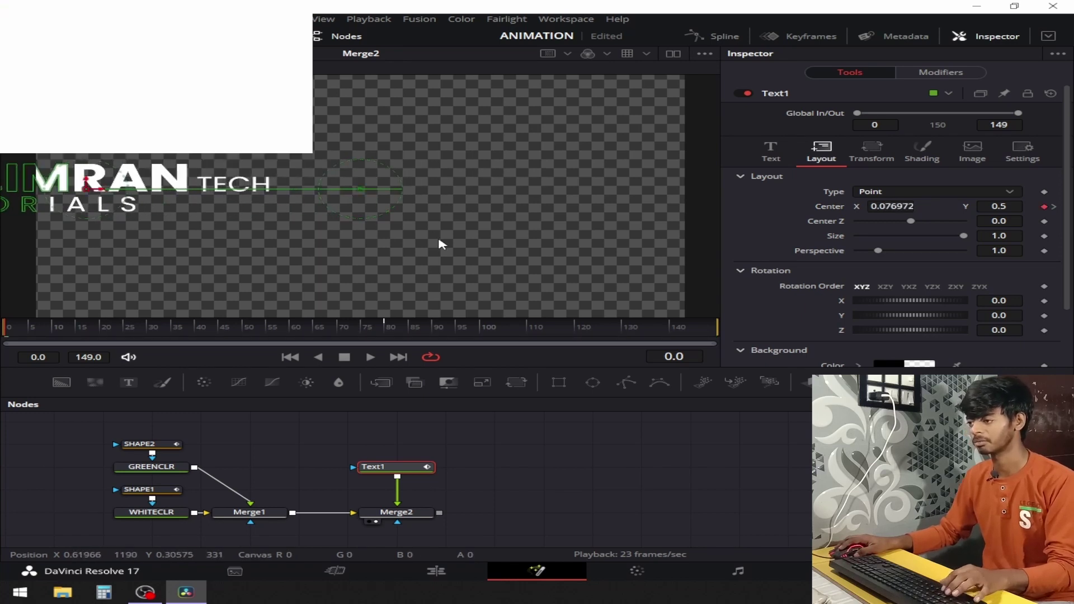
left_click(494, 218)
key("ctrl+g")
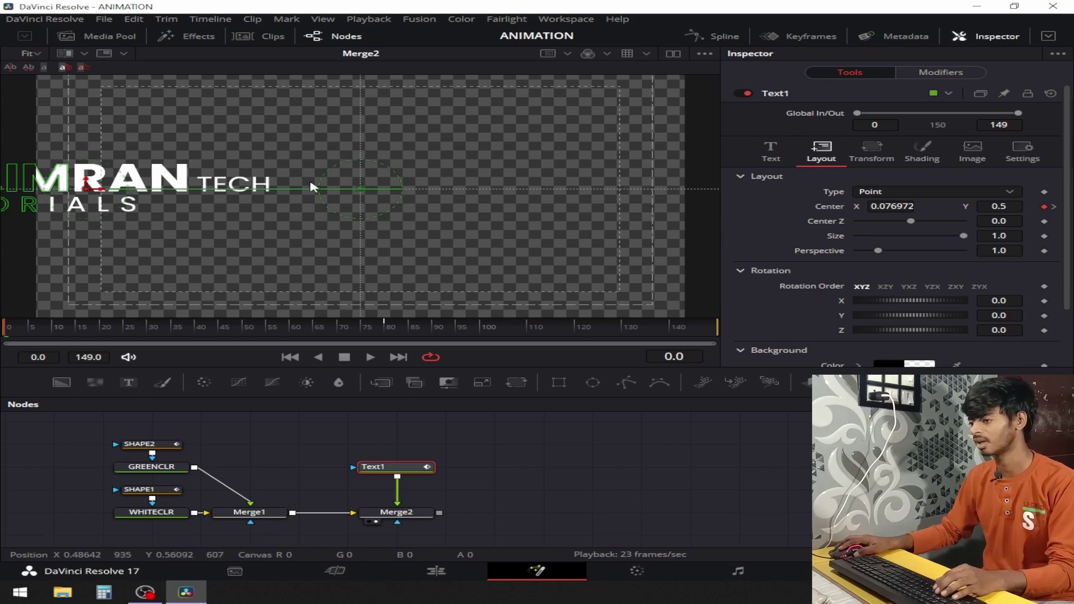
left_click_drag(107, 192, 58, 196)
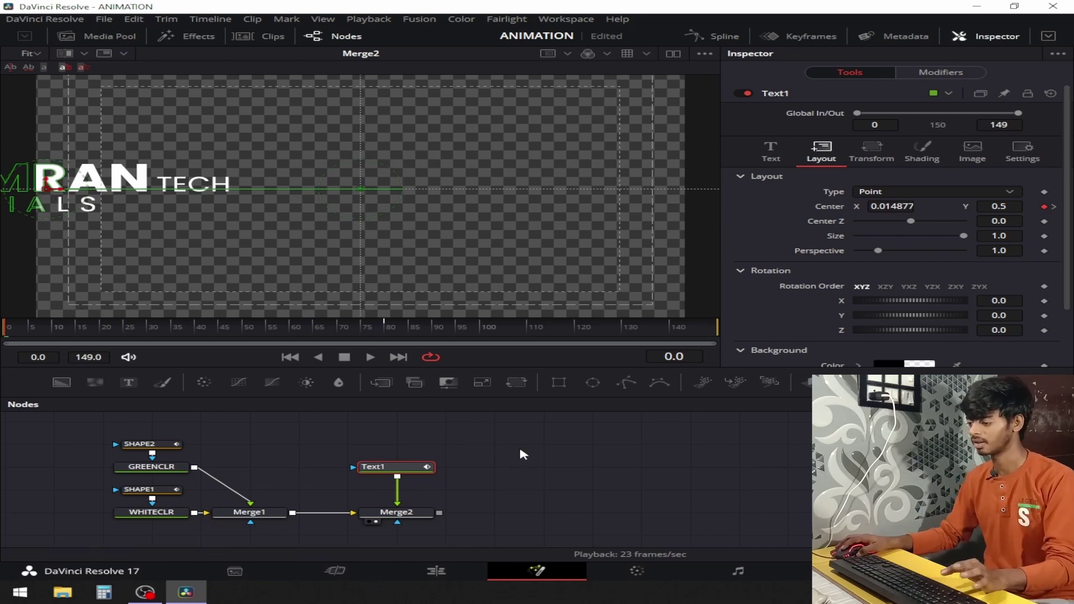
Isolate Text1's Displacement curve in the spline editor and smooth both of its keyframes.
left_click(723, 36)
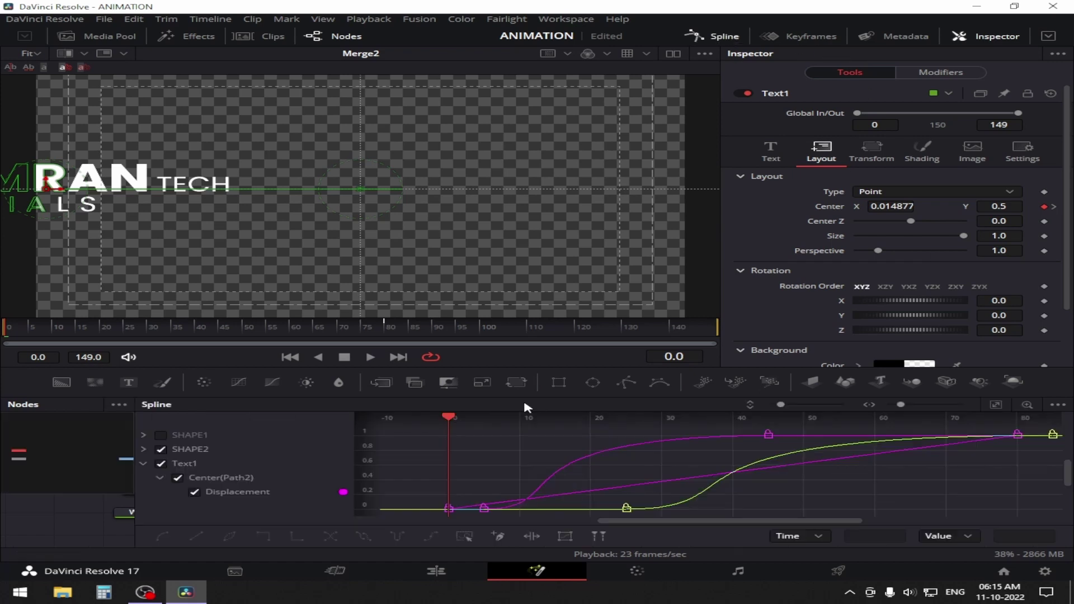
left_click(1057, 405)
left_click(981, 528)
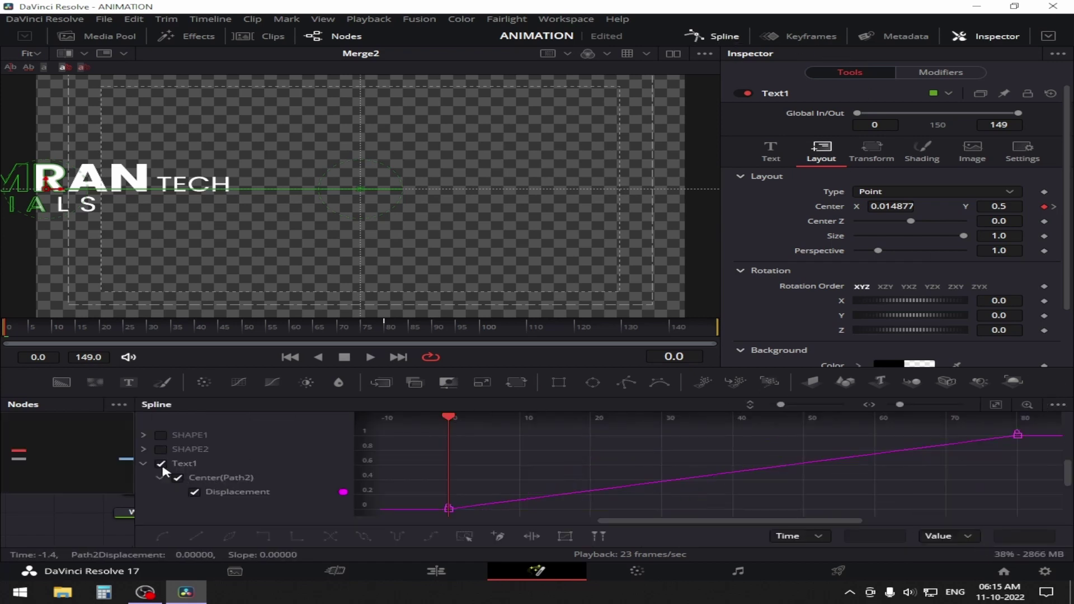
left_click(1003, 410)
key("s")
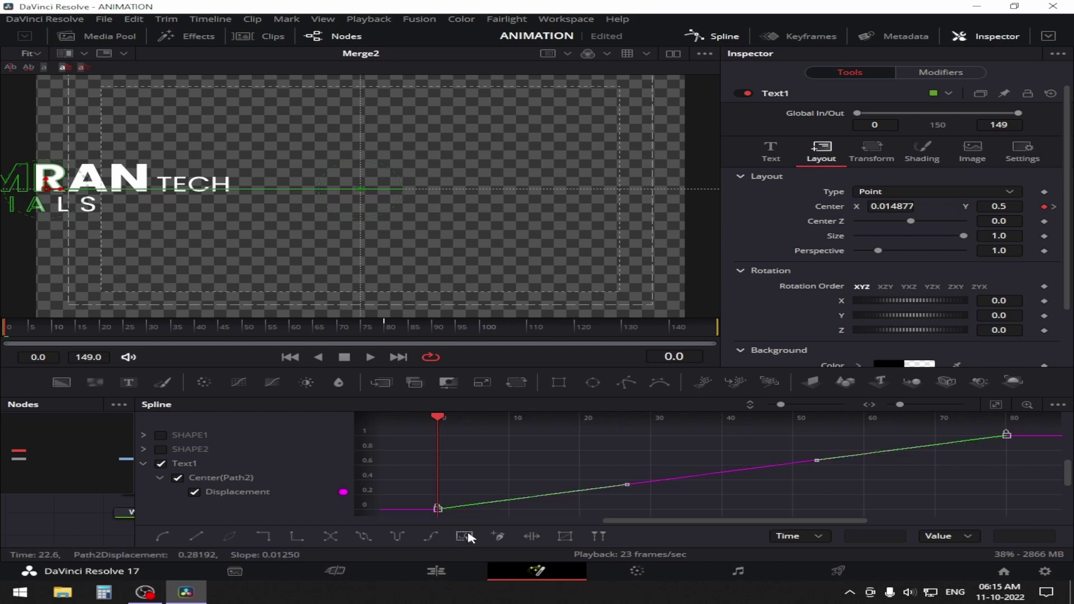
left_click(814, 440)
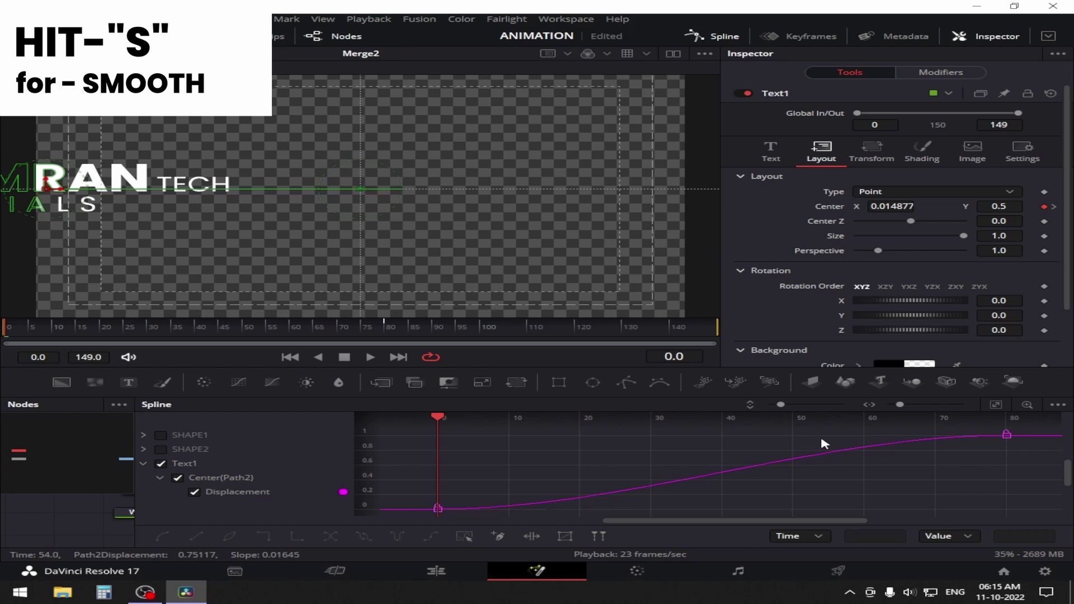
Extend the frame 80 keyframe's handle back to frame 0 for a long ease-out and play the animation from the start.
left_click_drag(975, 466, 1028, 442)
left_click_drag(927, 475, 982, 442)
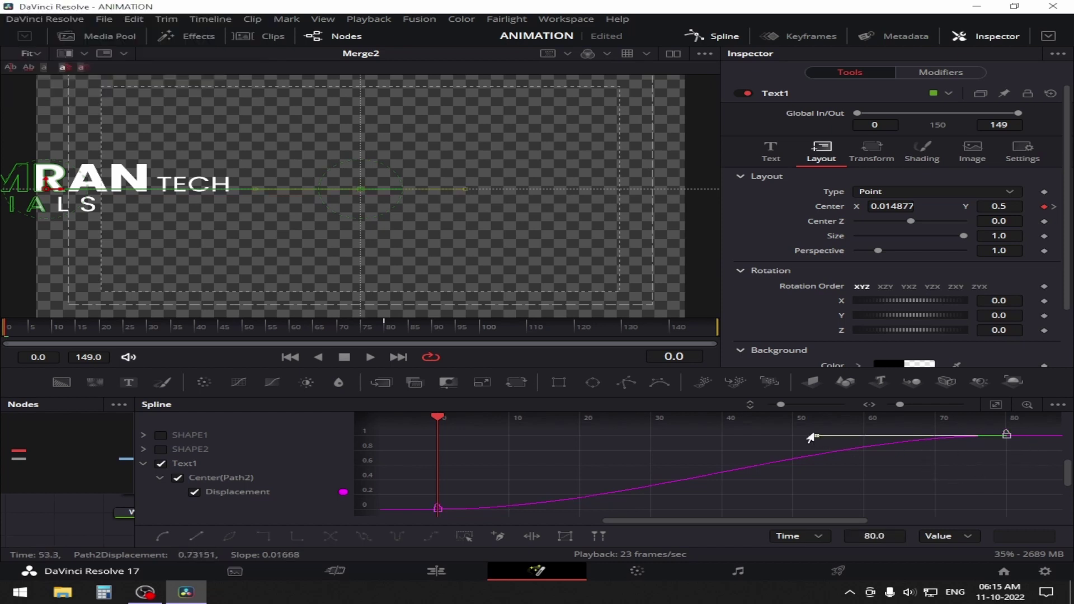
left_click_drag(814, 441, 435, 440)
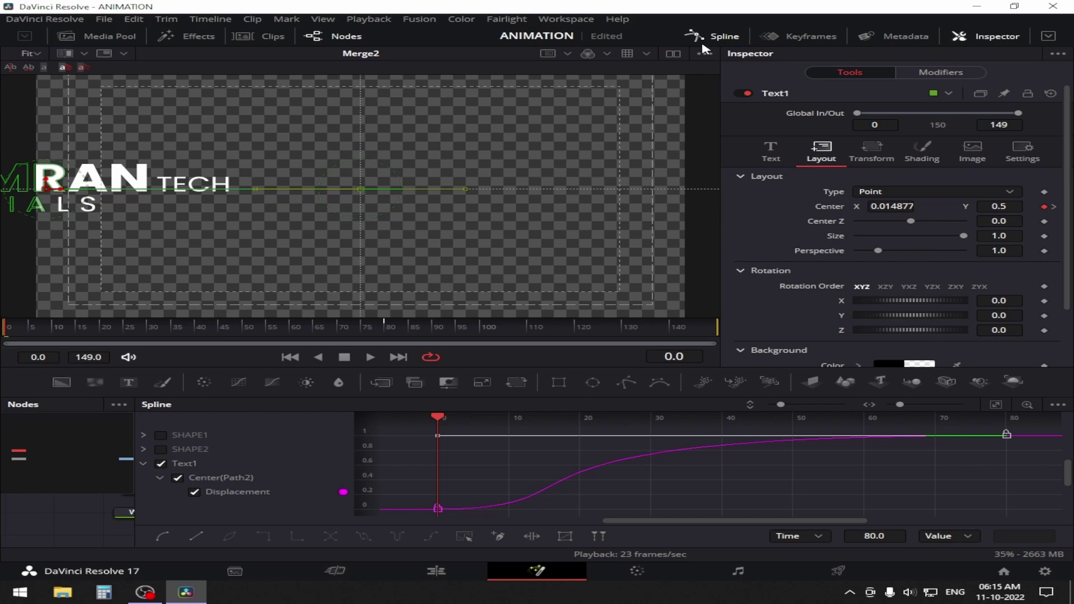
left_click(713, 36)
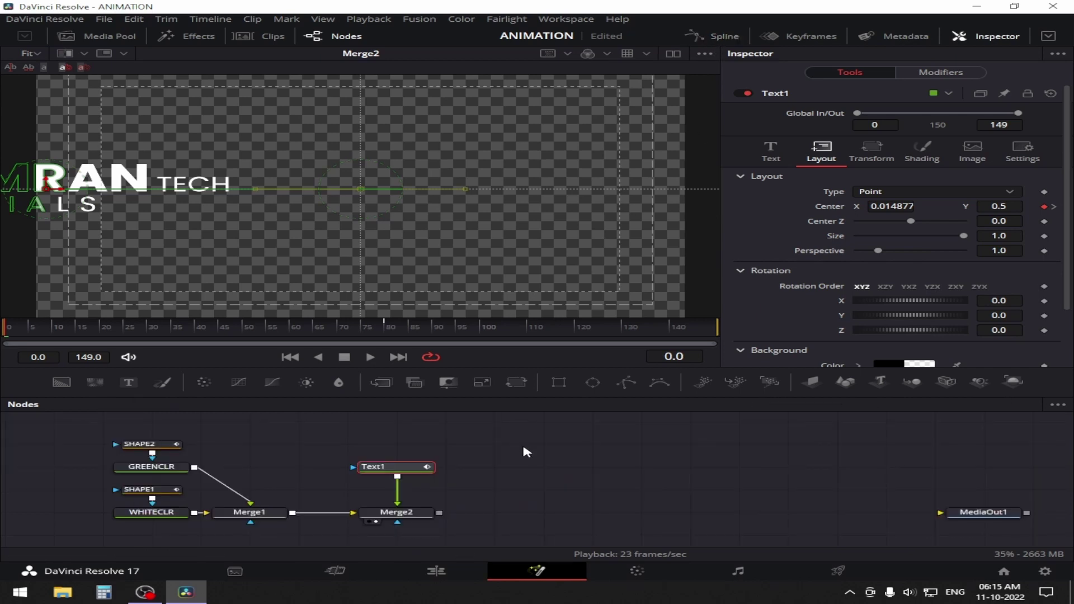
left_click(526, 476)
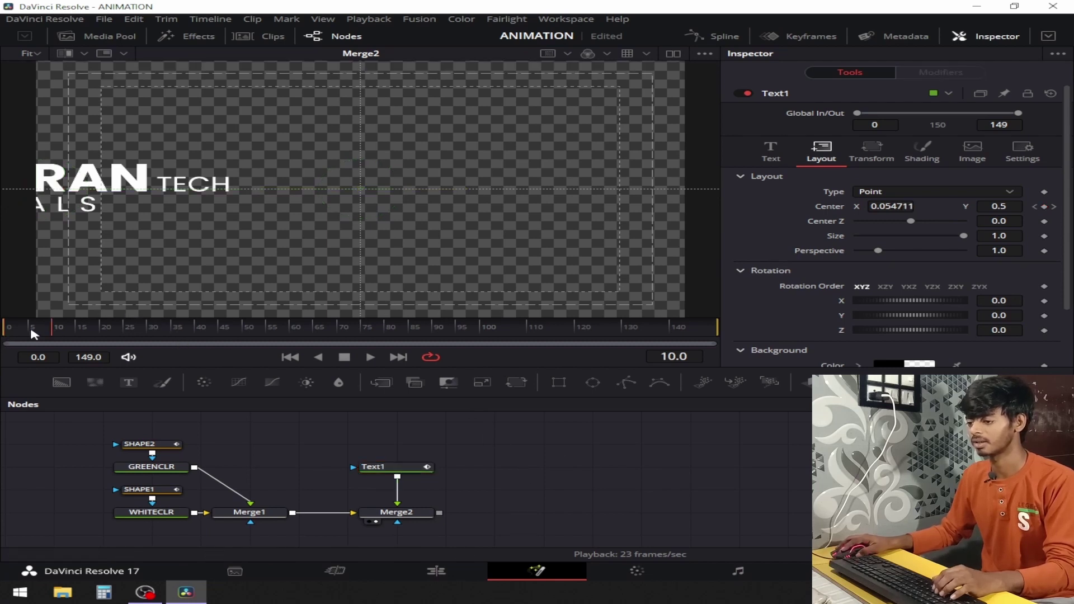
left_click(12, 330)
key("space")
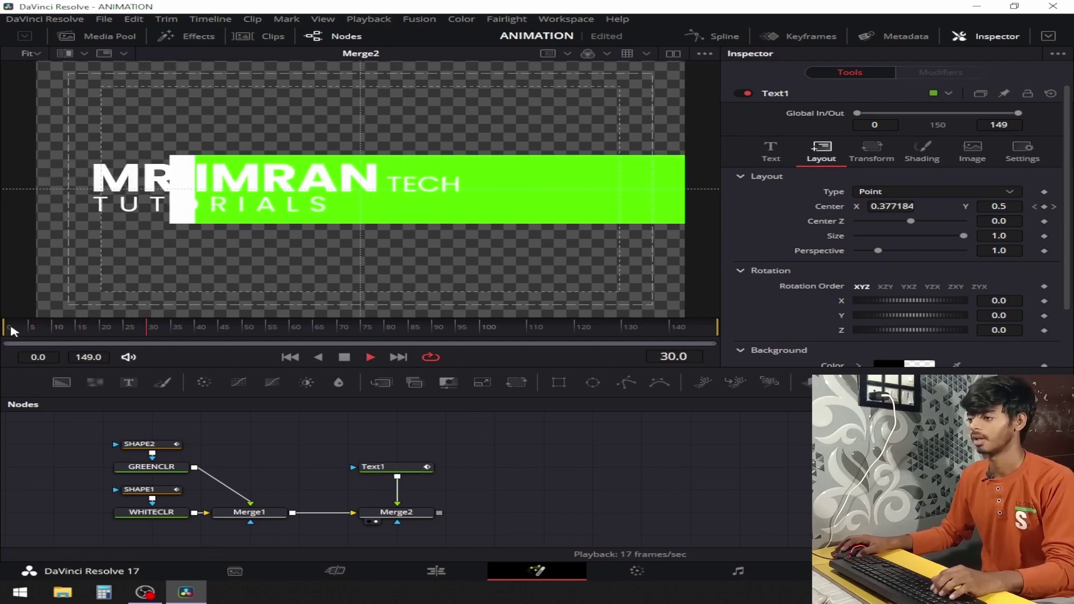
key("space")
left_click(150, 338)
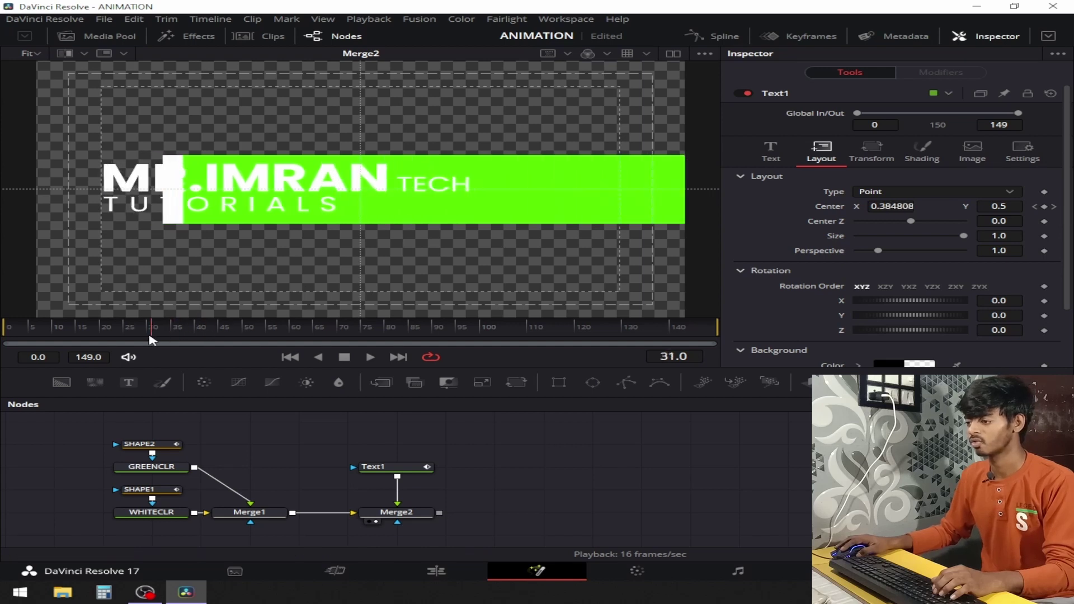
left_click_drag(150, 339, 125, 335)
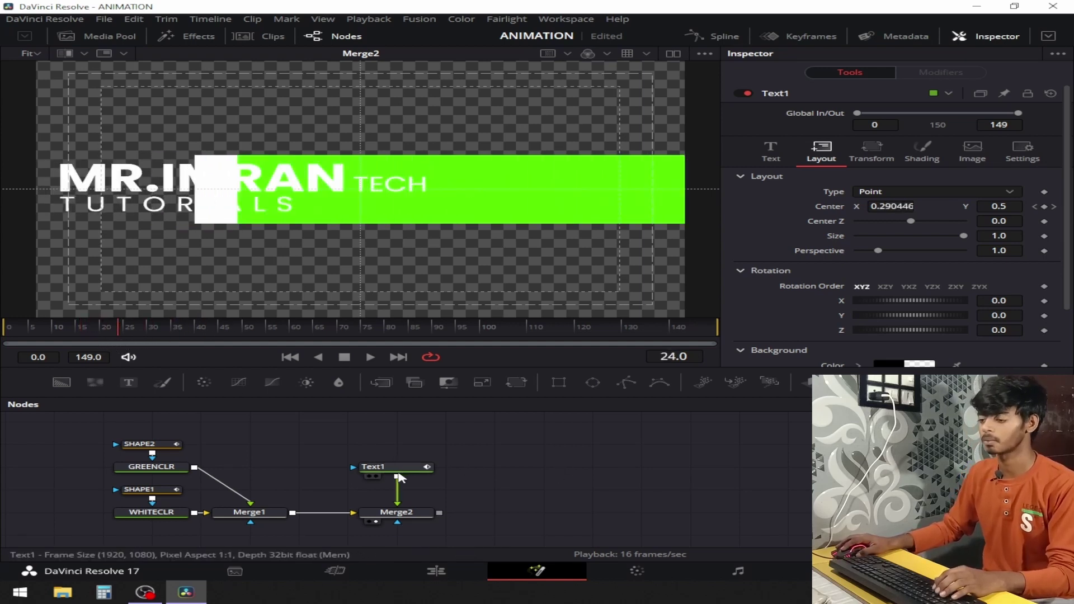
Add a Rectangle mask to Text1 and, at frame 80, set its width to 0.65.
left_click(399, 477)
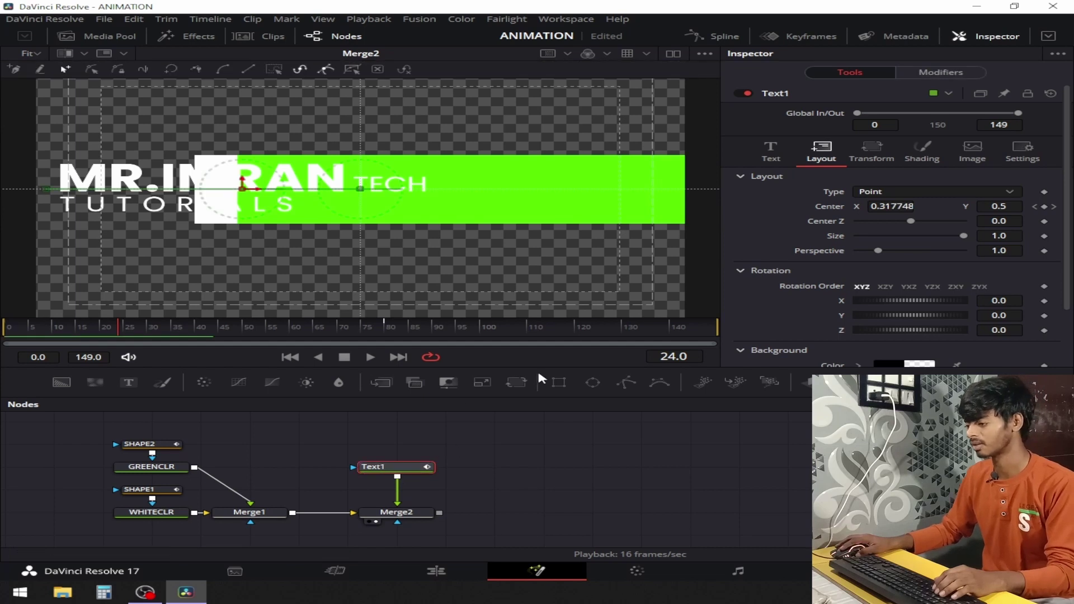
left_click(562, 383)
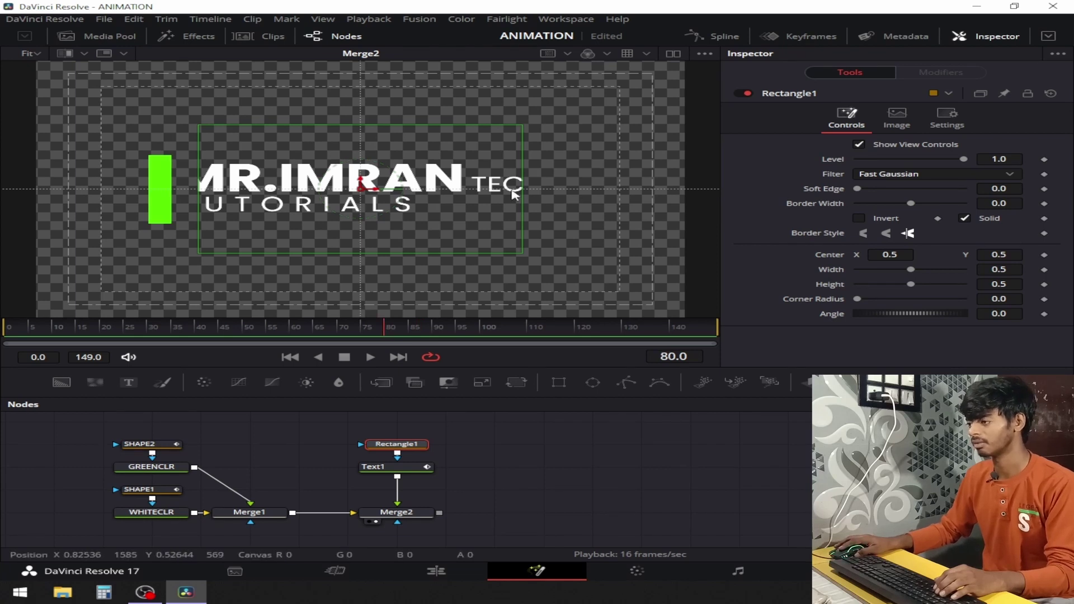
left_click_drag(524, 199, 575, 206)
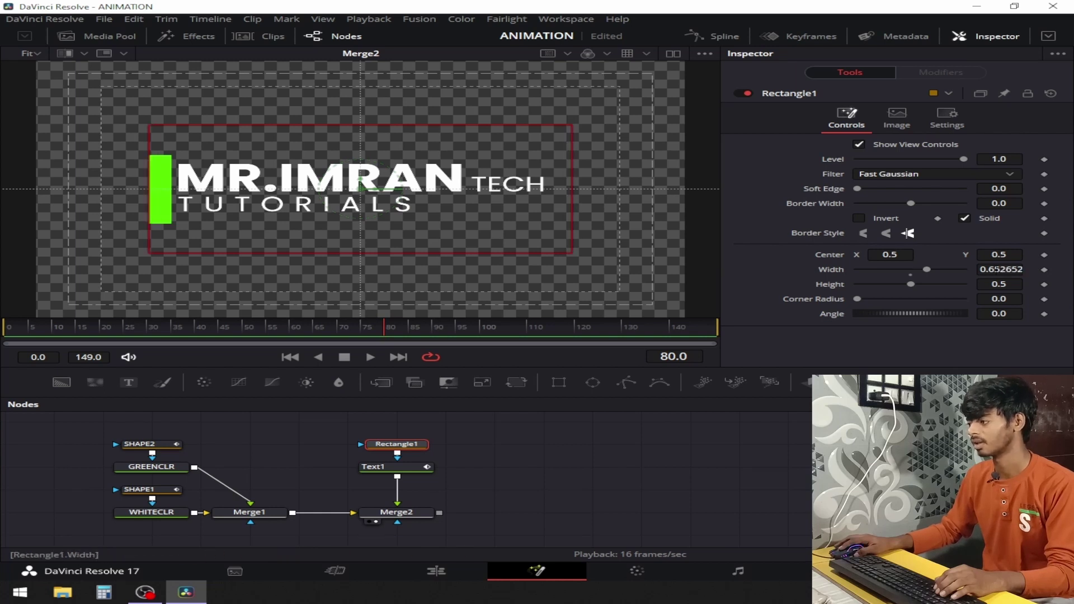
key("ctrl+a")
type("0.65")
key("Tab")
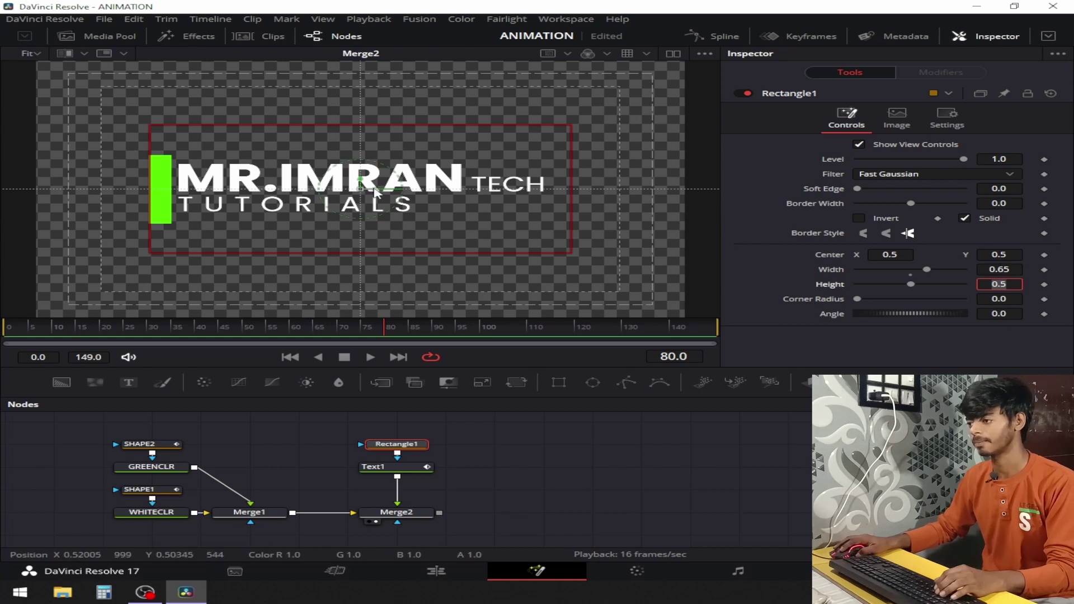
Shift the rectangle mask to a Center X of about 0.525 and check the masked text around frame 19.
left_click_drag(374, 192, 398, 188)
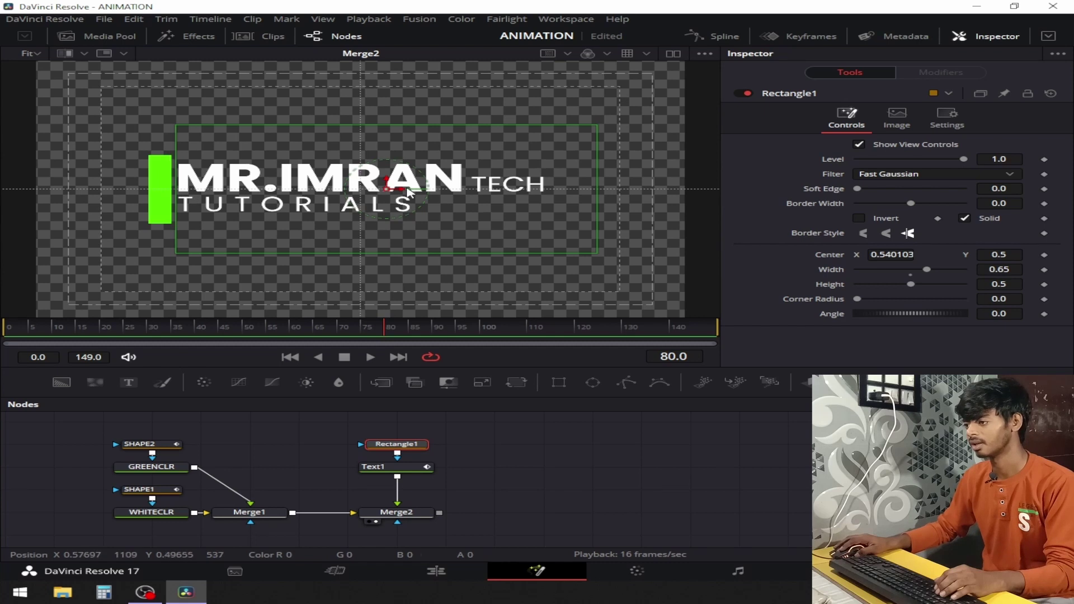
left_click_drag(404, 191, 395, 198)
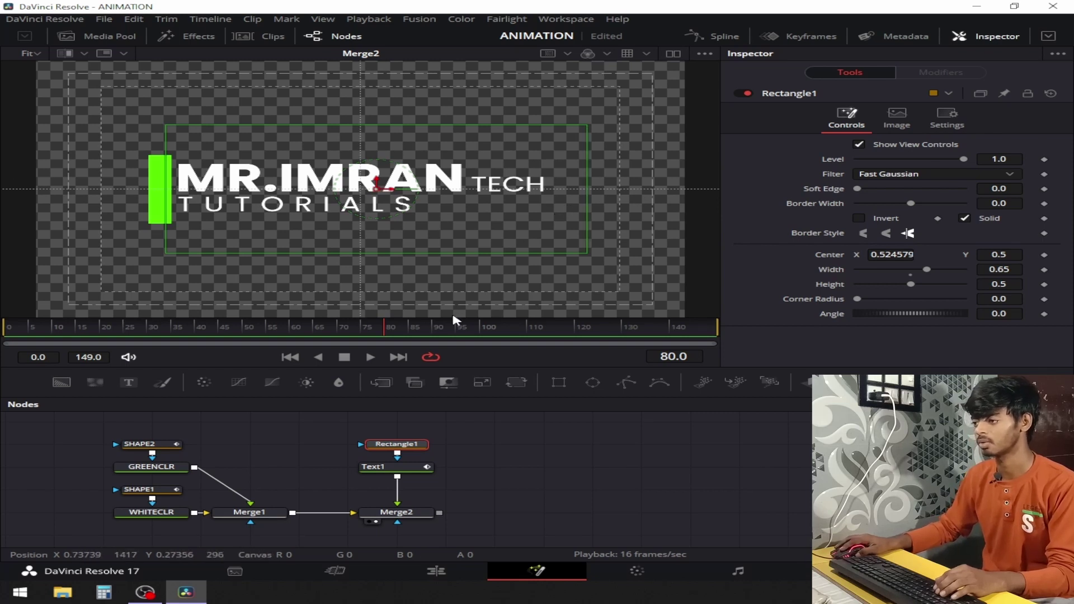
left_click(562, 420)
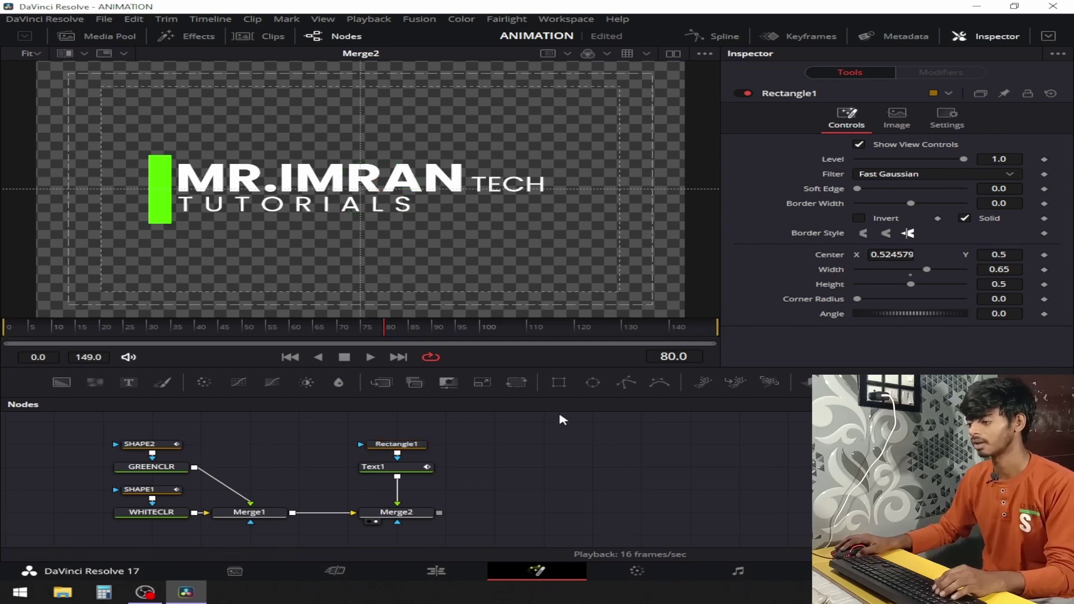
left_click_drag(353, 328, 94, 335)
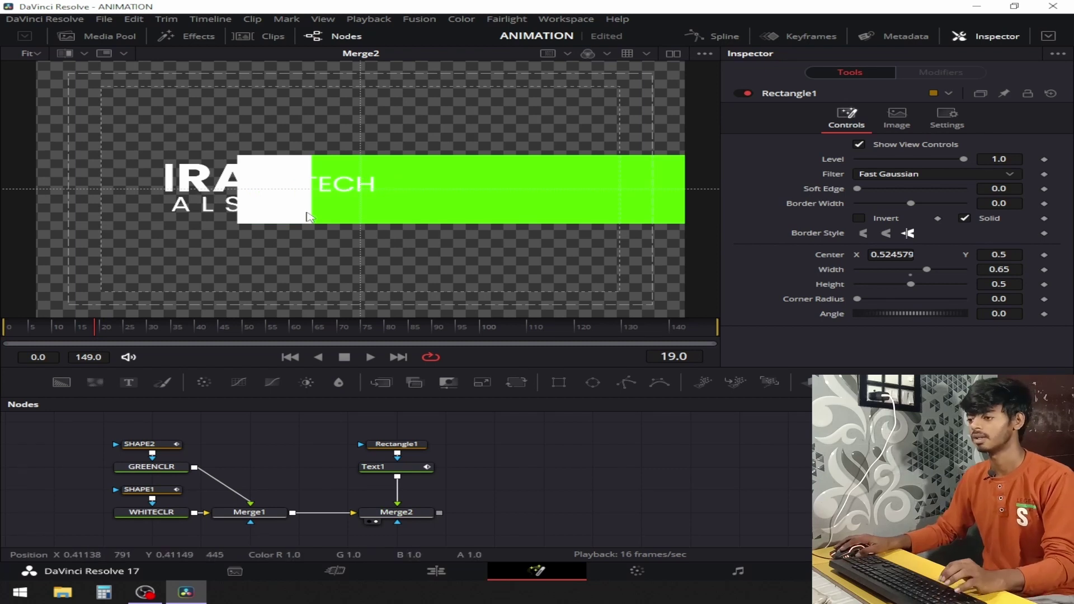
Go to frame 40 and rename the rectangle mask node as MASK.
left_click(399, 444)
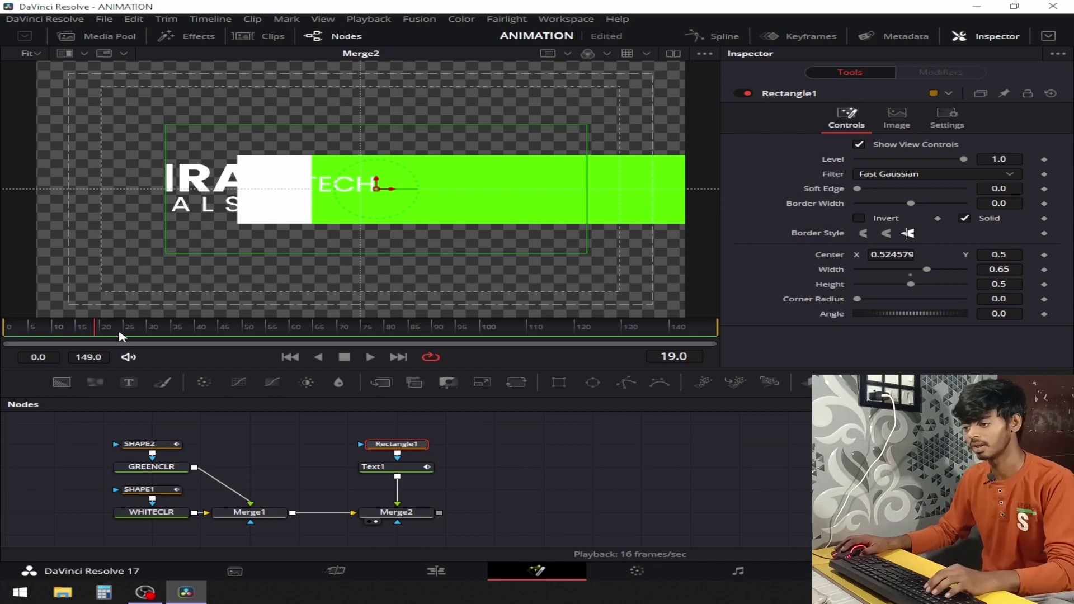
left_click_drag(272, 336, 195, 335)
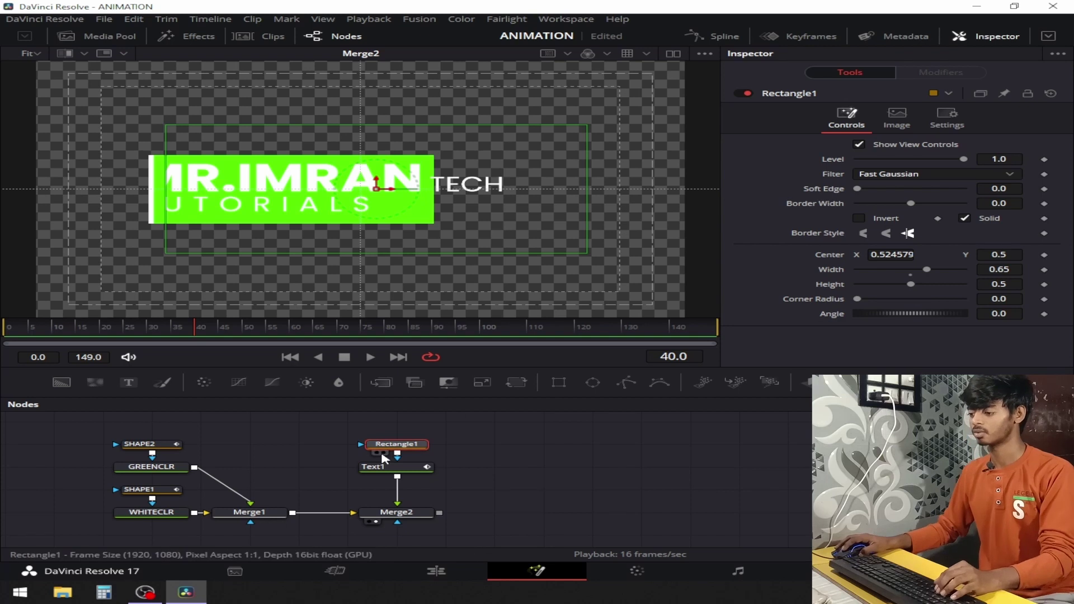
key("F2")
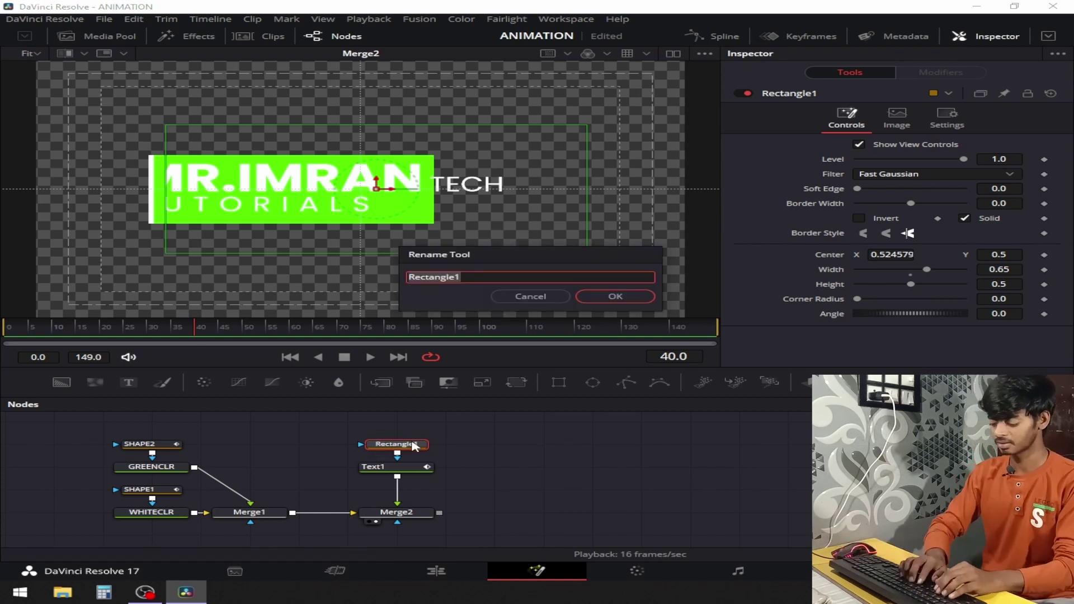
type("MASK")
key("Return")
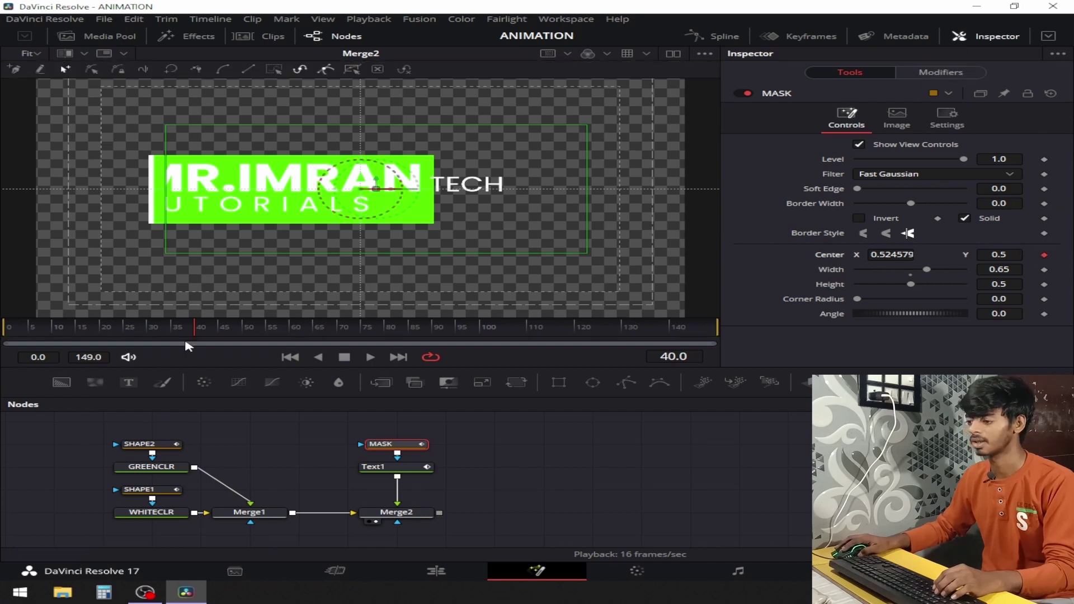
Keyframe MASK's Center at frame 40, move it to a Center X of about 1.332 at frame 0, and preview the animation.
left_click(8, 330)
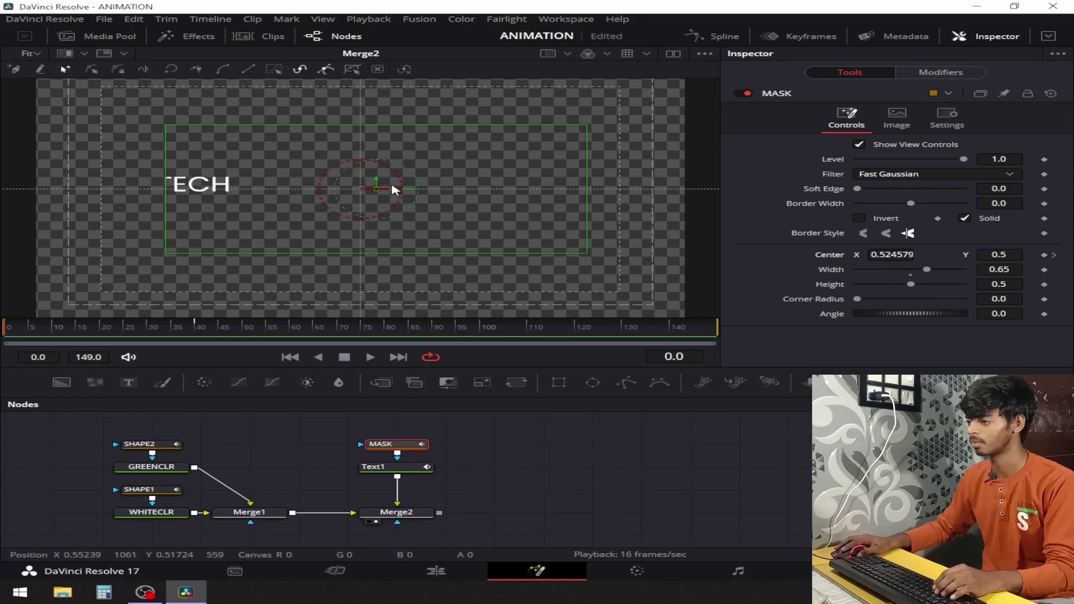
left_click_drag(389, 192, 915, 194)
left_click(547, 455)
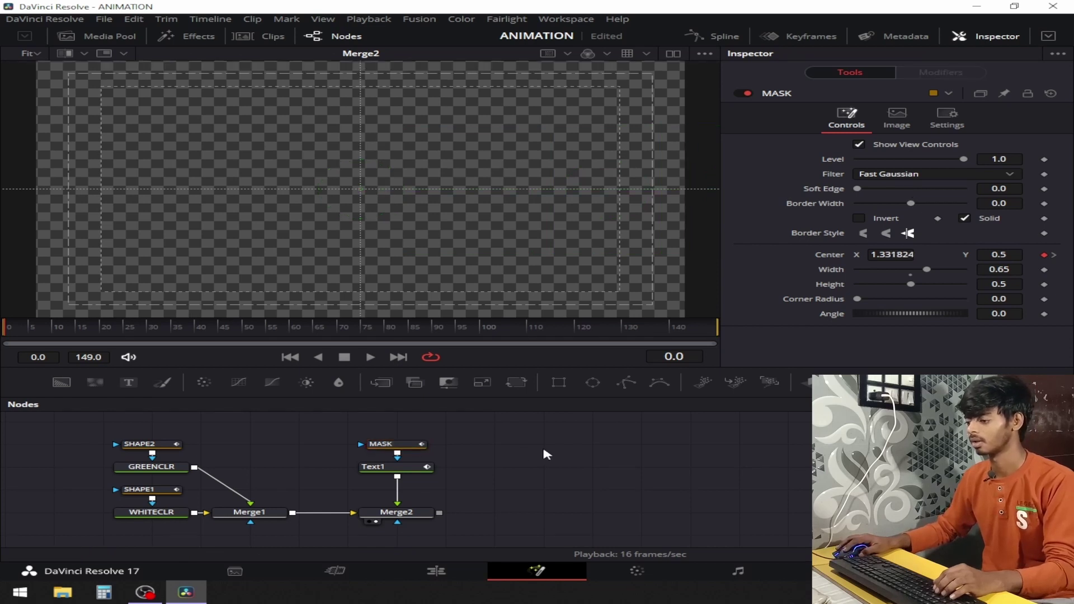
key("space")
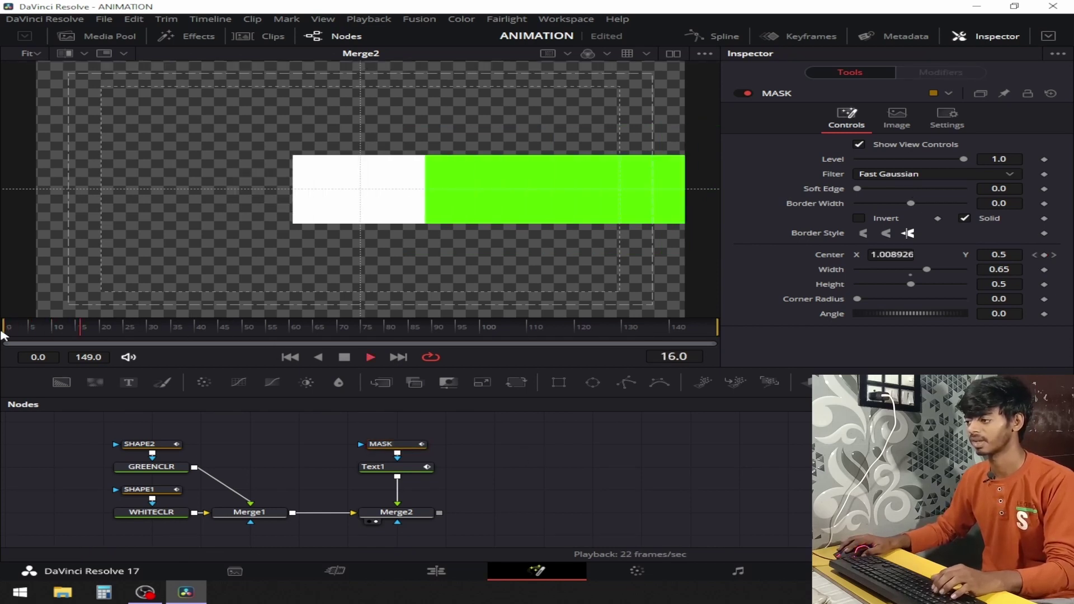
key("space")
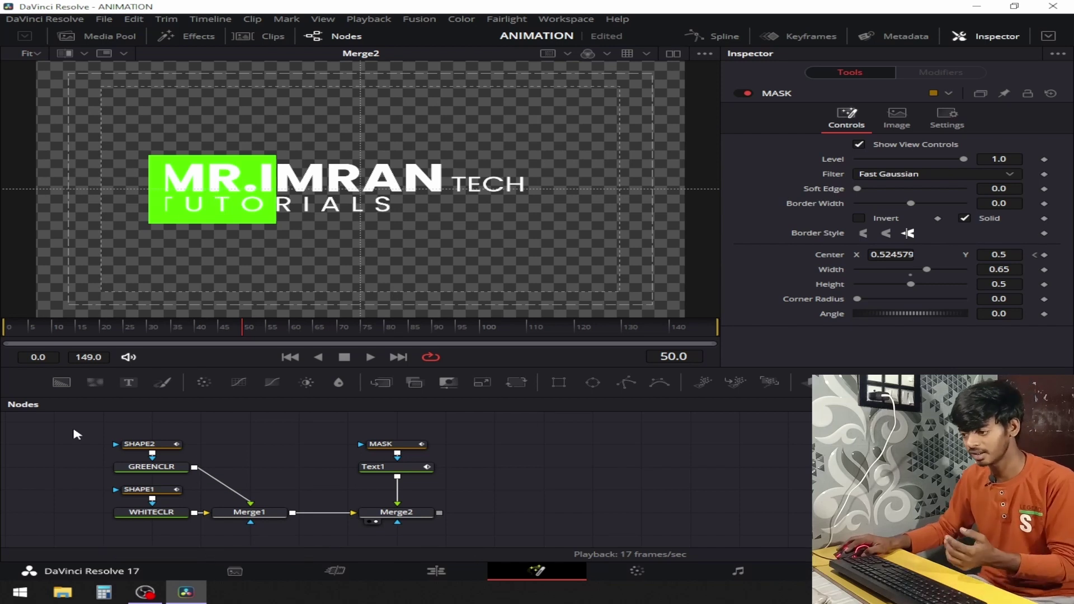
Rewire Merge2 with Text1 as background and Merge1 as foreground, and play the animation from frame 0.
left_click_drag(63, 427, 303, 548)
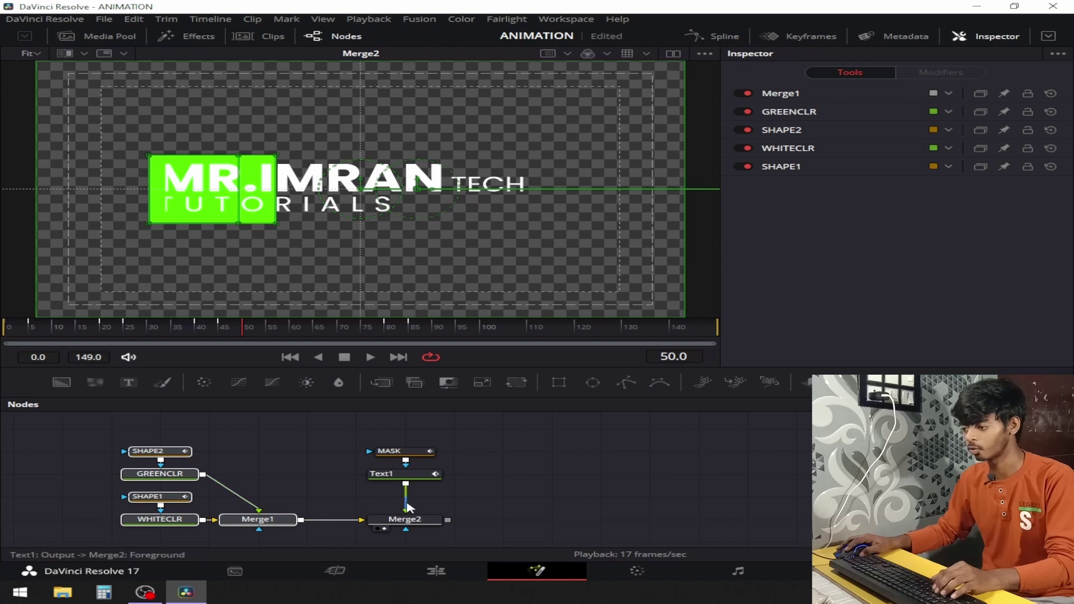
key("ctrl+z")
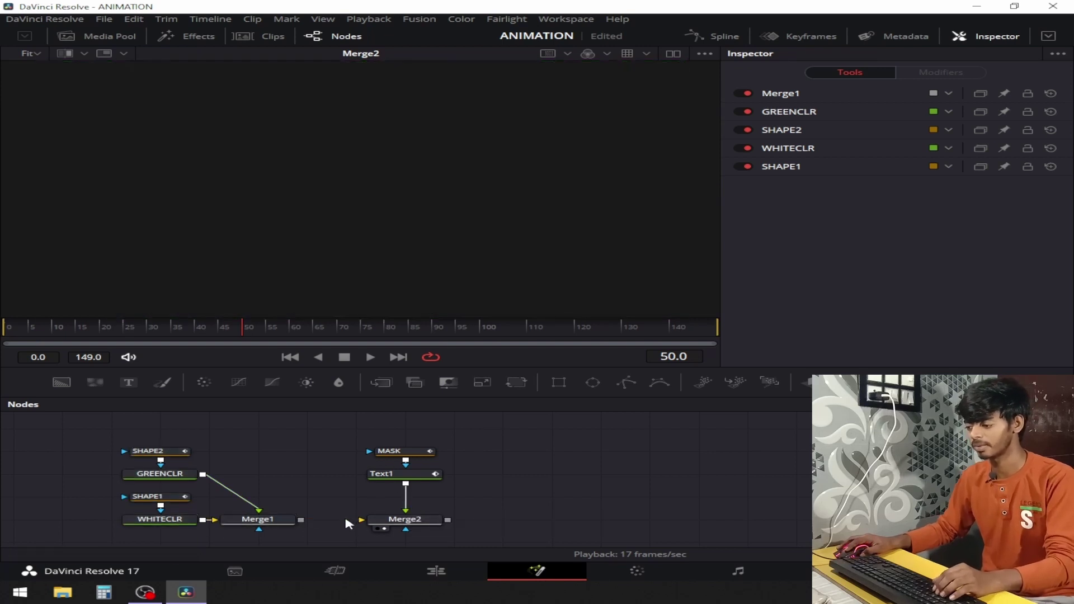
left_click_drag(406, 506, 376, 498)
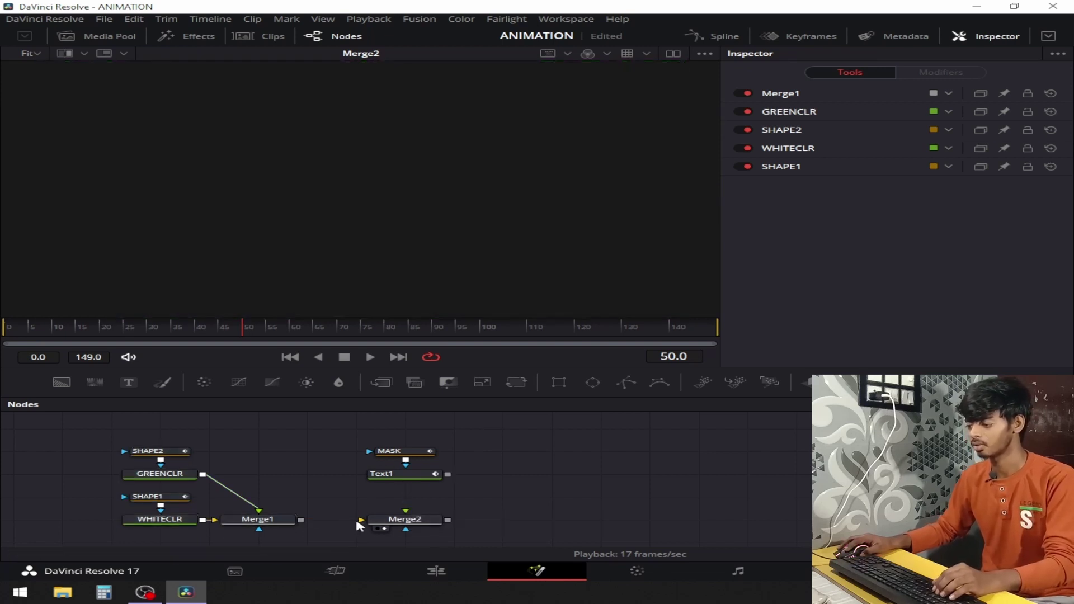
key("ctrl+z")
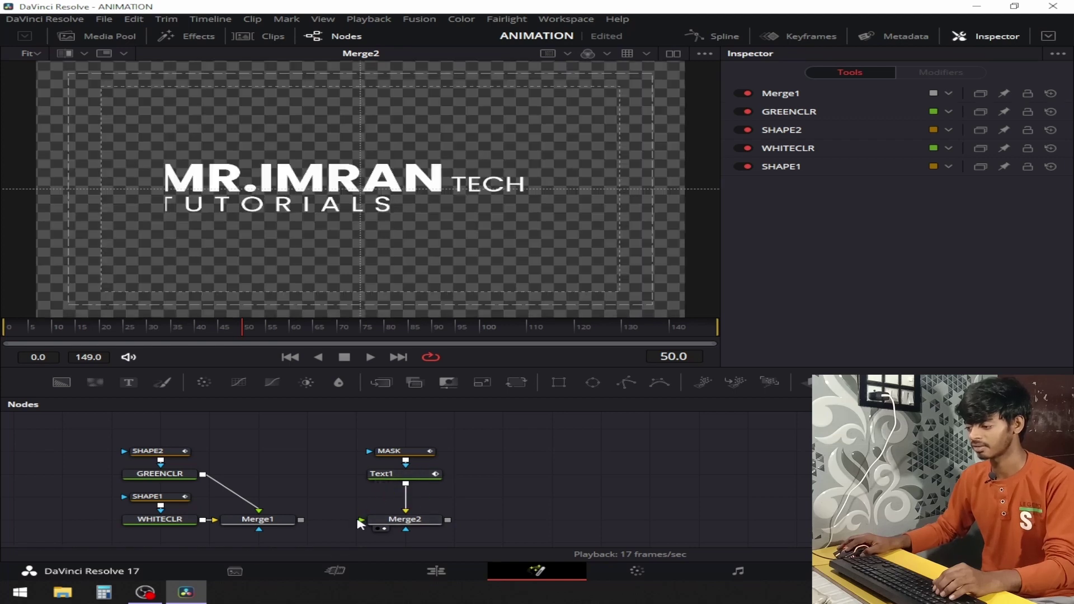
left_click_drag(361, 523, 301, 520)
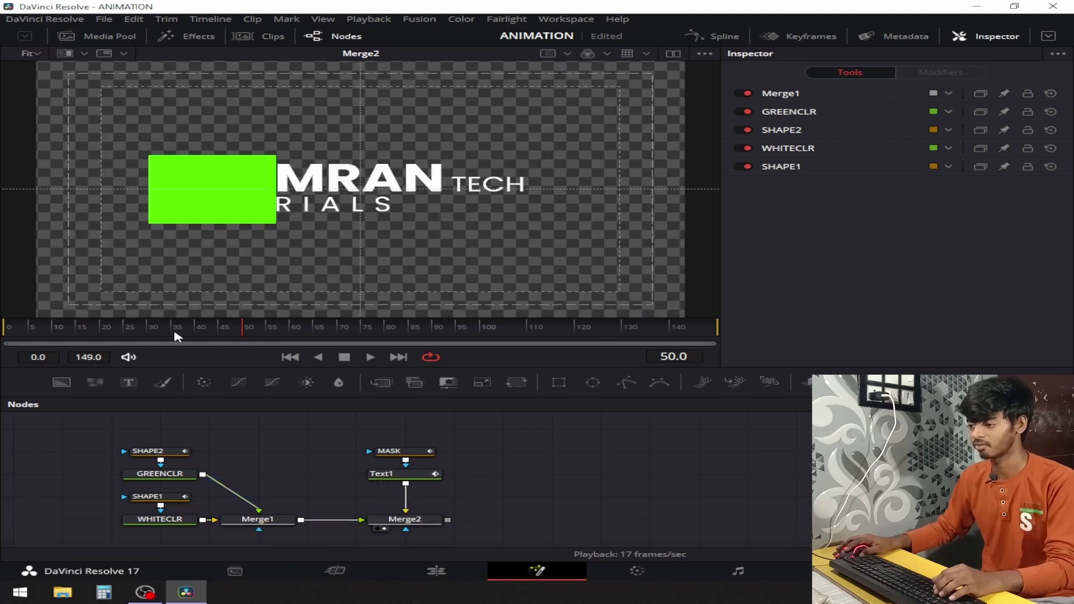
left_click_drag(242, 328, 2, 347)
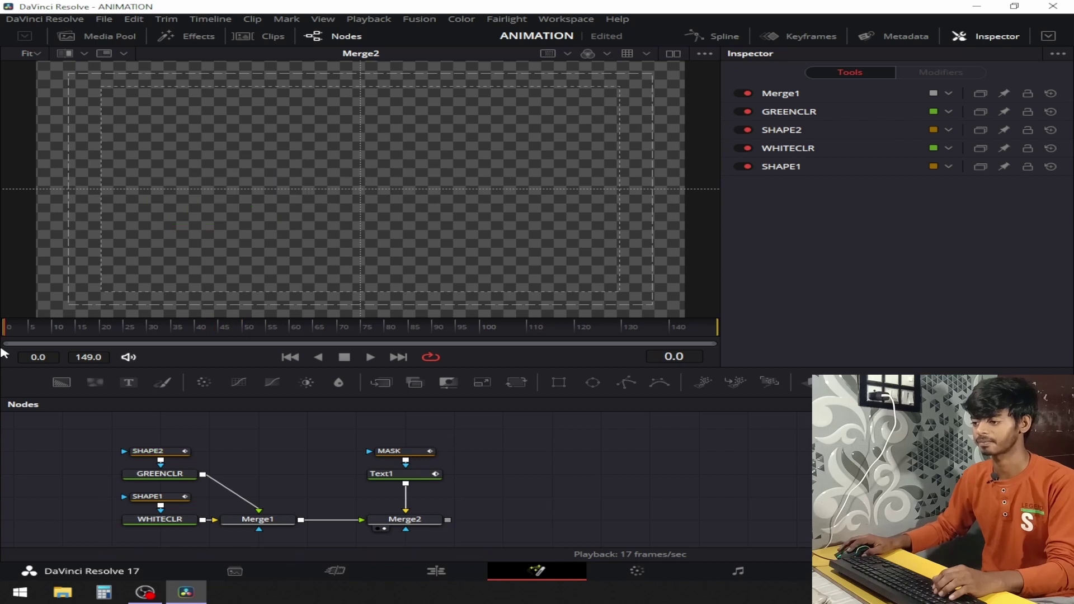
key("space")
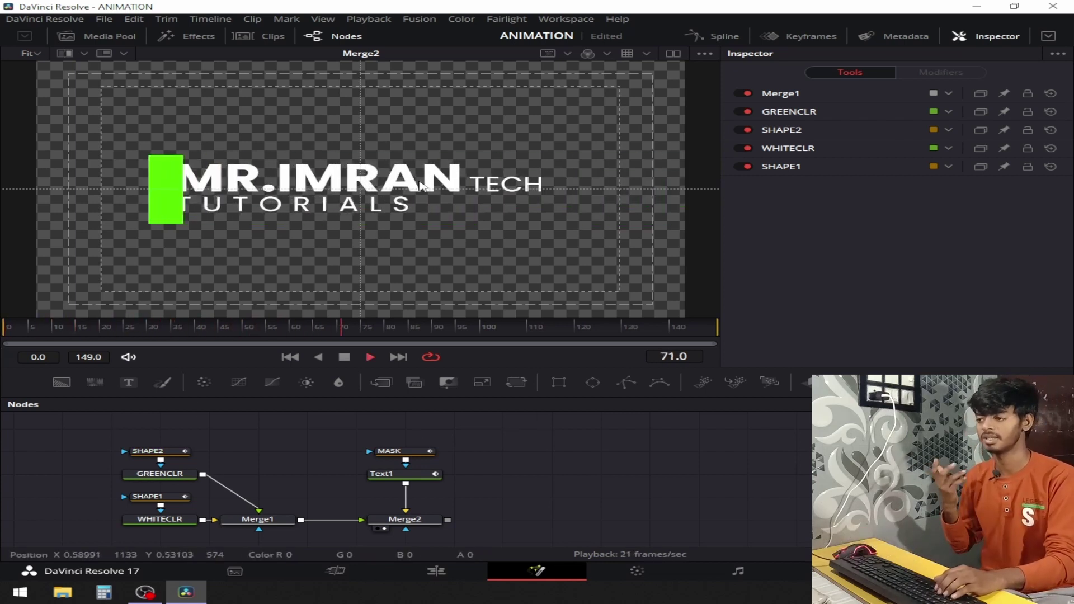
key("space")
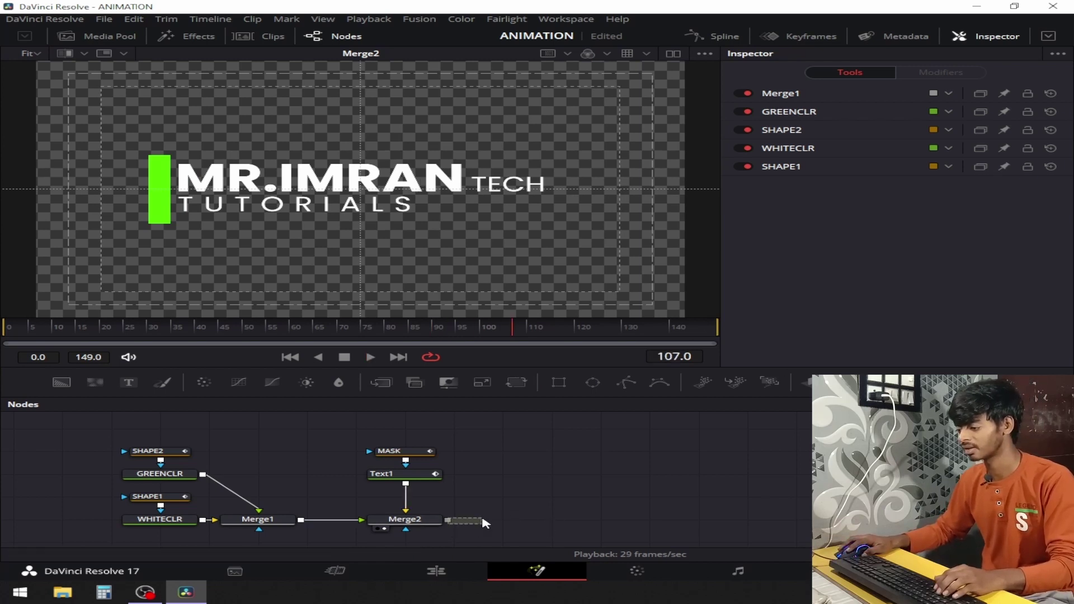
Connect Merge2's output to MediaOut1 and return to the start of the timeline on the Edit page.
left_click_drag(447, 520, 993, 520)
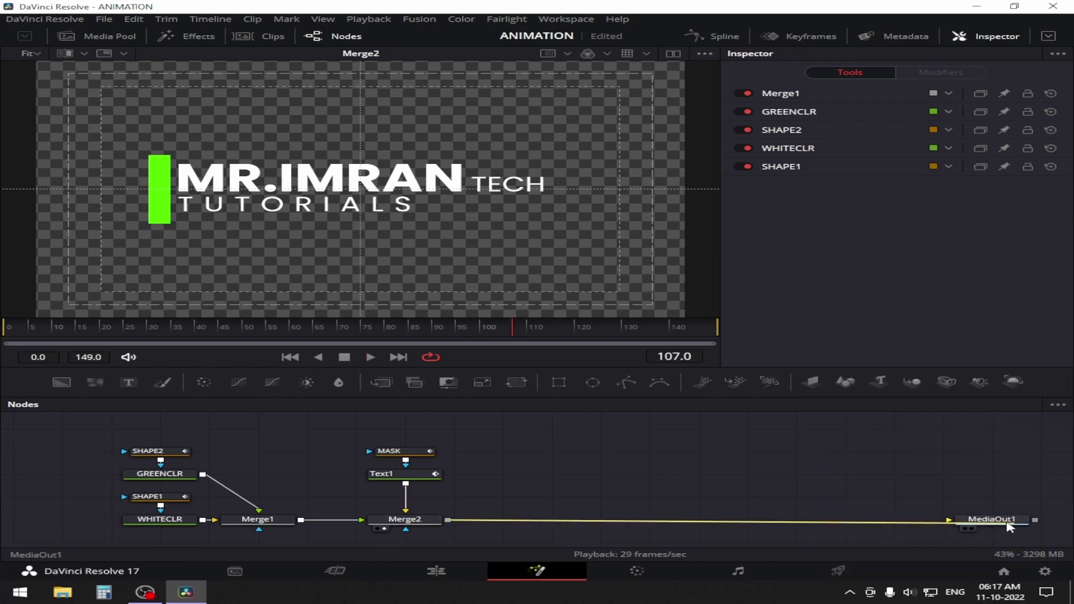
left_click(473, 573)
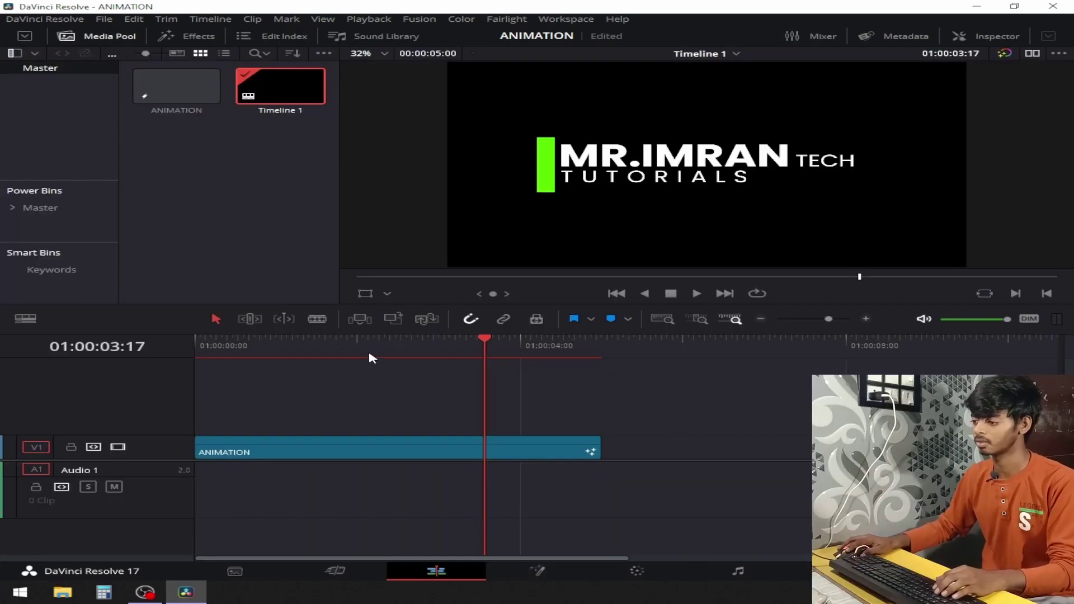
left_click_drag(369, 358, 174, 408)
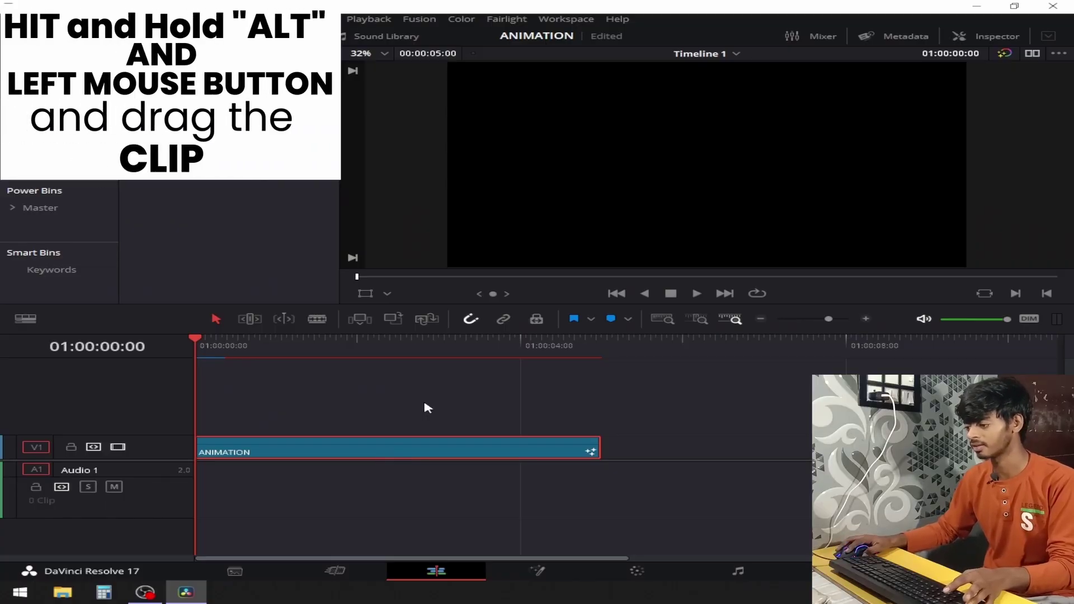
Duplicate the ANIMATION clip directly after the original on video track V1.
left_click_drag(396, 450, 799, 445)
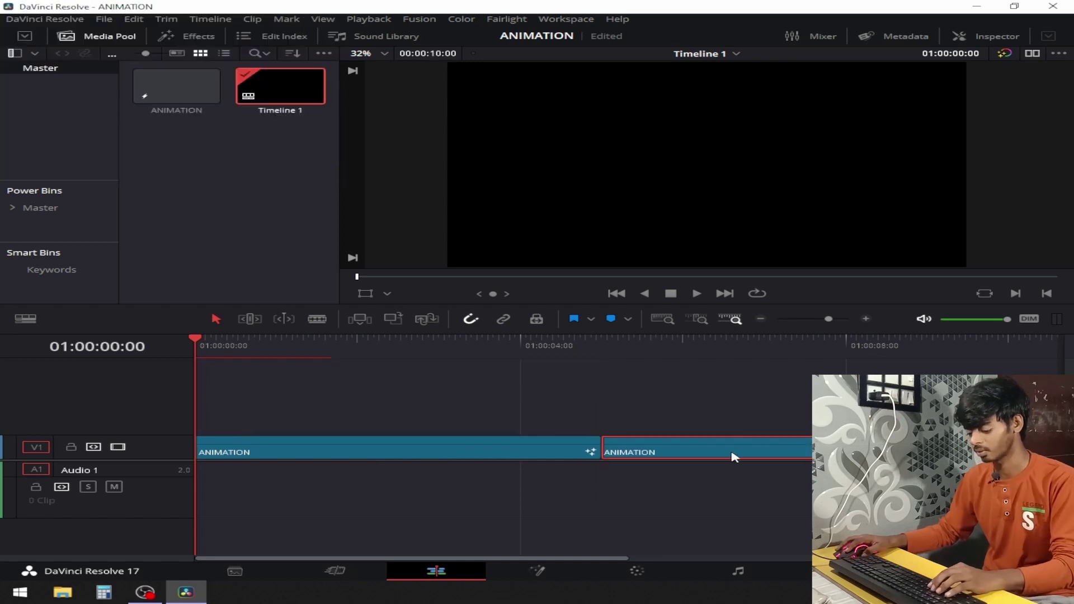
key("alt+g")
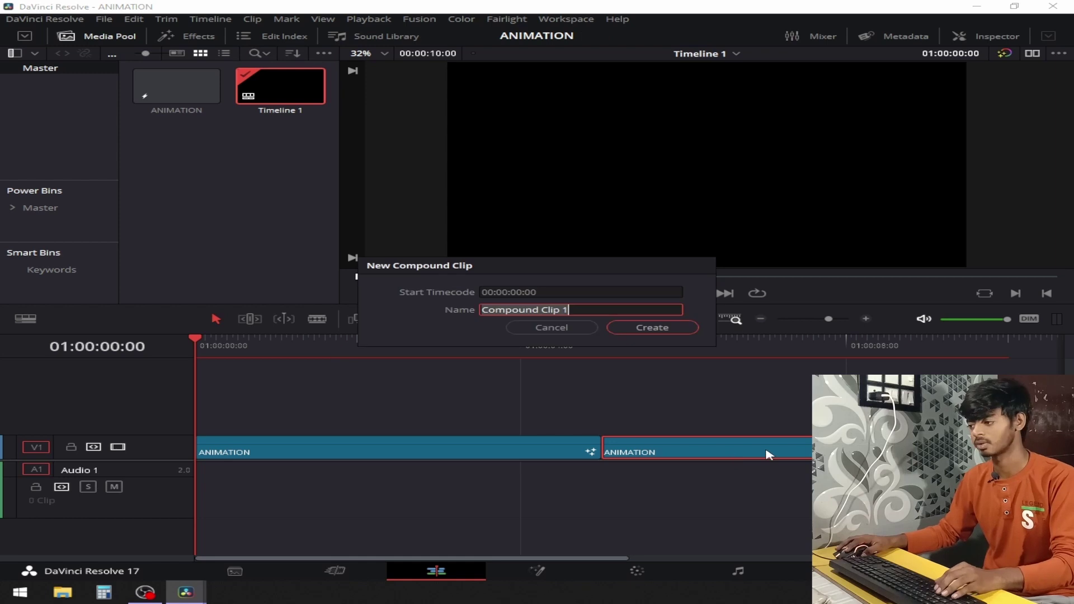
left_click(585, 328)
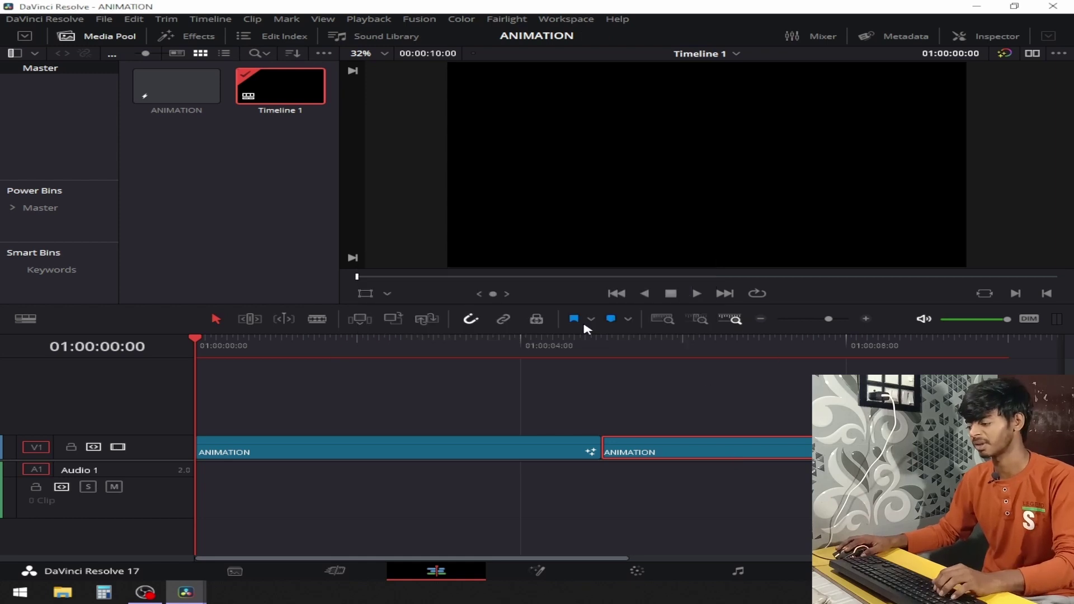
Turn the duplicated ANIMATION clip into a compound clip named REVERSE MOTION.
right_click(719, 451)
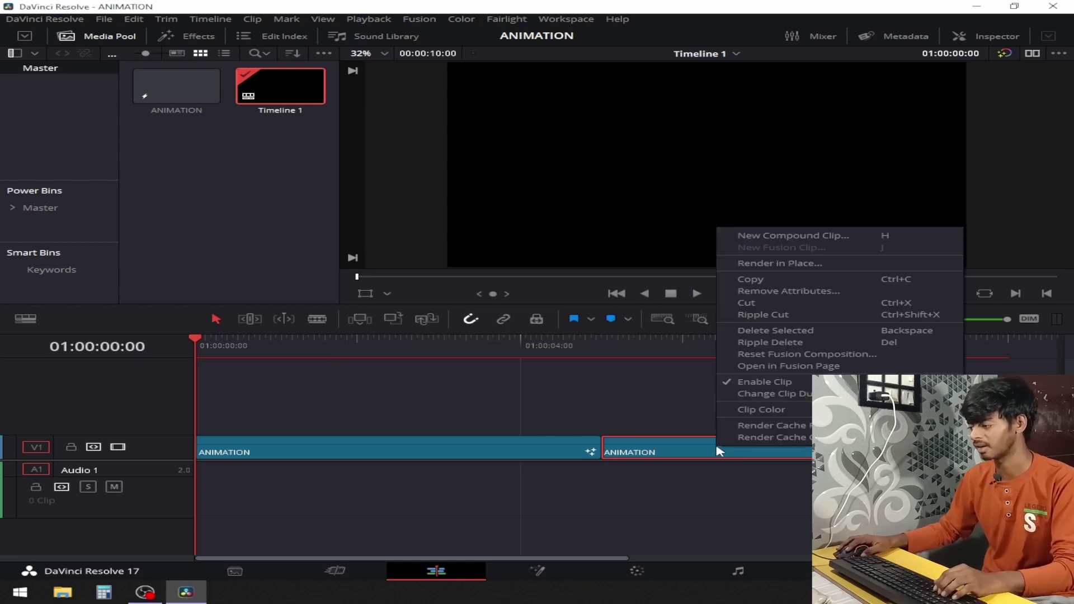
left_click(856, 235)
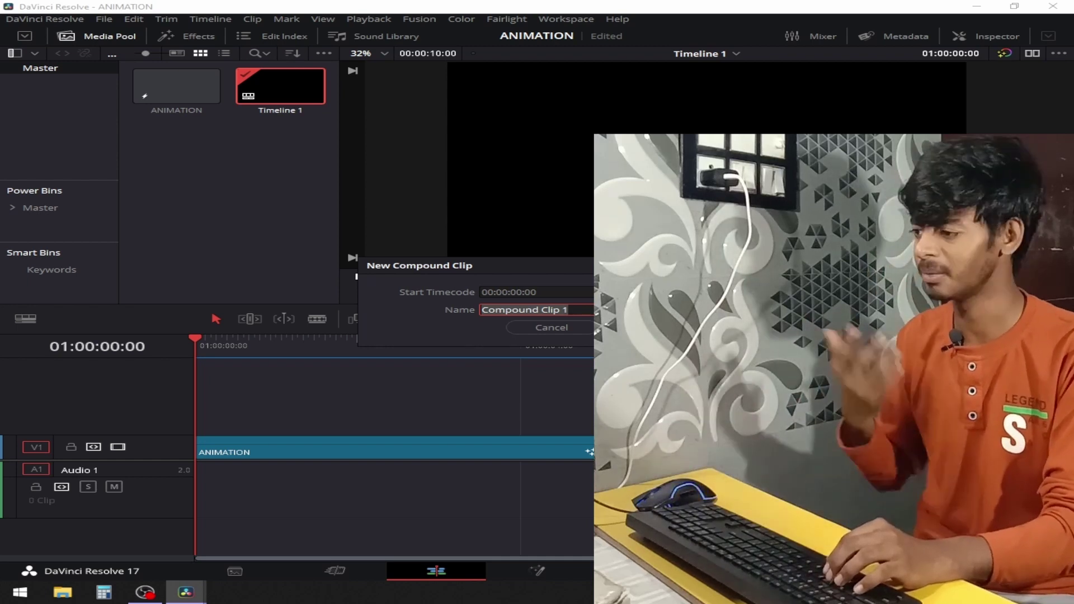
key("BackSpace")
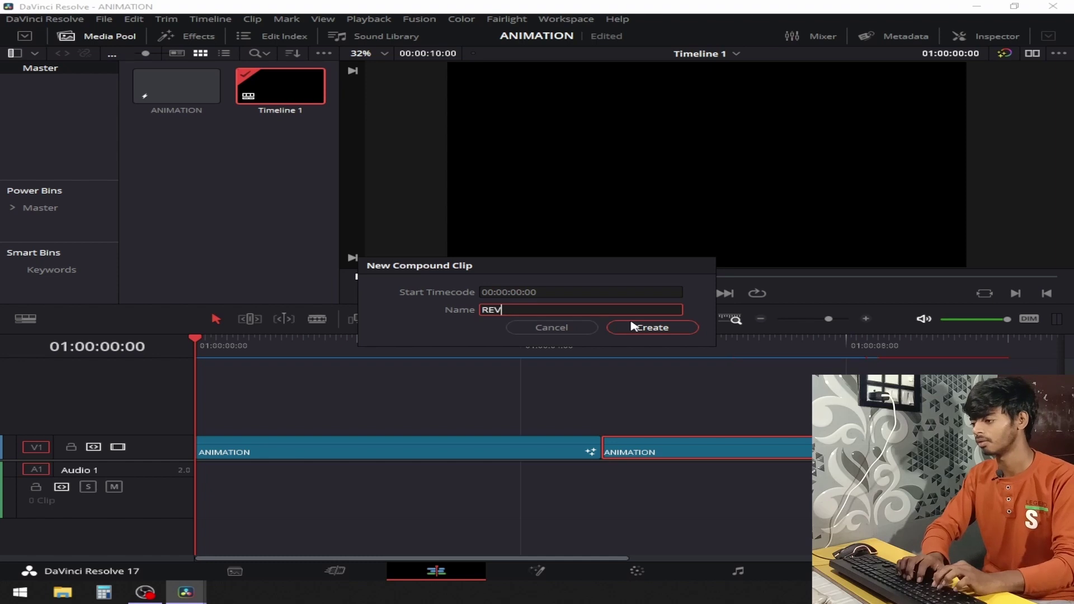
type("REVERSE MOTION")
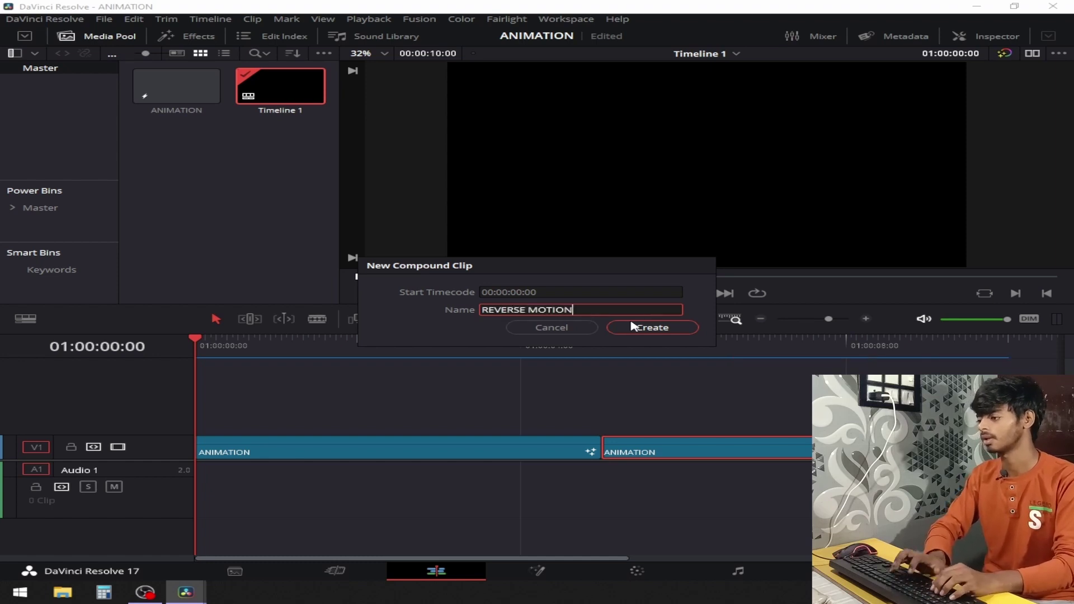
key("Return")
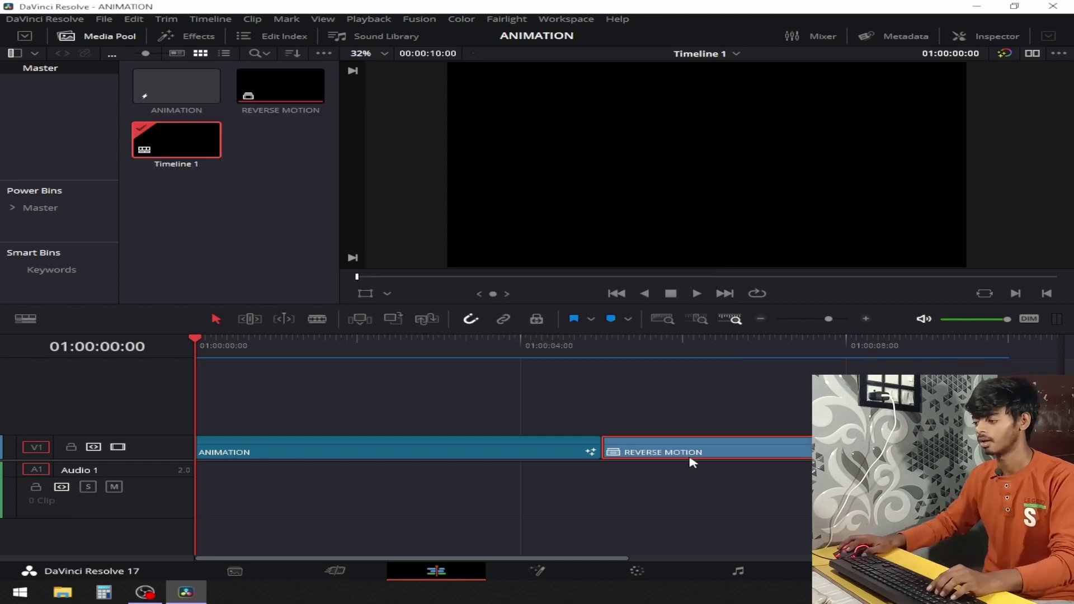
Reverse the playback speed of the REVERSE MOTION clip.
key("r")
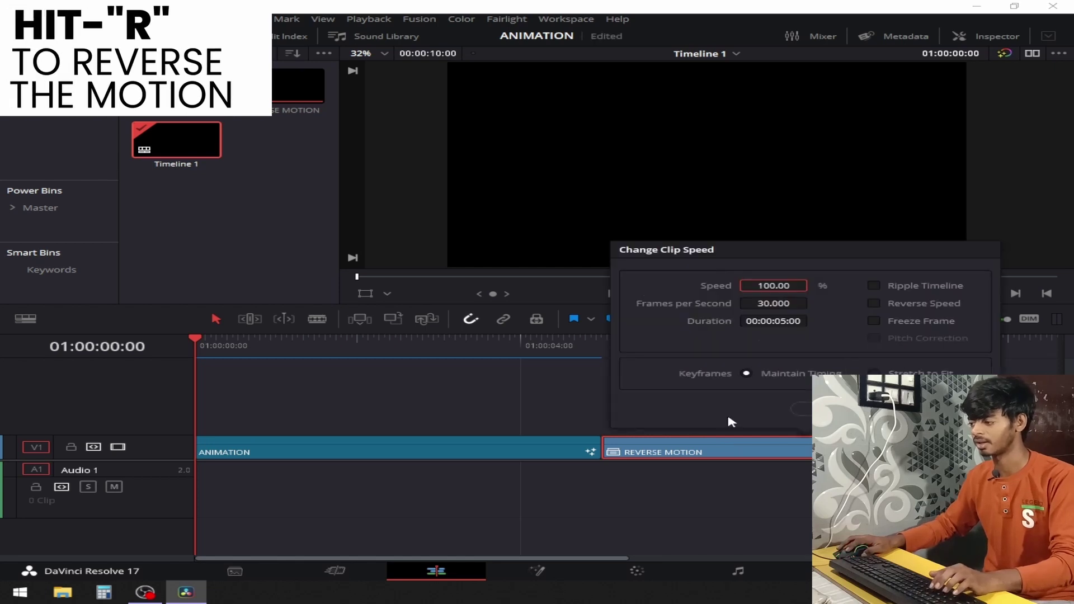
left_click(873, 304)
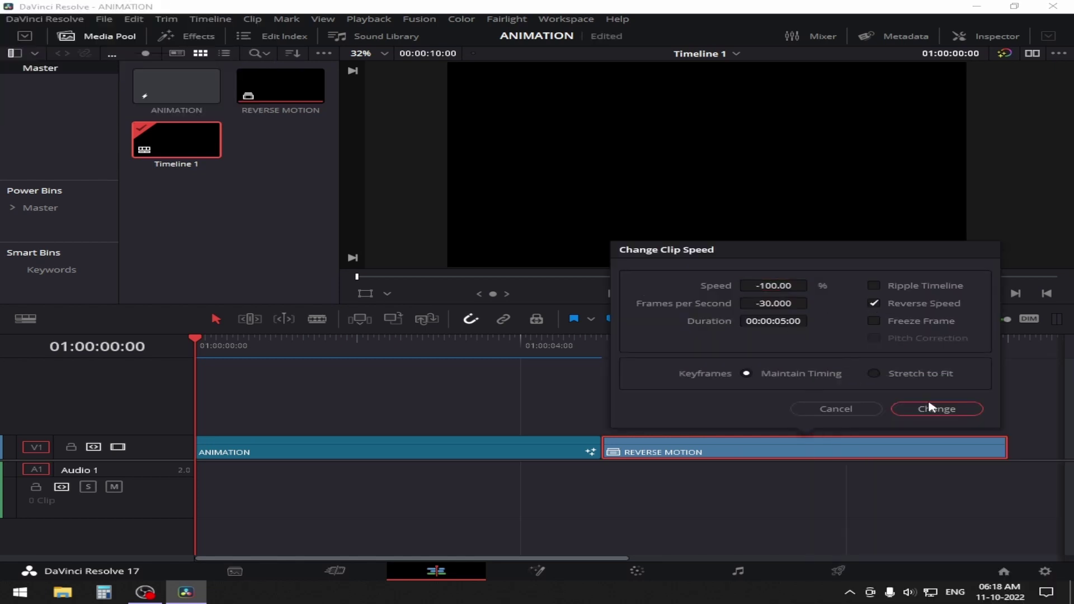
left_click(929, 409)
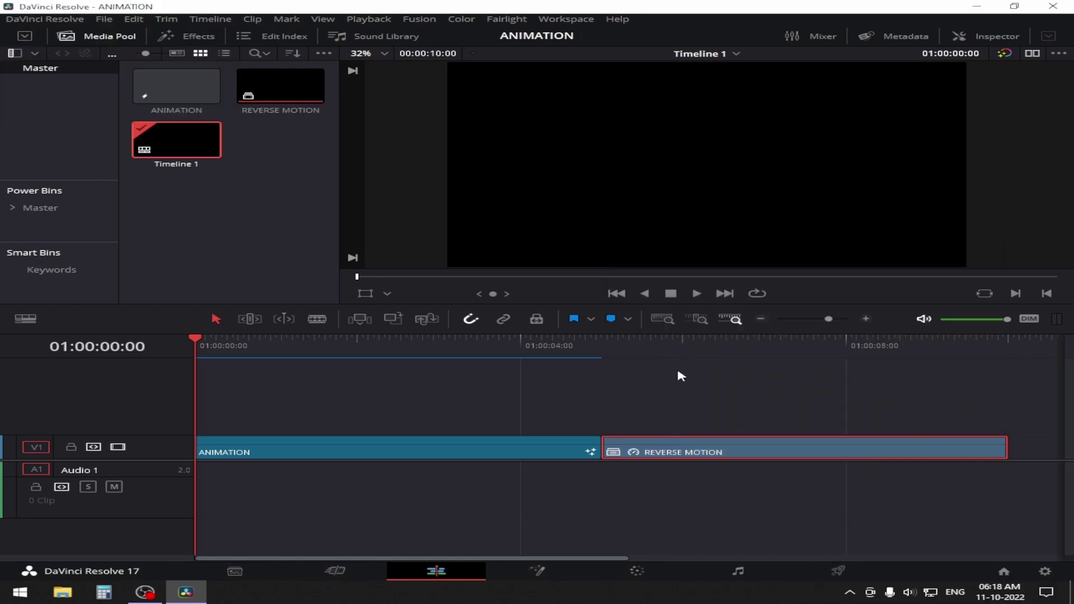
Enable render caching of the Fusion output for the REVERSE MOTION clip.
left_click_drag(620, 358, 663, 373)
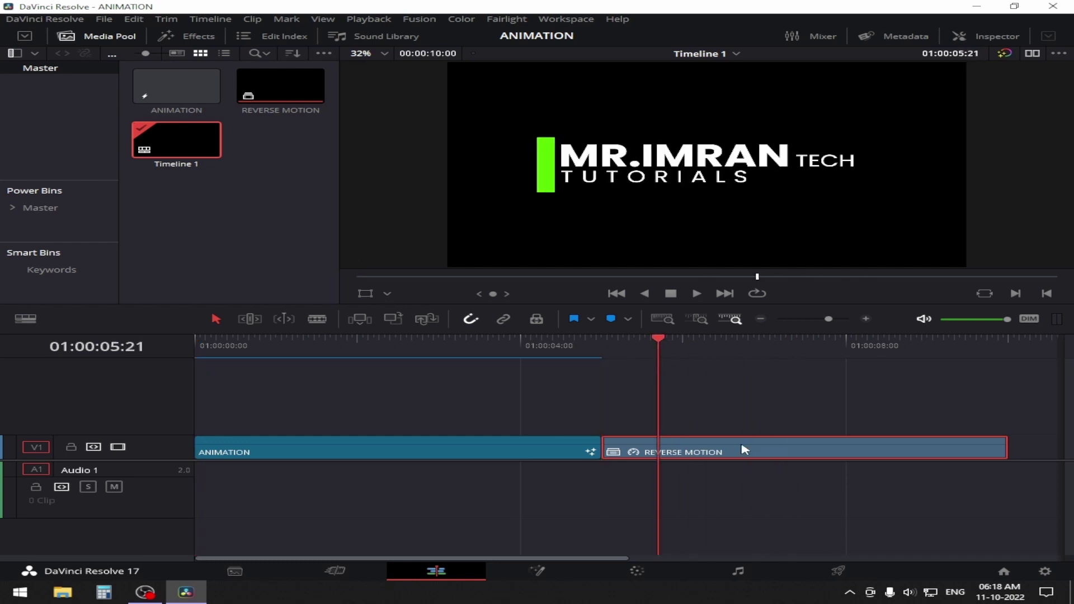
right_click(745, 449)
mouse_move(914, 361)
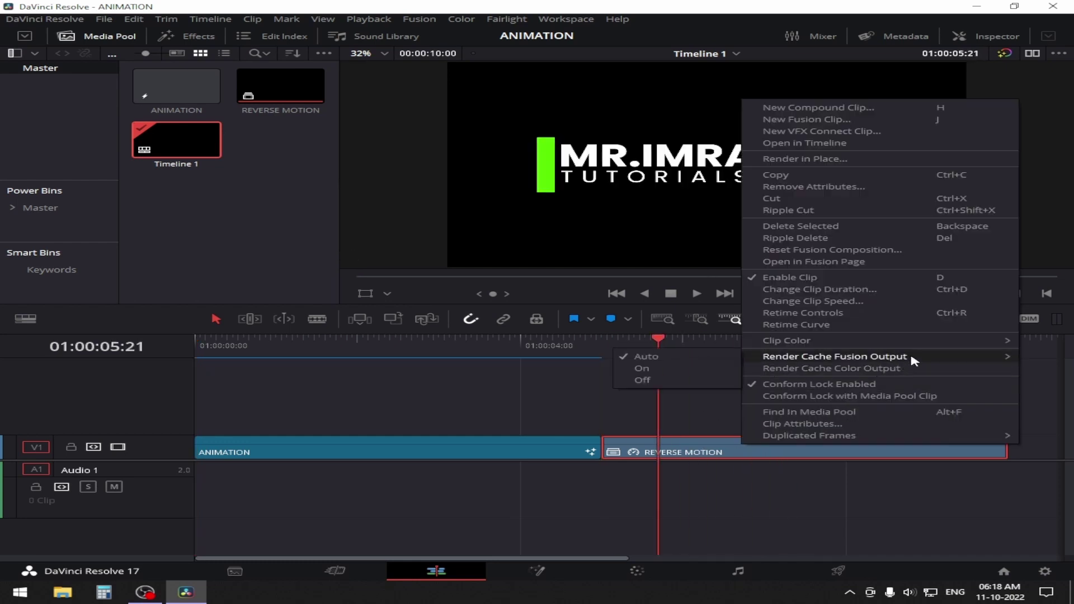
left_click(642, 360)
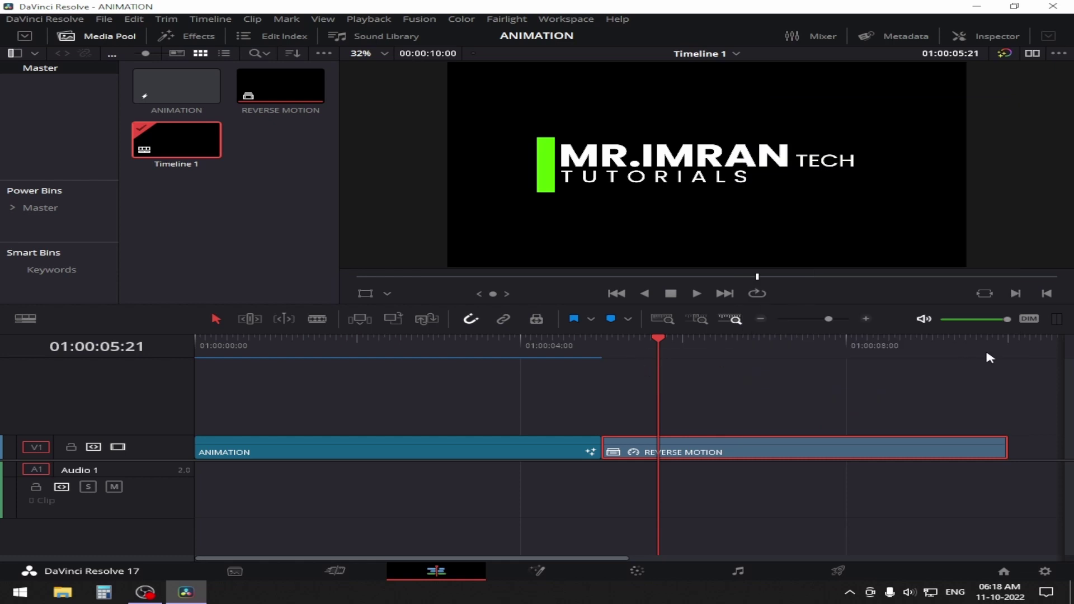
Play the timeline from 01:00:00:00 to check the title animation and its reversed exit.
left_click_drag(652, 357, 596, 358)
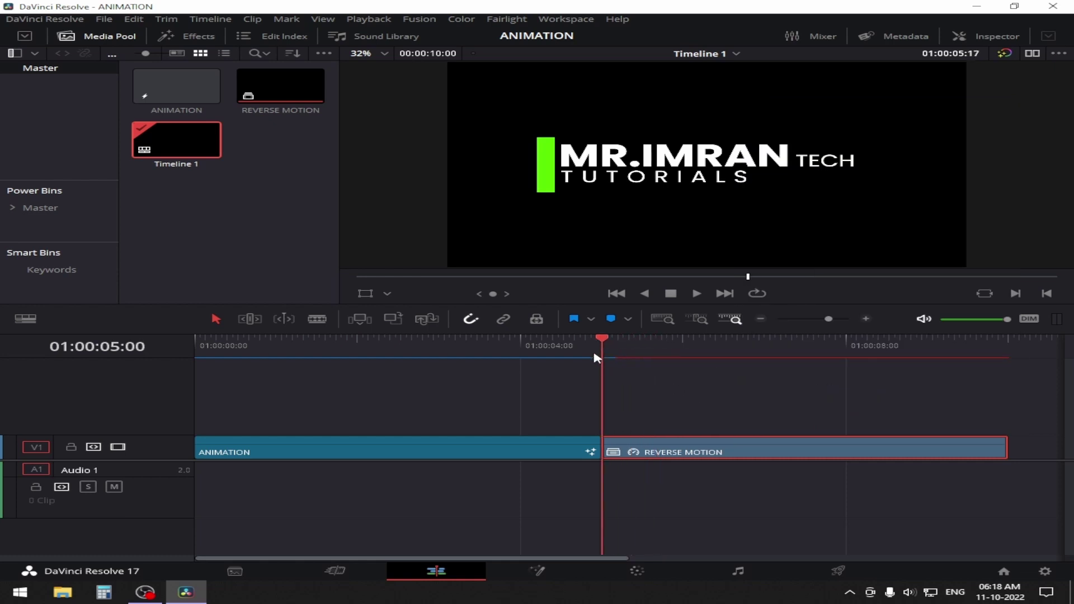
key("space")
key("Home")
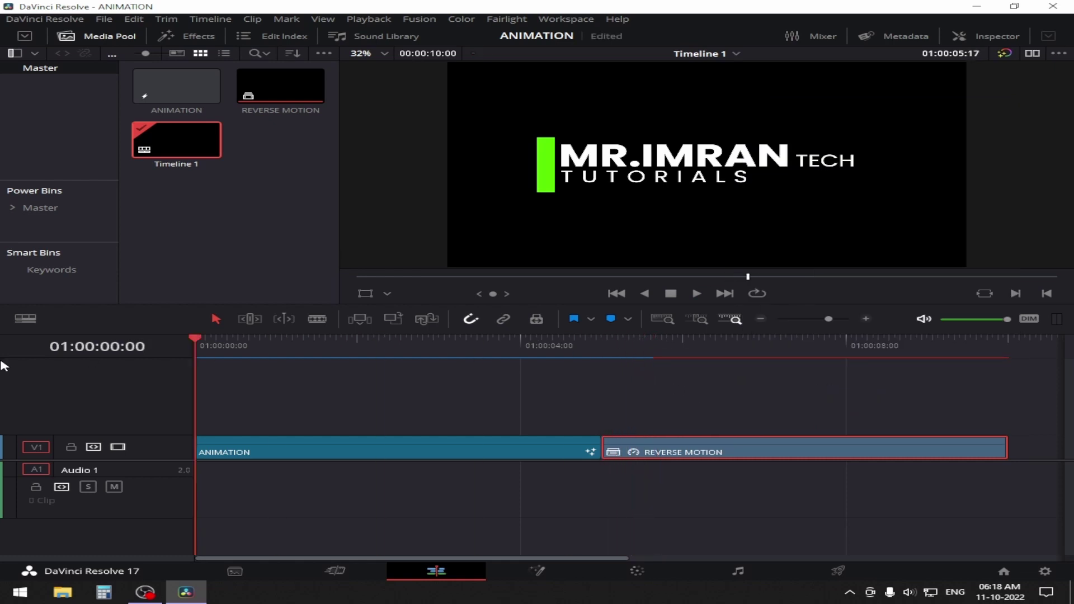
left_click(410, 365)
key("space")
key("space")
key("Home")
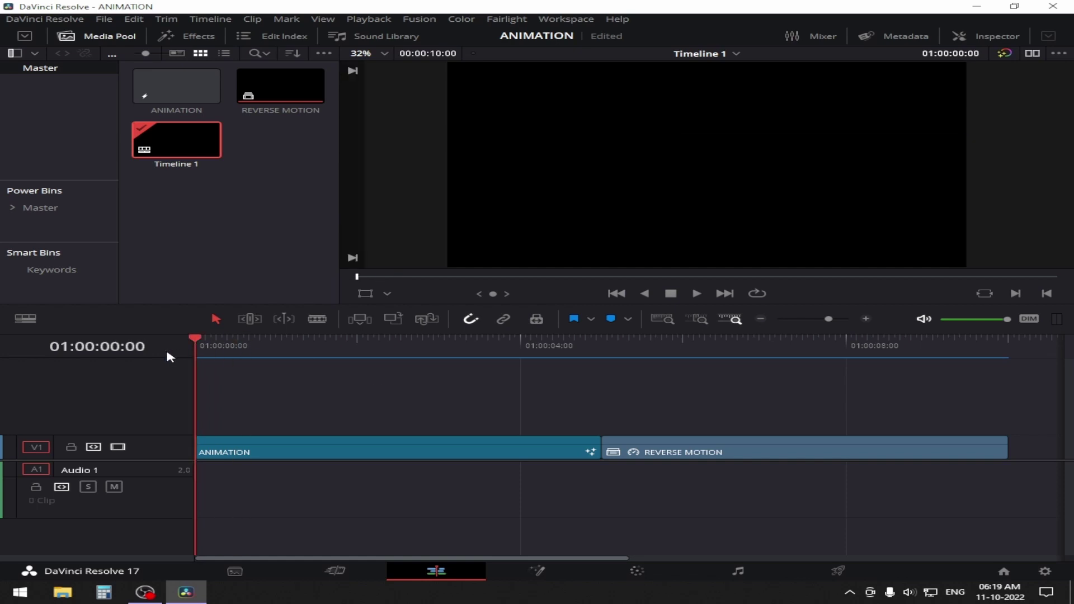
key("space")
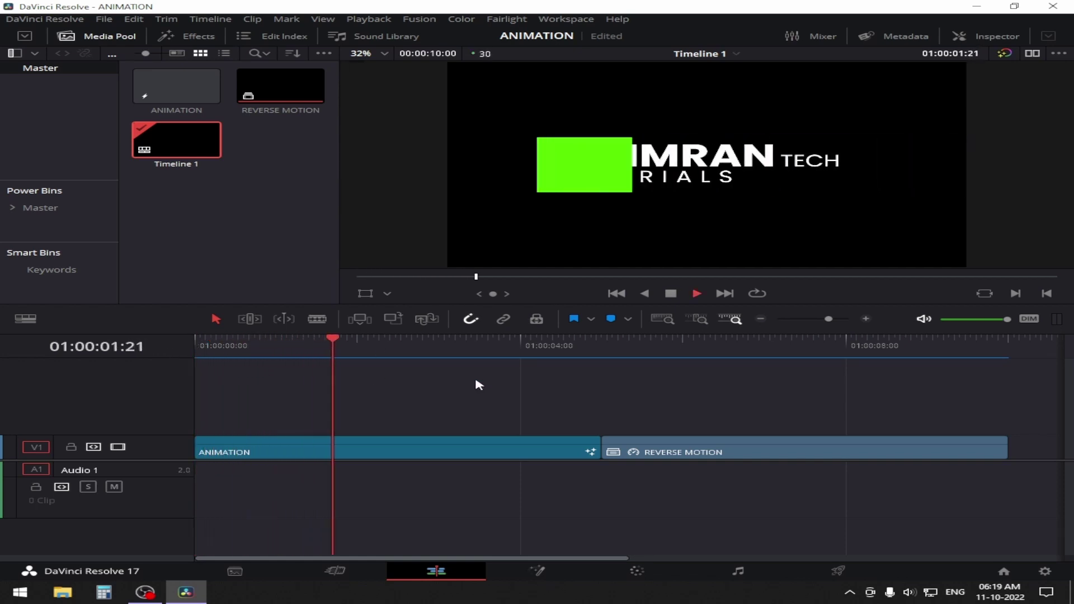